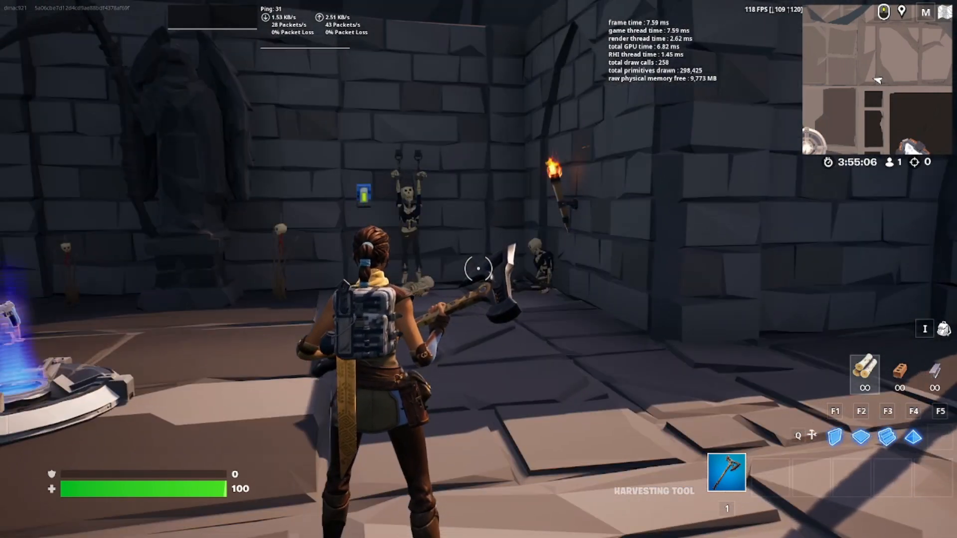
Step: Walk the character up to the wall torch, close the Fortnite game window and return to the Unreal Editor's Underworld project
key(w)
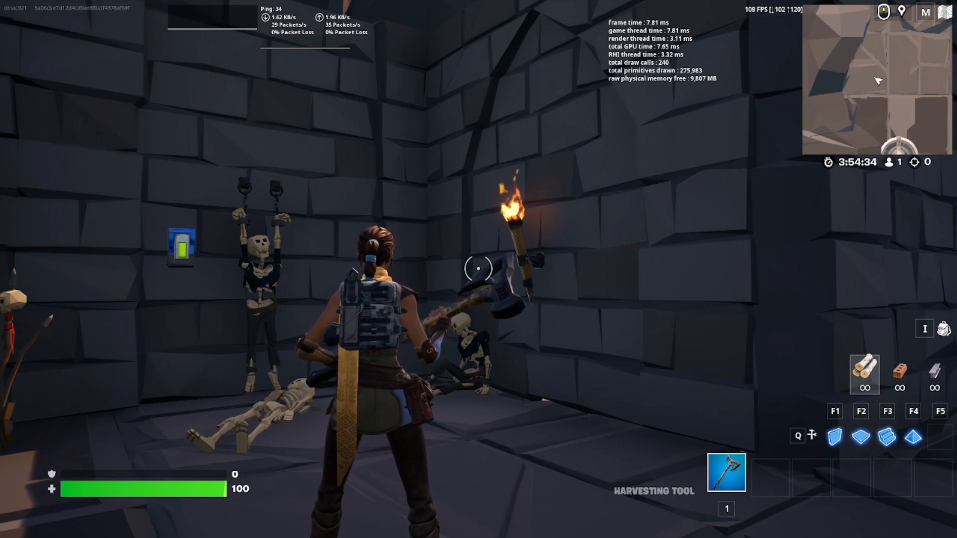
key(super)
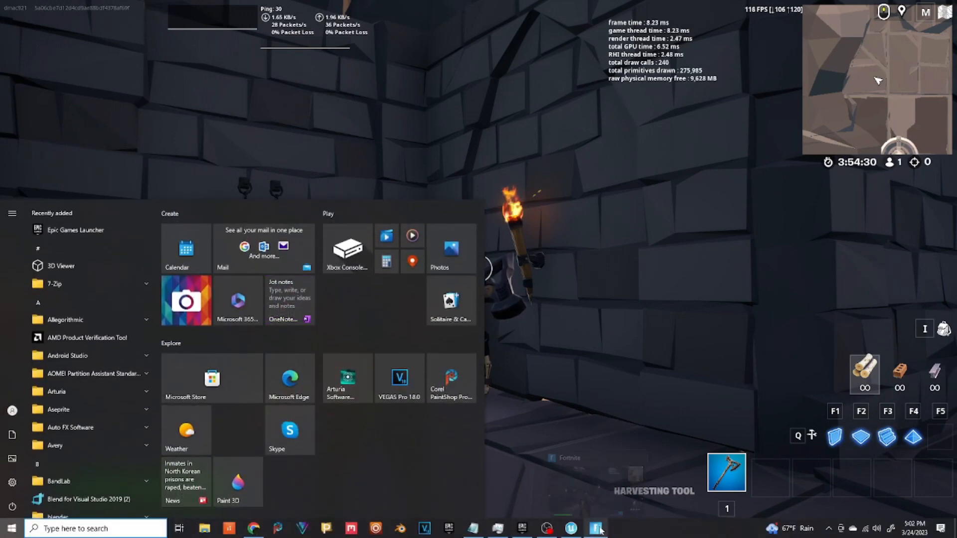
mouse_move(596, 529)
click(639, 453)
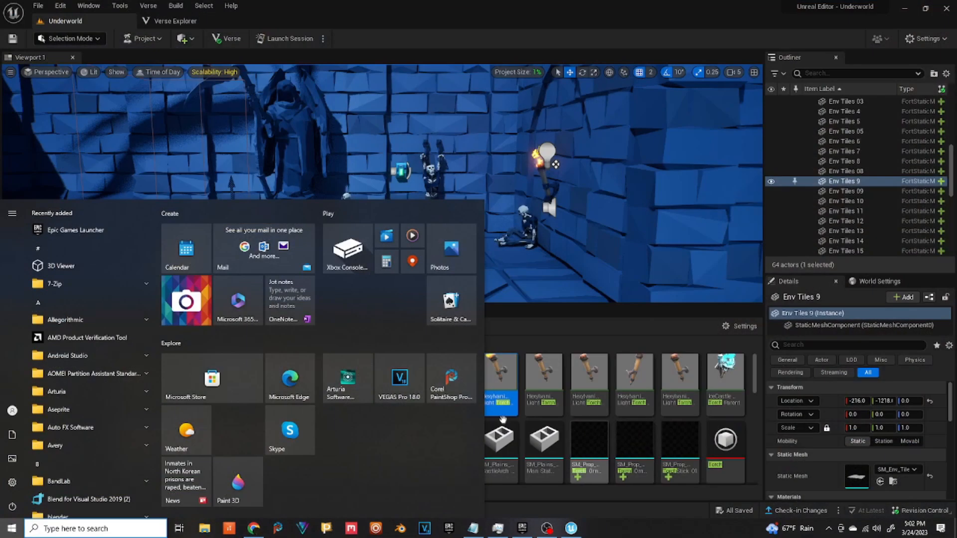
click(391, 19)
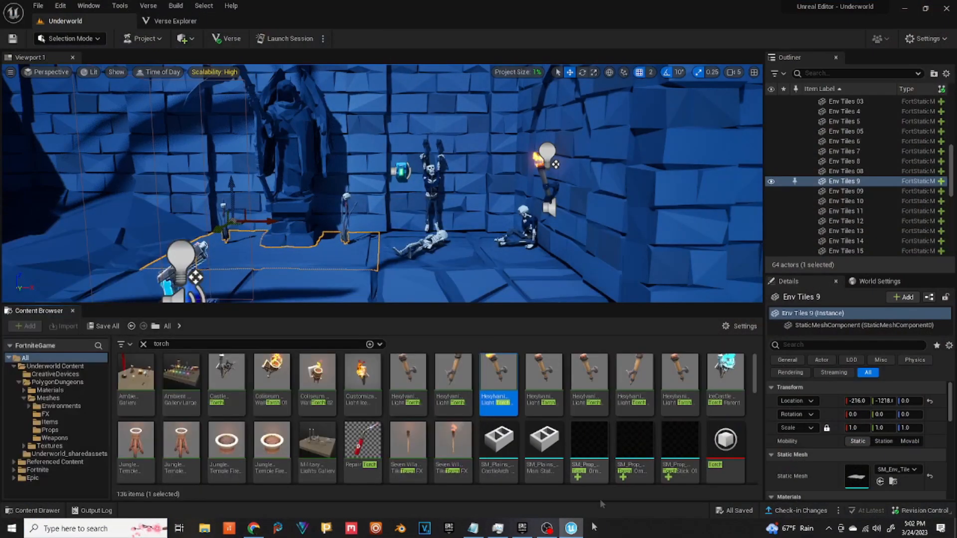
Step: Switch to Chrome and read the Creator Portal's reminder of Fortnite's content policies and enforcement
click(254, 529)
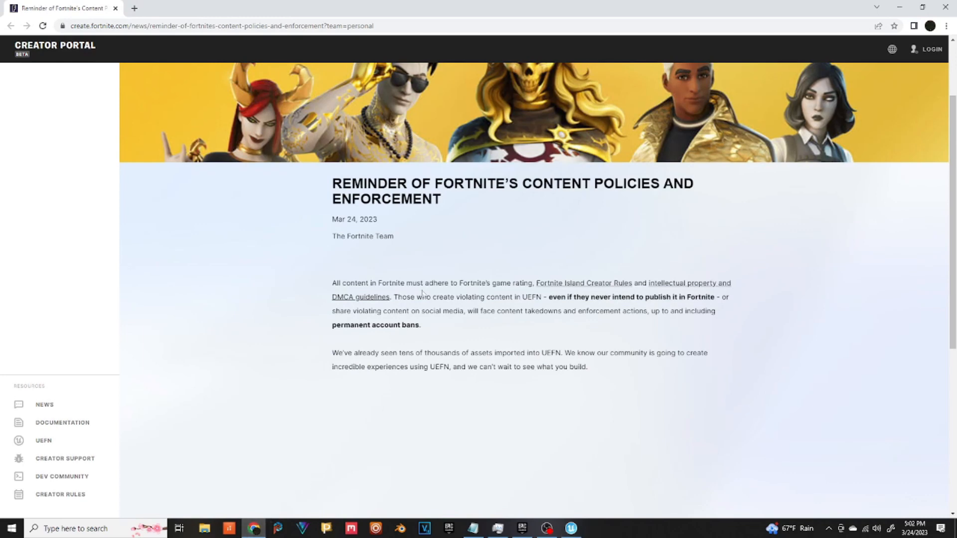
scroll(559, 335, up, 2)
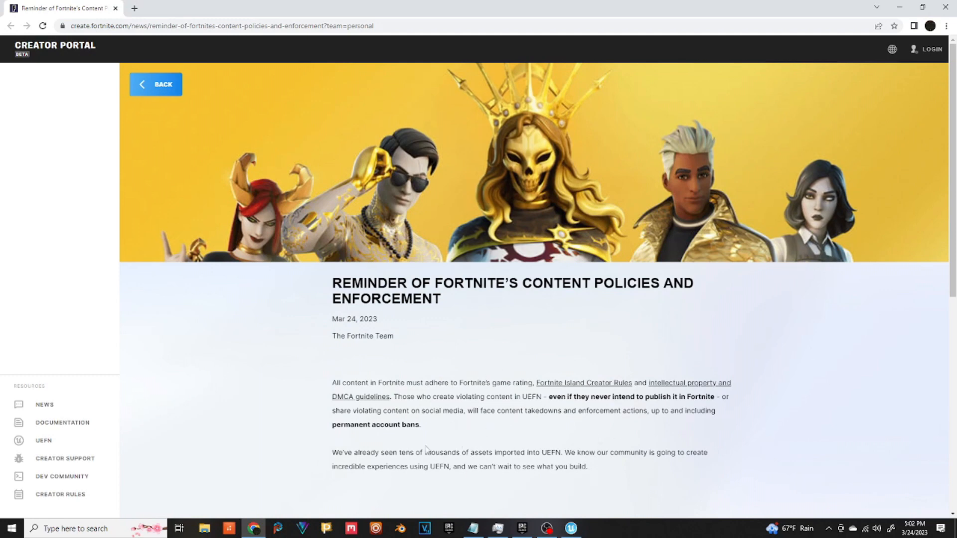
scroll(481, 419, down, 3)
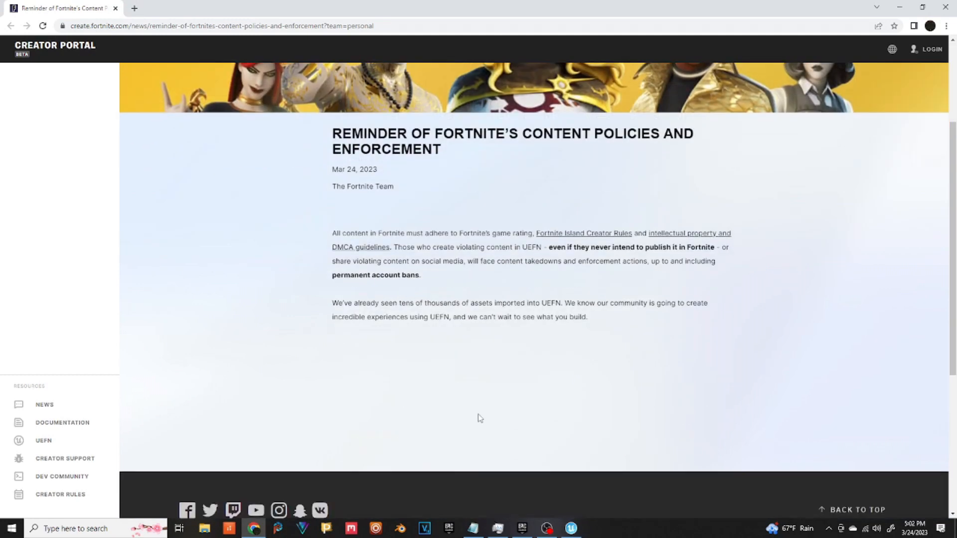
scroll(480, 418, up, 2)
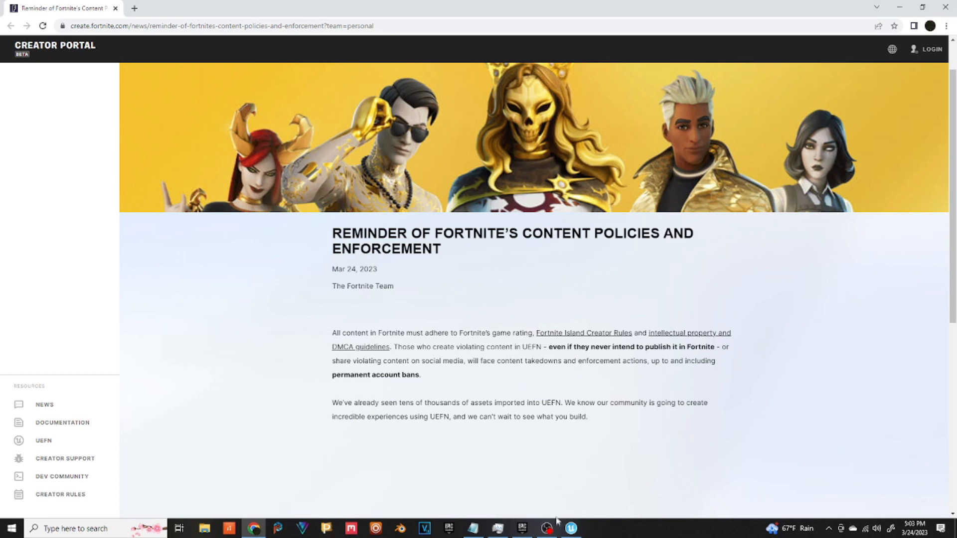
Step: Switch to the Epic Games Launcher, open its Unreal Engine section and dismiss the Fortnite feedback survey
click(450, 528)
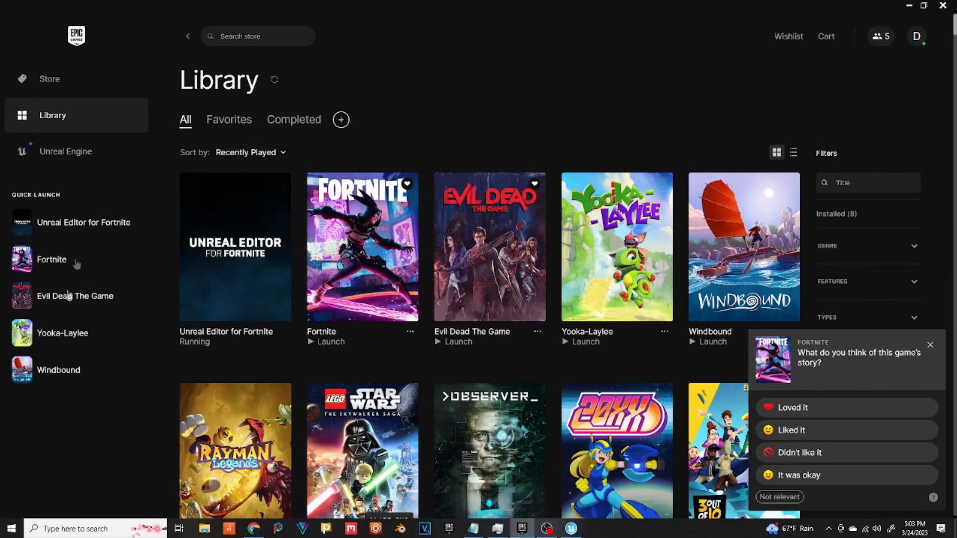
click(75, 162)
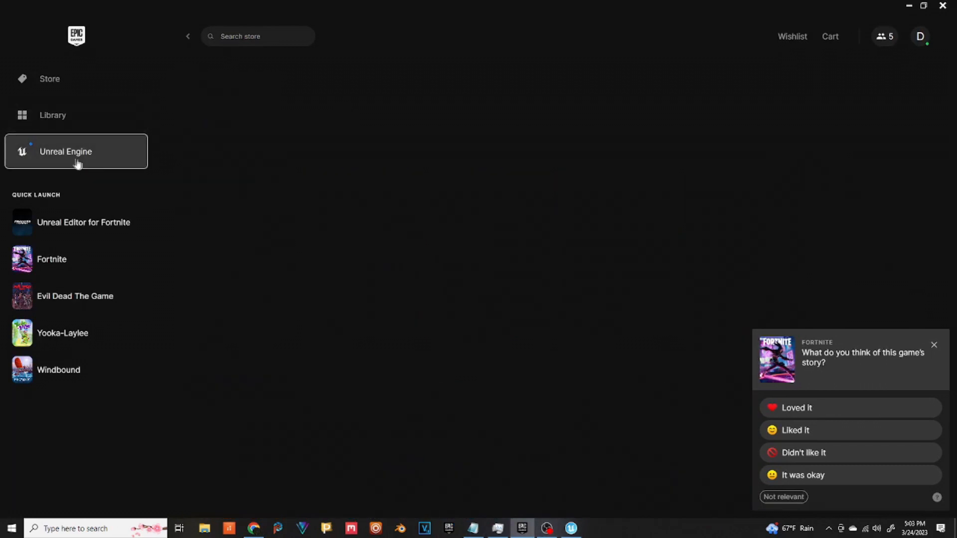
click(934, 346)
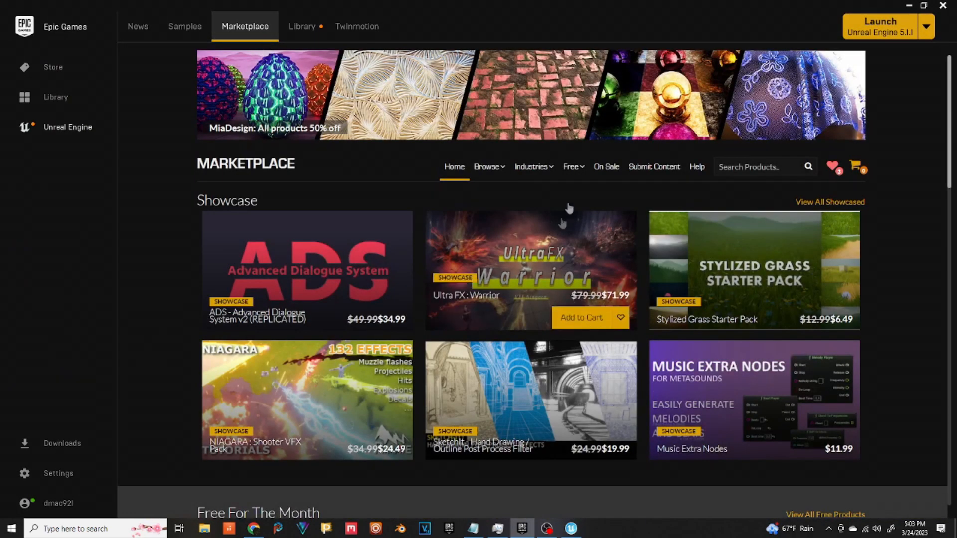
Step: Show the marketplace's Free For The Month products and look through the whole list
mouse_move(578, 170)
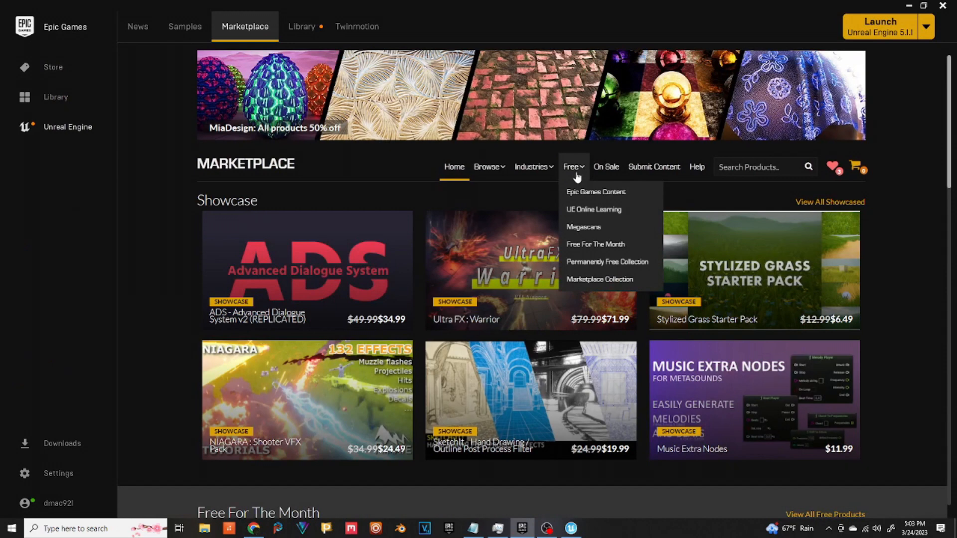
click(580, 245)
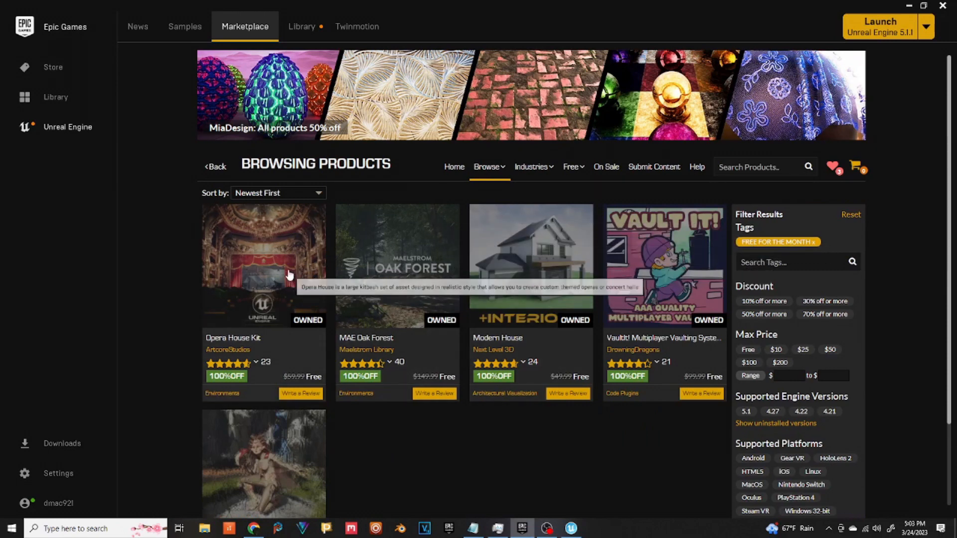
mouse_move(487, 374)
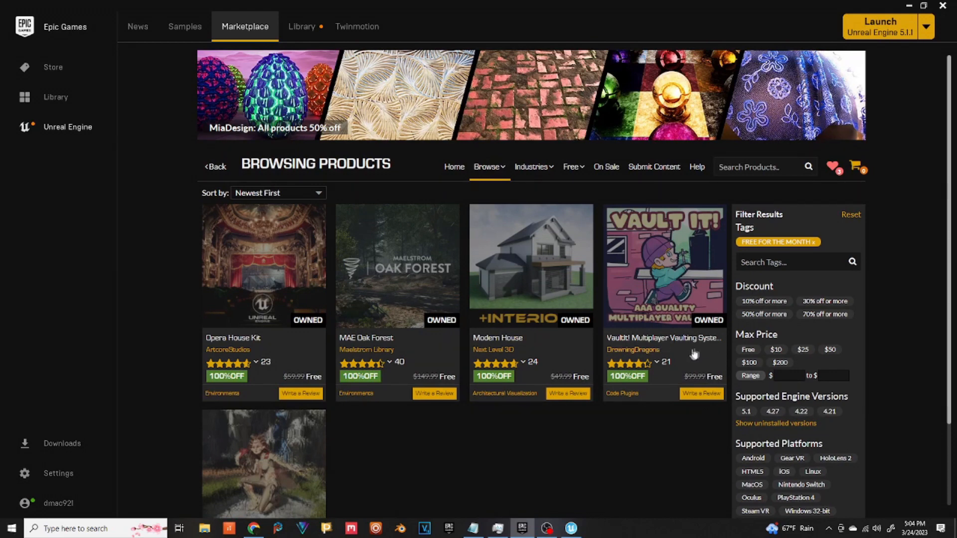
scroll(598, 424, down, 2)
scroll(439, 377, up, 1)
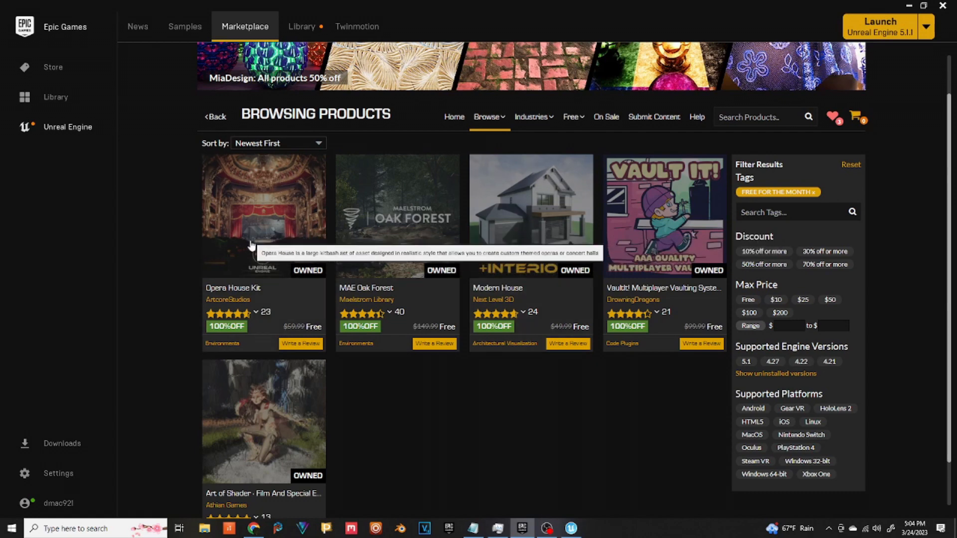
scroll(464, 417, down, 1)
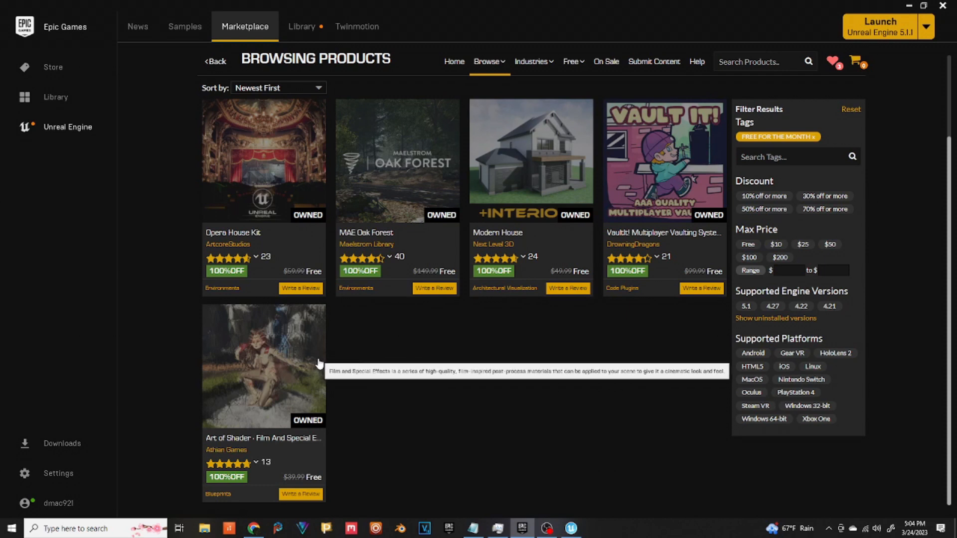
Step: Open the Art of Shader - Film And Special Effects product and view its first three preview images enlarged
click(279, 363)
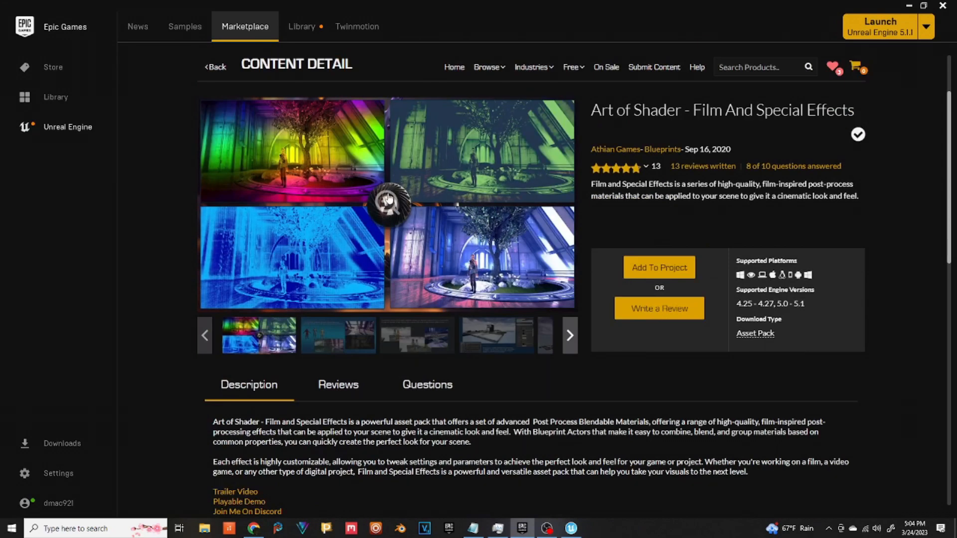
click(389, 202)
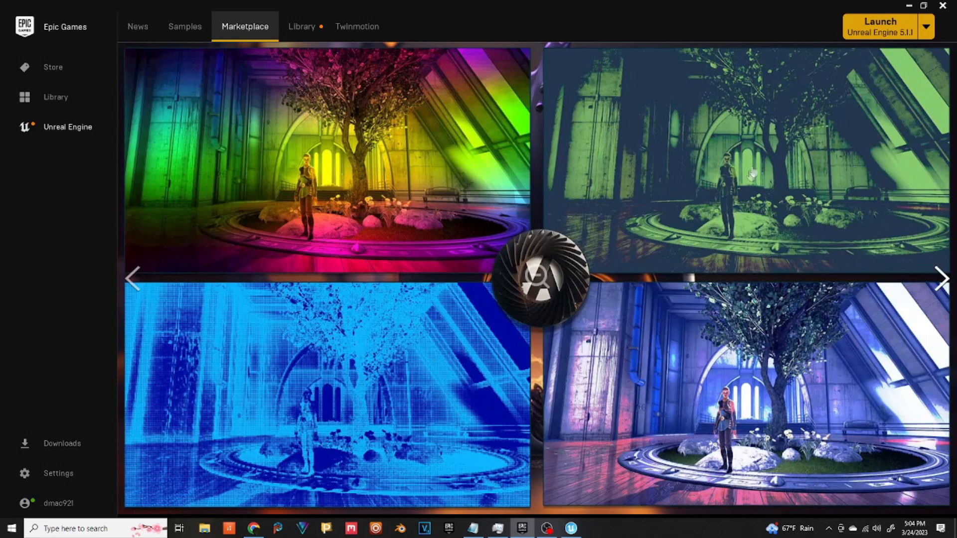
click(942, 280)
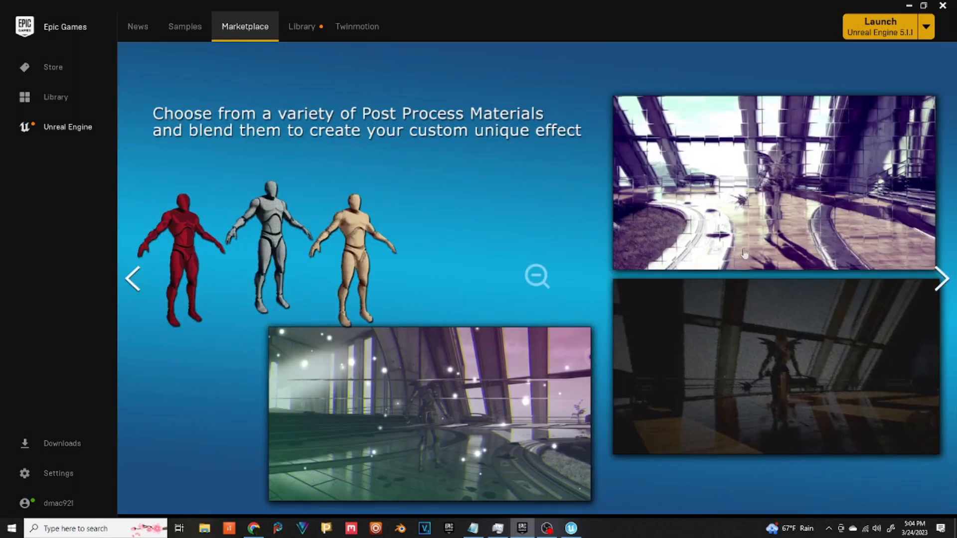
click(940, 282)
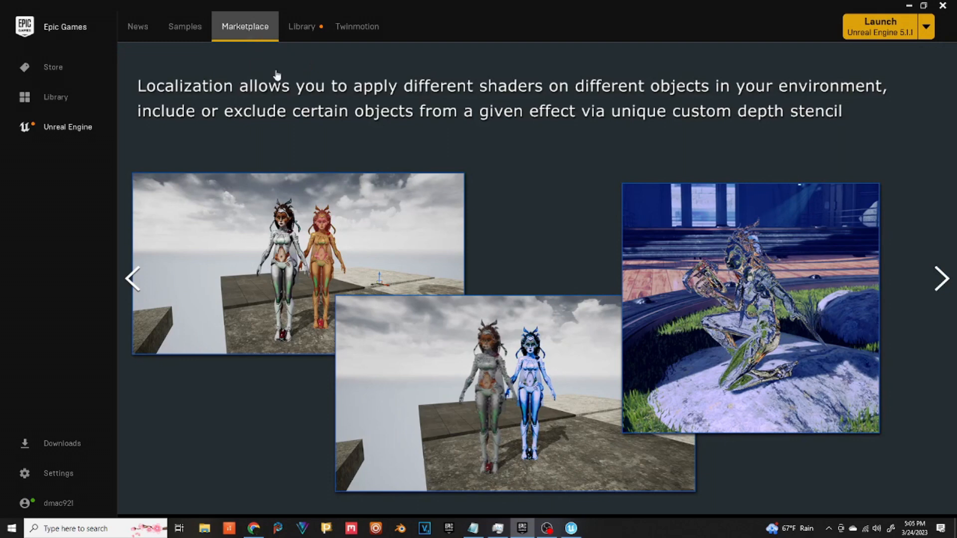
click(544, 275)
Step: Browse the free Marketplace Collection, looking through the first page of products and then page 4
mouse_move(579, 69)
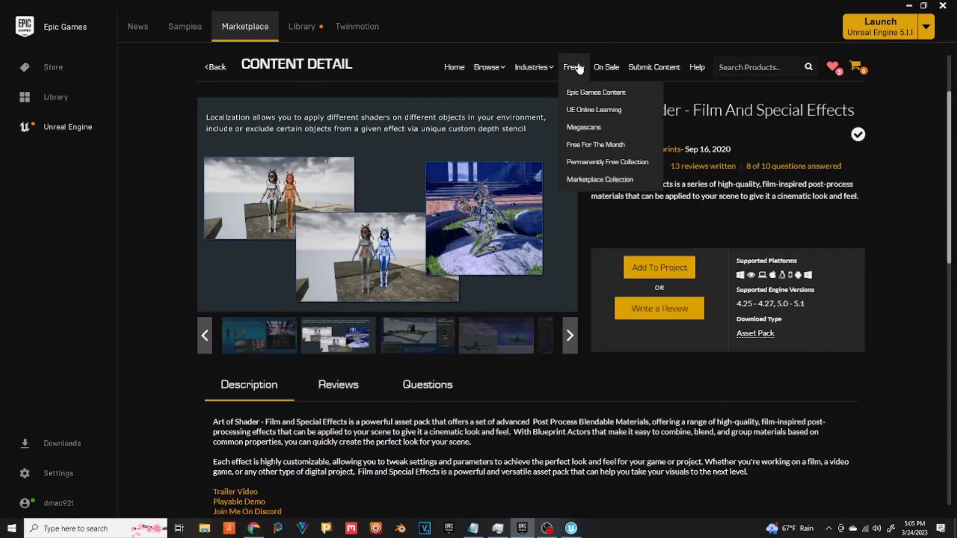
click(598, 180)
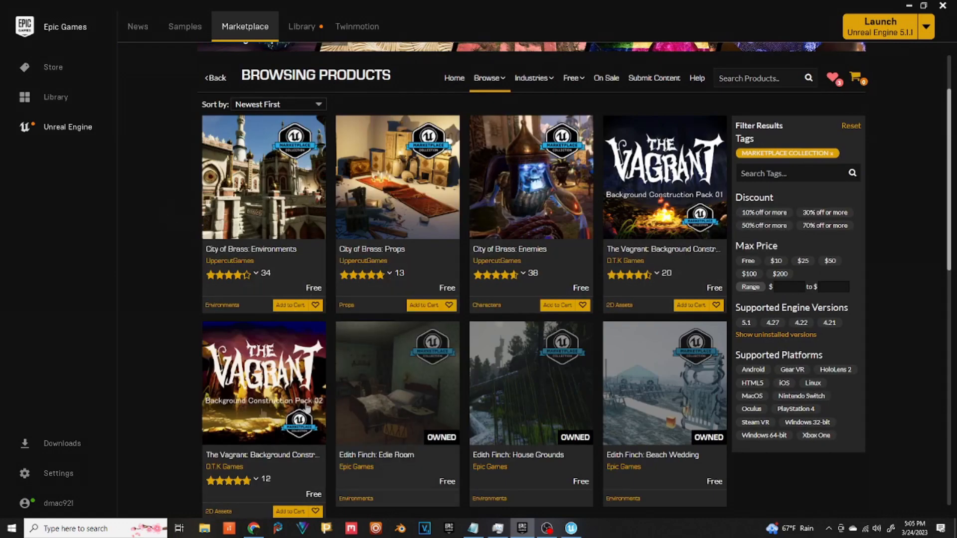
scroll(438, 243, down, 2)
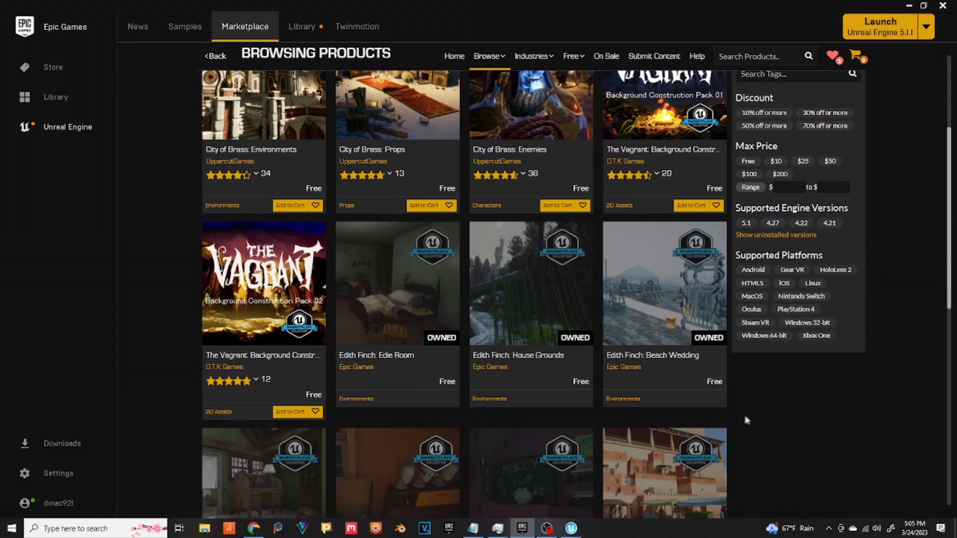
scroll(275, 340, up, 3)
scroll(275, 339, up, 1)
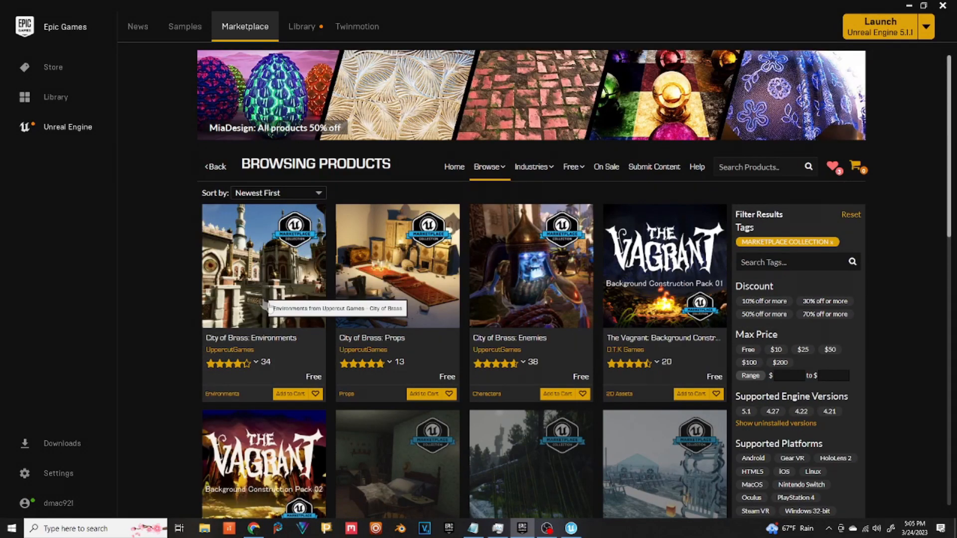
scroll(534, 355, down, 2)
scroll(534, 355, down, 2)
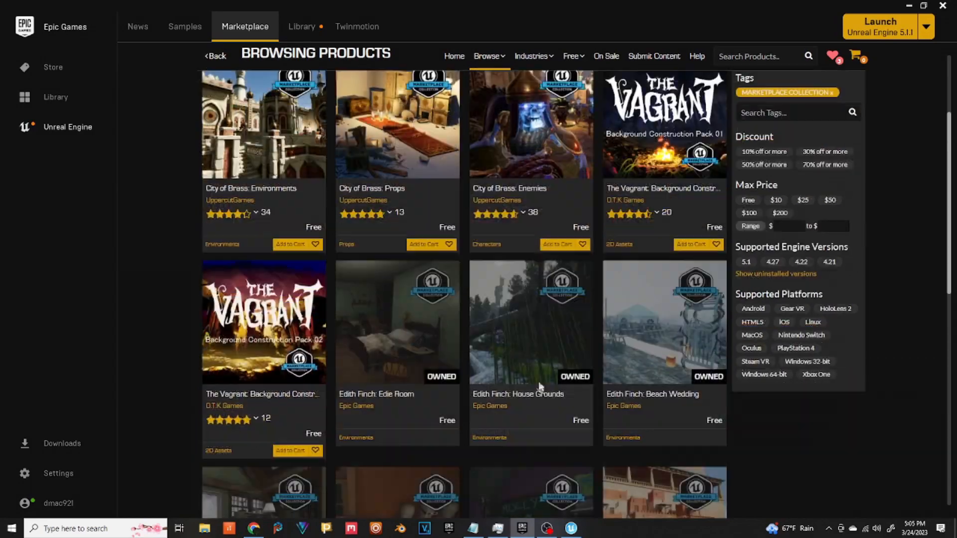
scroll(541, 391, down, 2)
scroll(676, 412, up, 6)
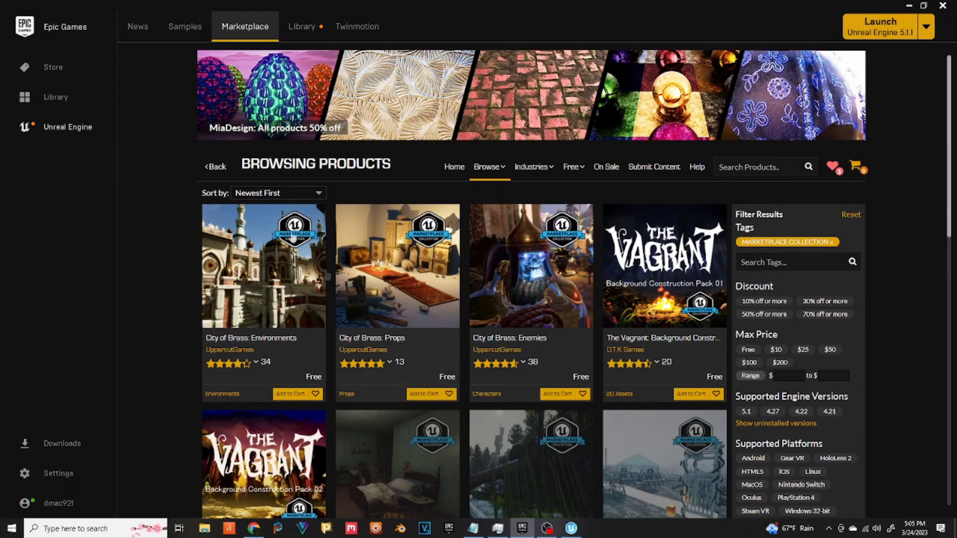
scroll(561, 395, down, 3)
scroll(562, 395, down, 11)
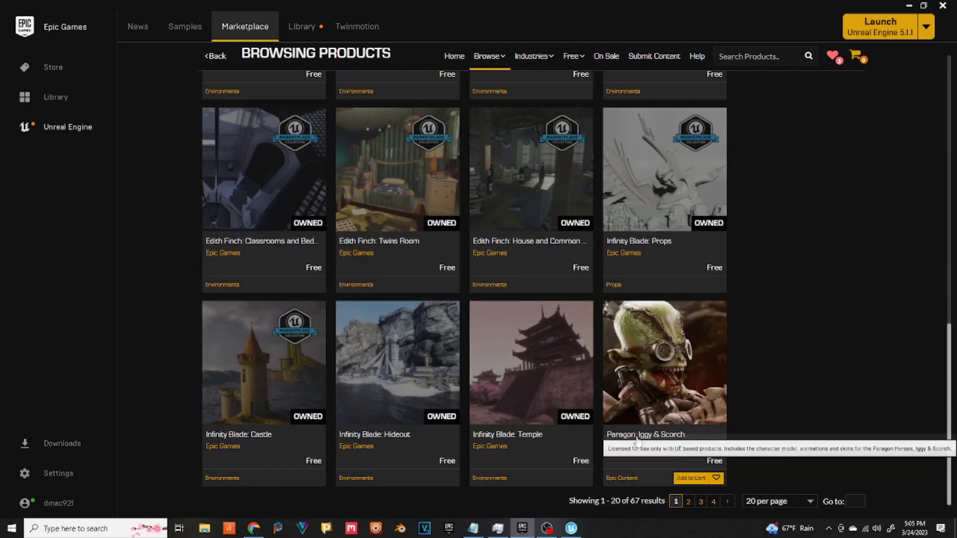
click(714, 502)
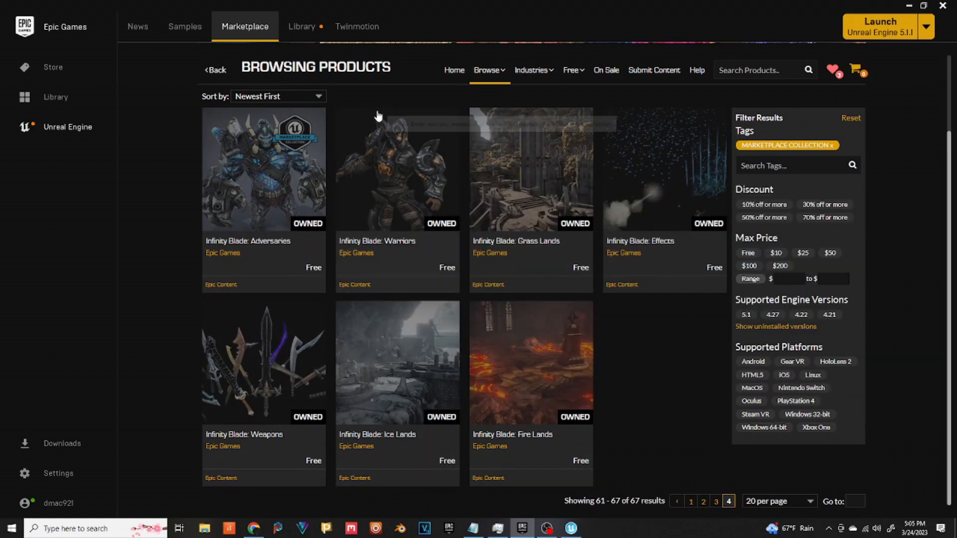
Step: Show the Permanently Free Collection and look through the products on its first page
mouse_move(585, 73)
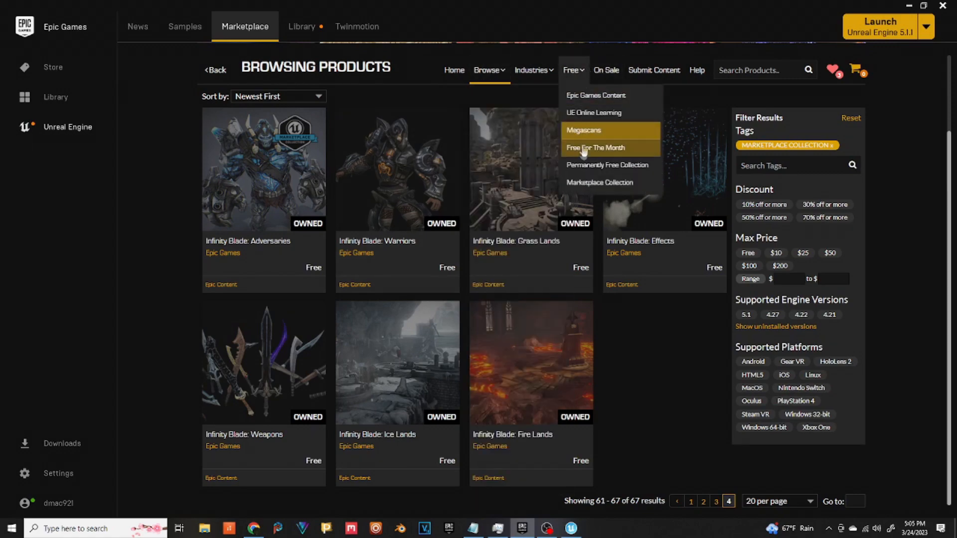
click(580, 166)
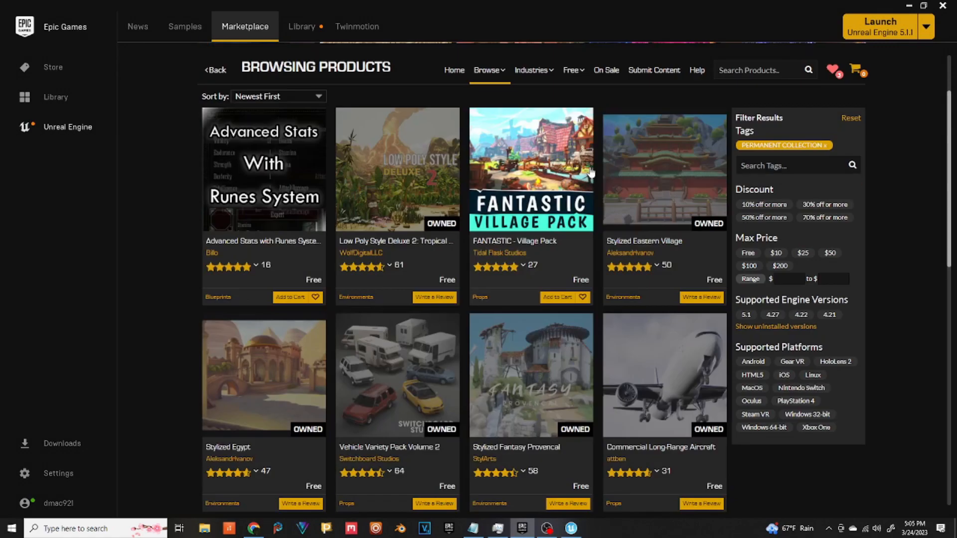
scroll(449, 258, down, 10)
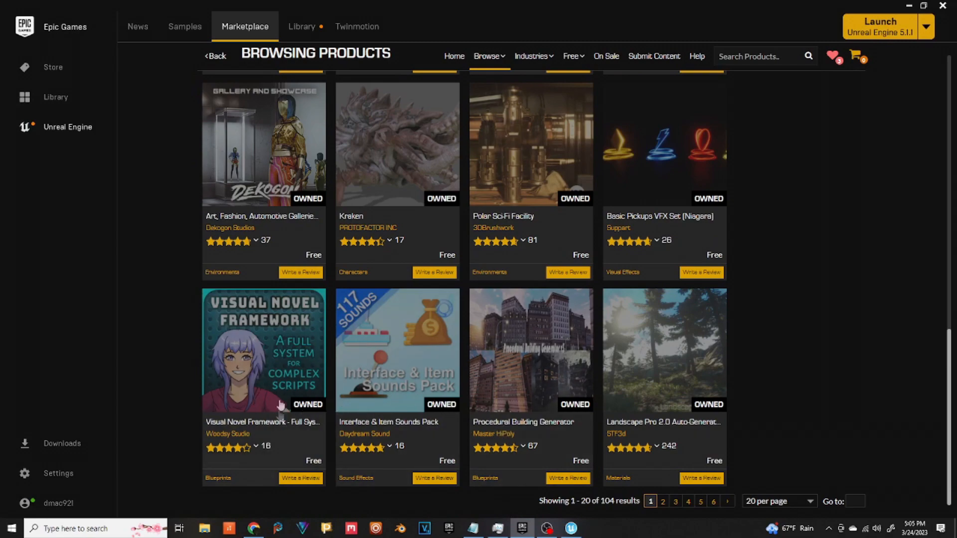
scroll(280, 416, up, 10)
scroll(273, 394, up, 2)
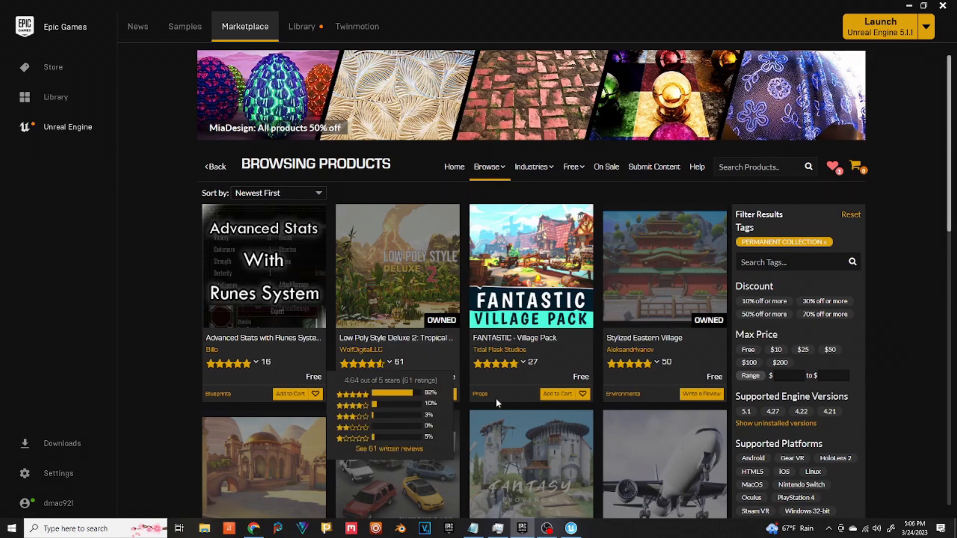
scroll(496, 399, down, 6)
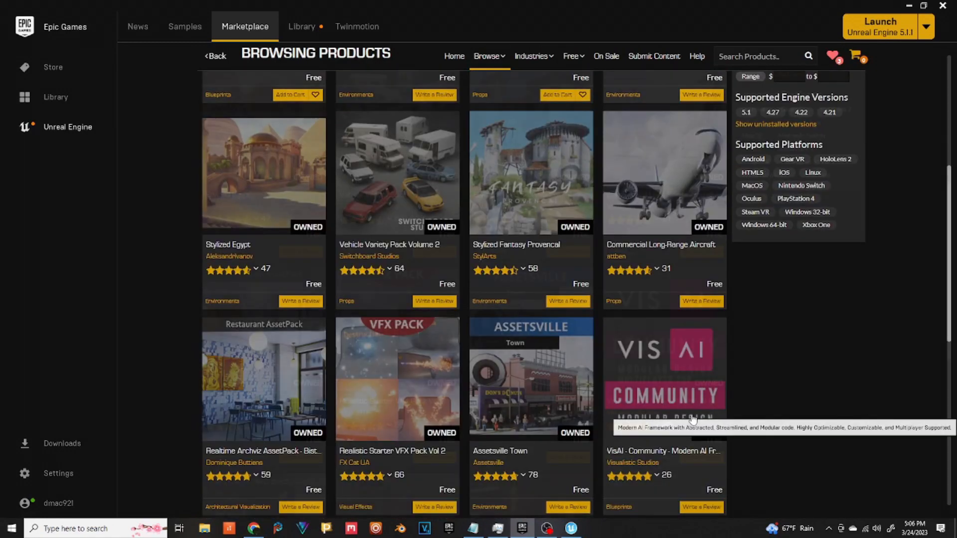
scroll(659, 449, down, 2)
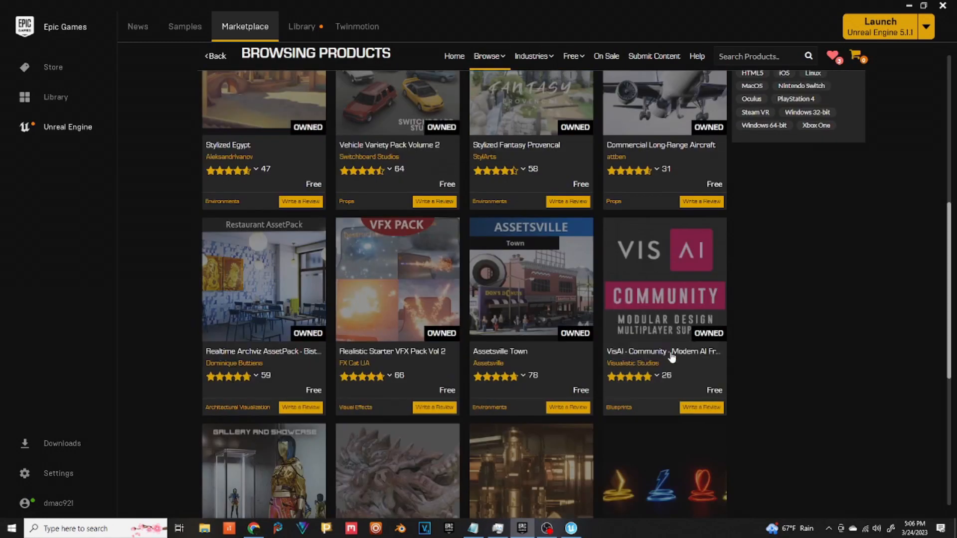
scroll(648, 337, down, 3)
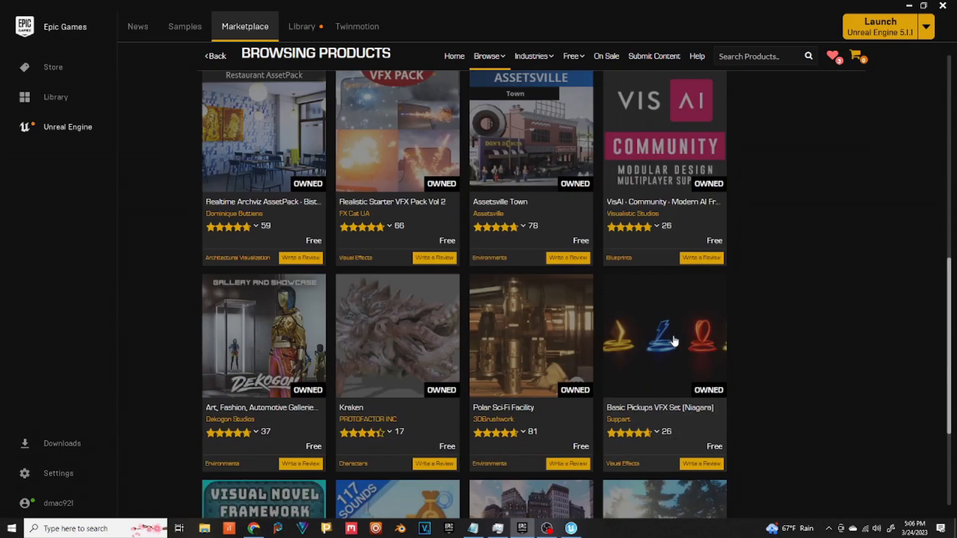
Step: Look through the rest of the Permanently Free Collection and check the engine versions and projects in the library
scroll(755, 345, down, 1)
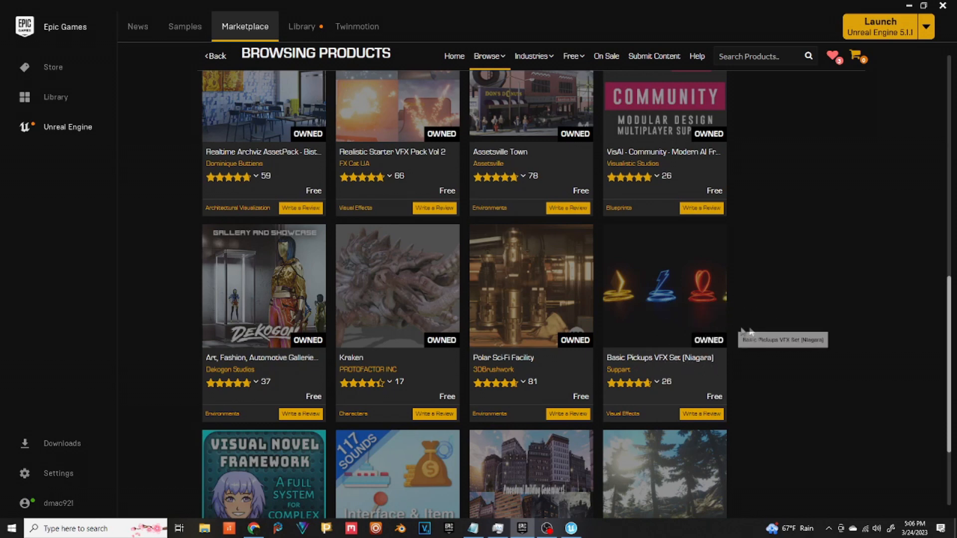
scroll(774, 330, down, 2)
scroll(765, 321, down, 1)
scroll(758, 324, up, 10)
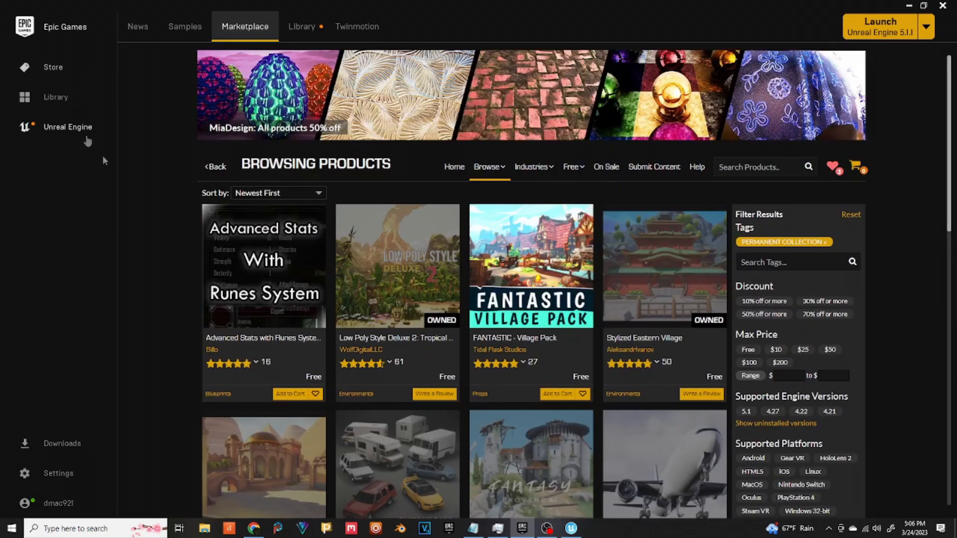
click(297, 30)
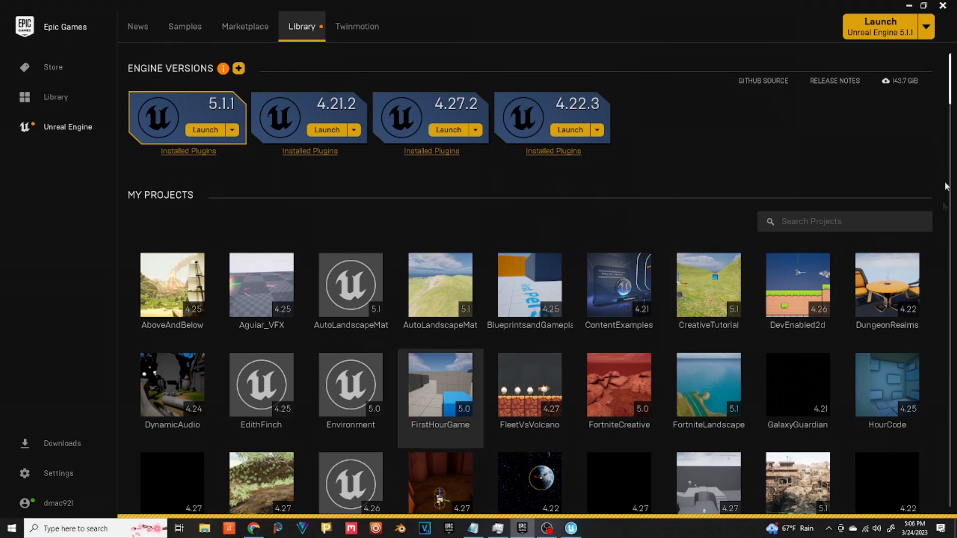
scroll(953, 110, down, 10)
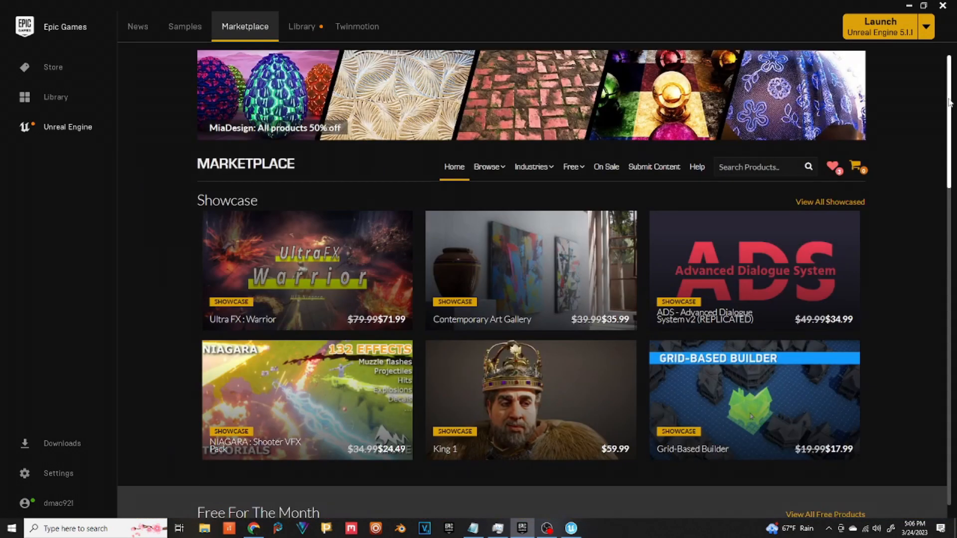
Step: Show all free products in the marketplace and look through the first page of the list
mouse_move(325, 298)
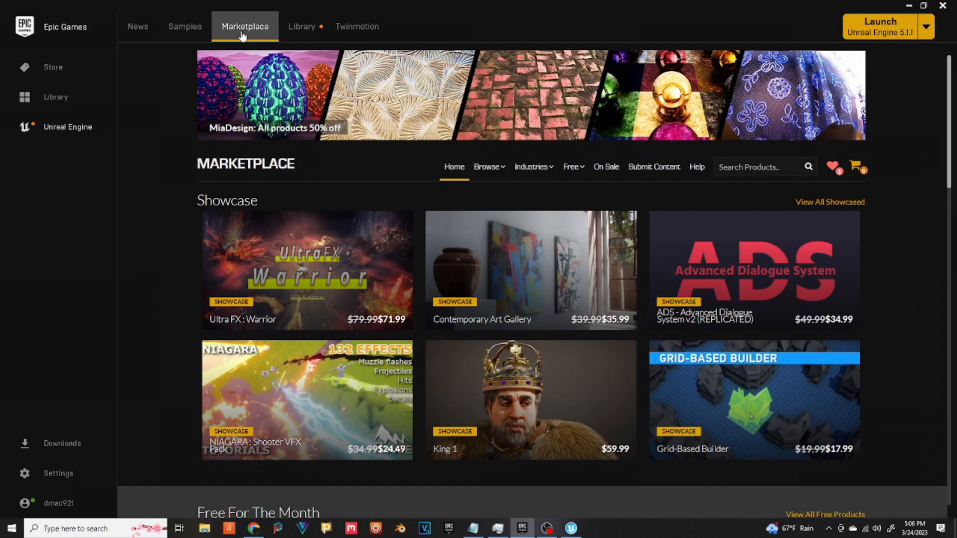
click(575, 166)
mouse_move(579, 174)
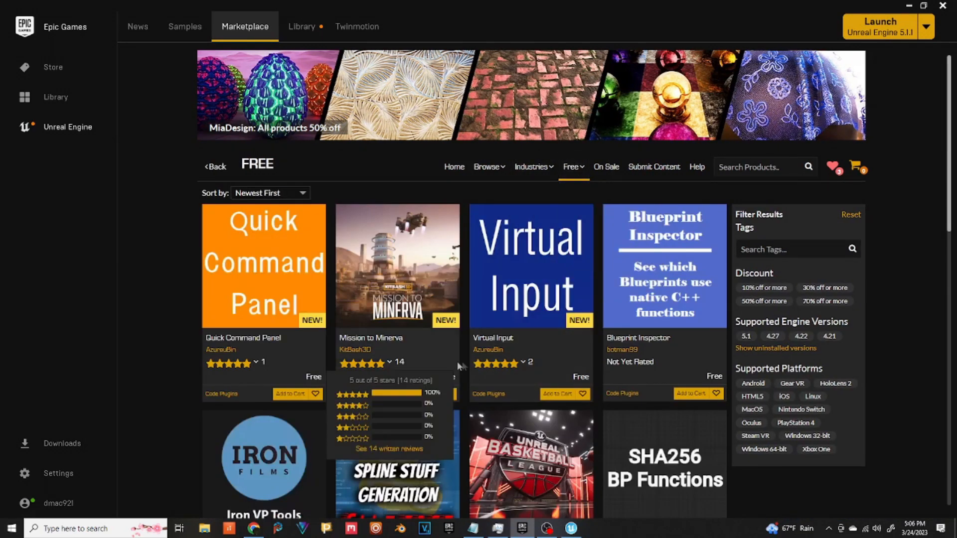
scroll(463, 351, down, 3)
scroll(464, 351, down, 15)
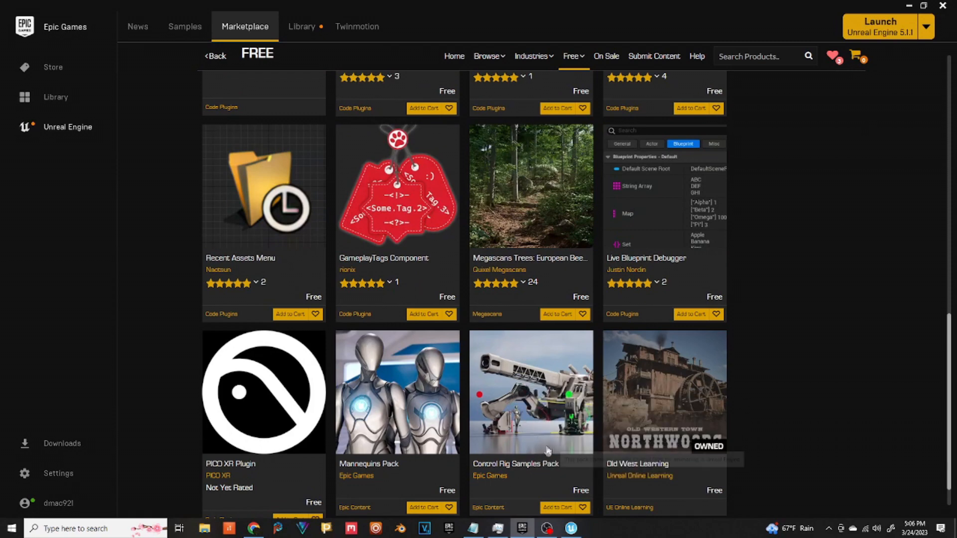
scroll(548, 451, down, 1)
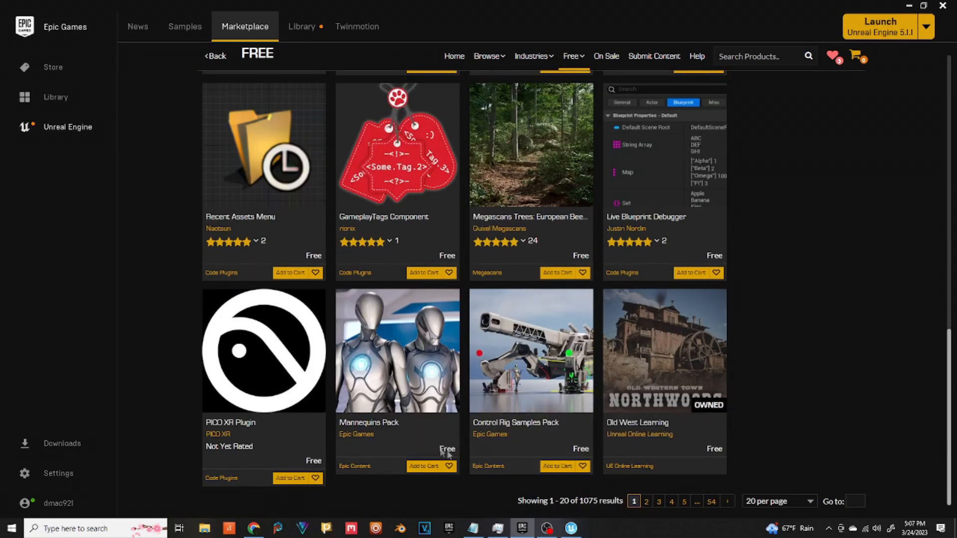
scroll(416, 355, up, 3)
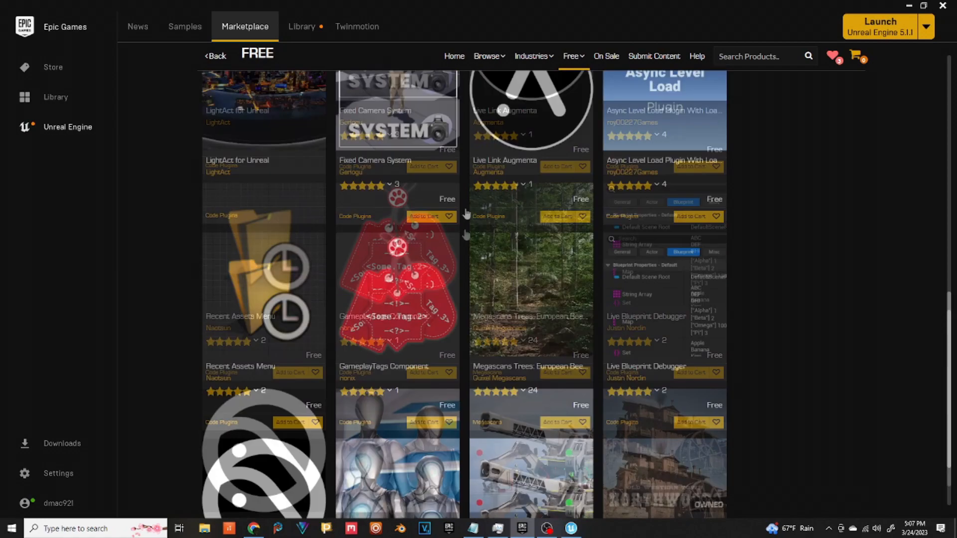
scroll(415, 355, down, 3)
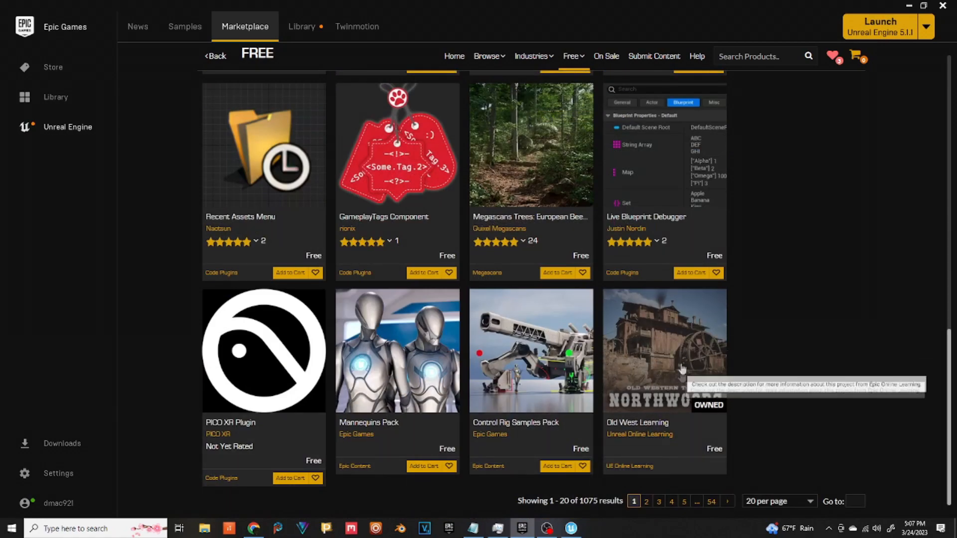
scroll(817, 403, up, 15)
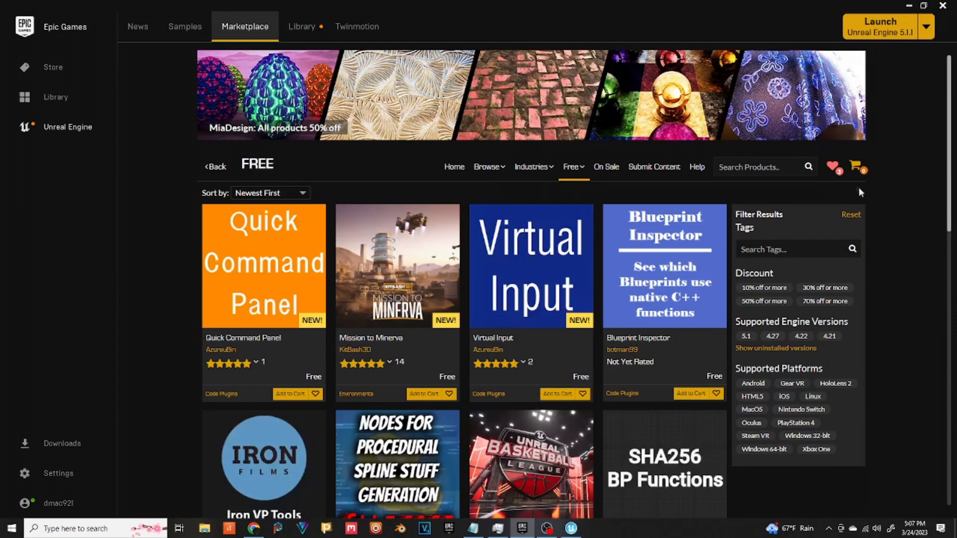
Step: Look through the library's projects and the start of the Vault
click(287, 31)
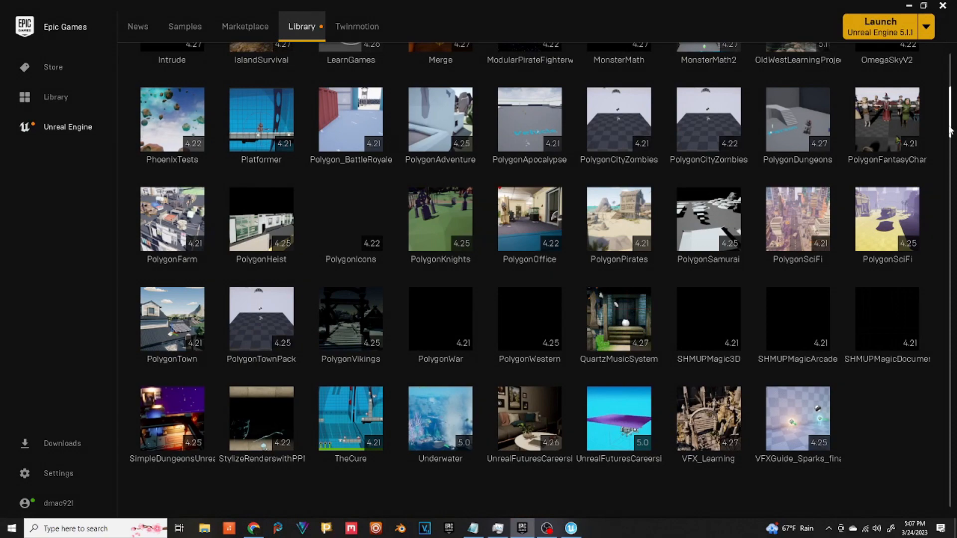
scroll(951, 131, down, 8)
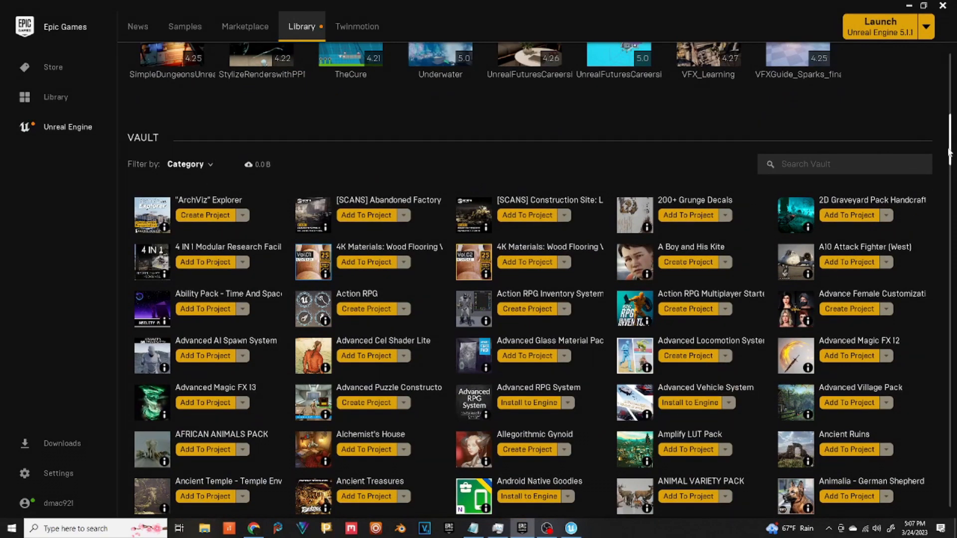
drag(951, 149, 955, 115)
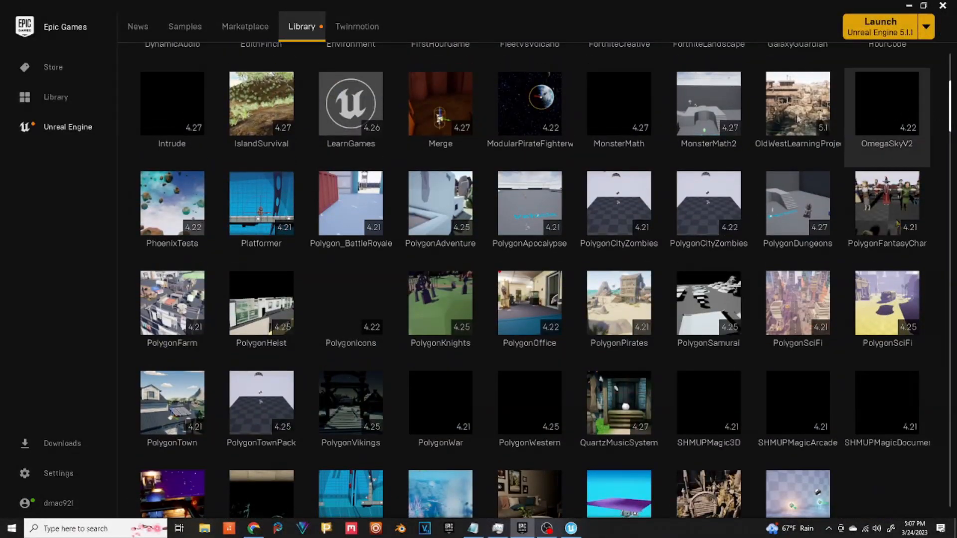
mouse_move(195, 256)
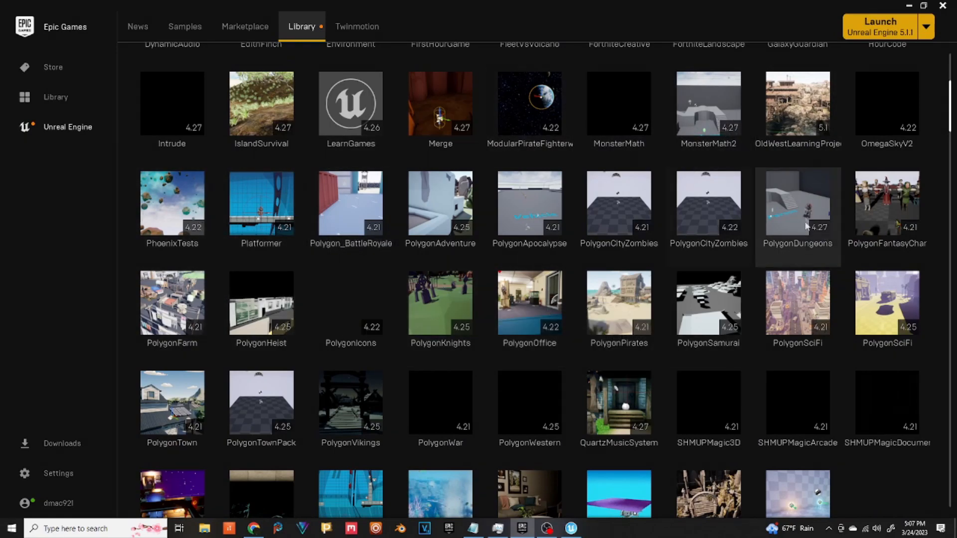
scroll(486, 221, up, 2)
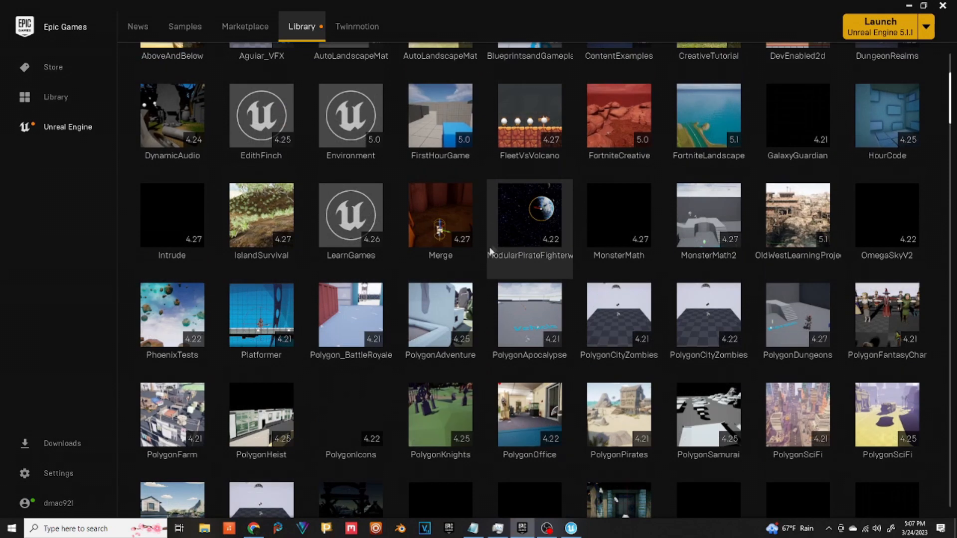
scroll(490, 251, up, 3)
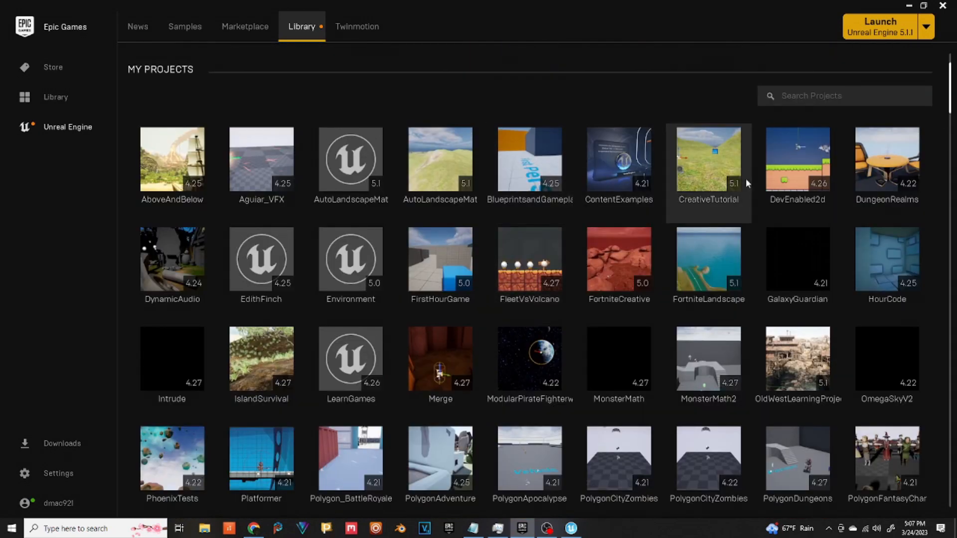
Step: Open the CreativeTutorial project from the library in Unreal Engine 5.1
click(713, 169)
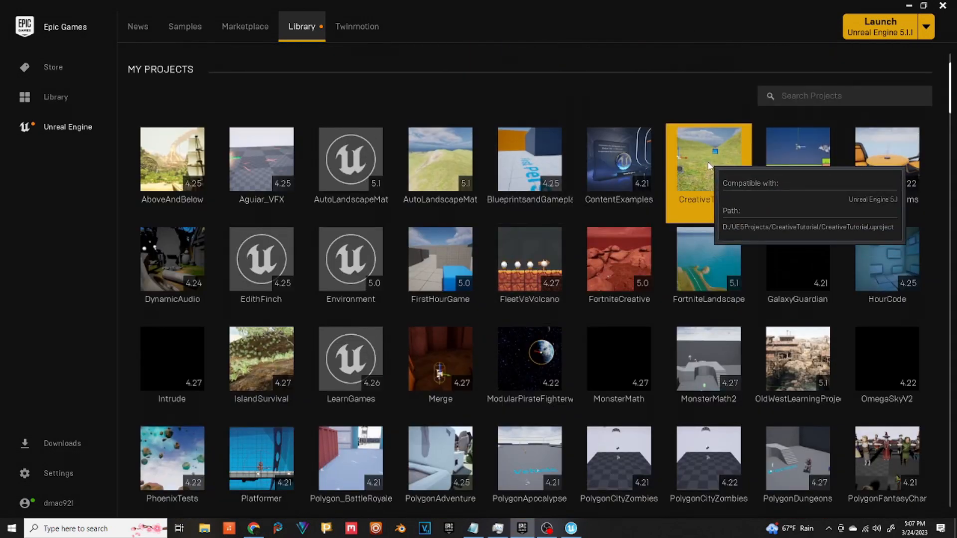
double_click(713, 170)
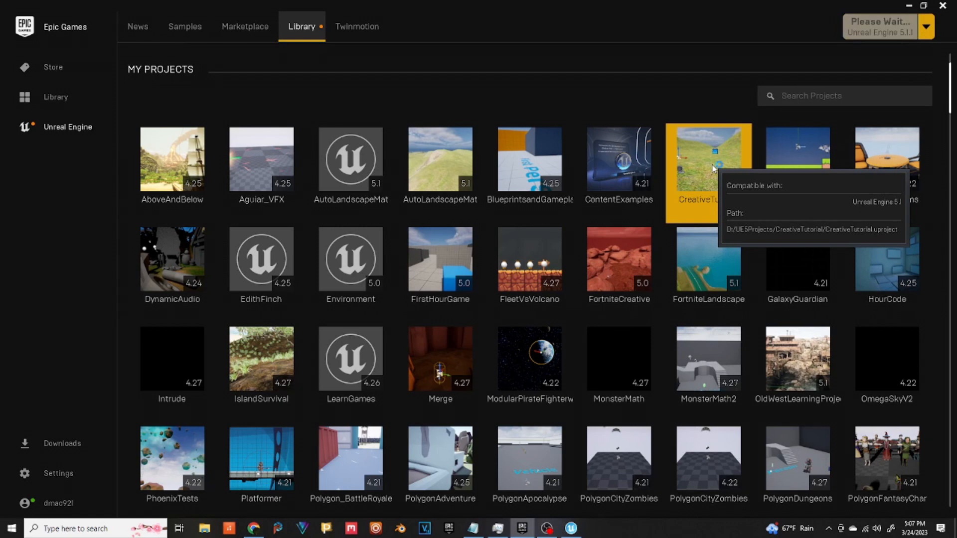
scroll(748, 239, up, 1)
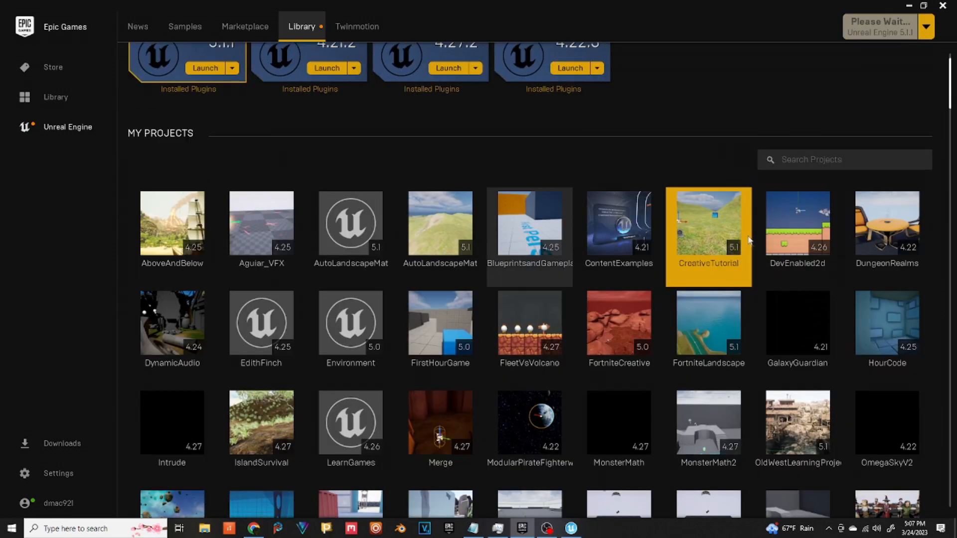
scroll(749, 241, up, 1)
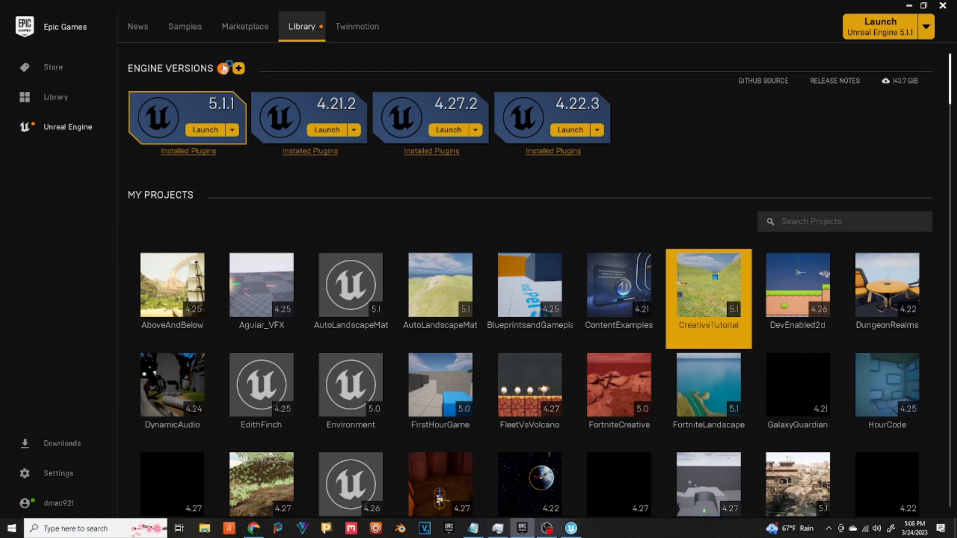
mouse_move(222, 69)
double_click(737, 319)
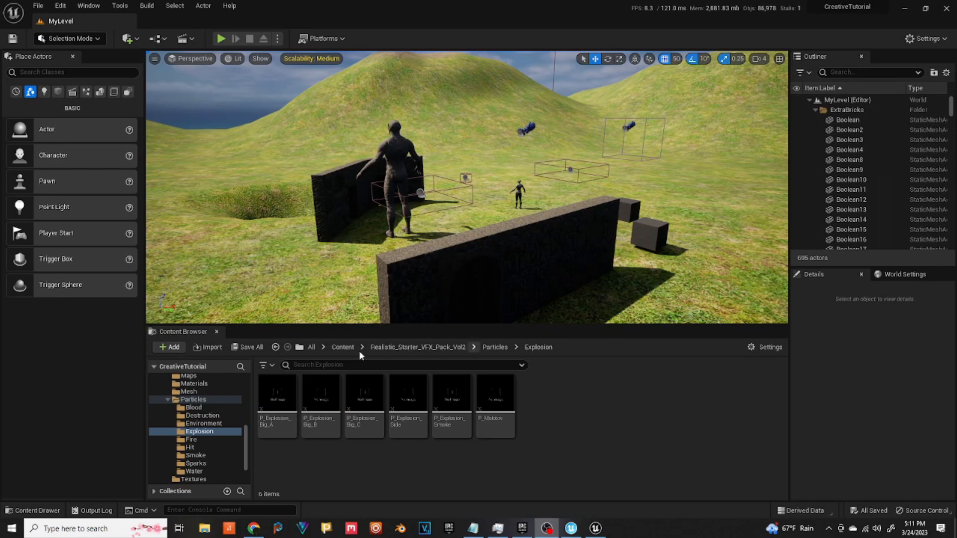
Step: Show the project's main Content folder and look through all of its subfolders
click(343, 347)
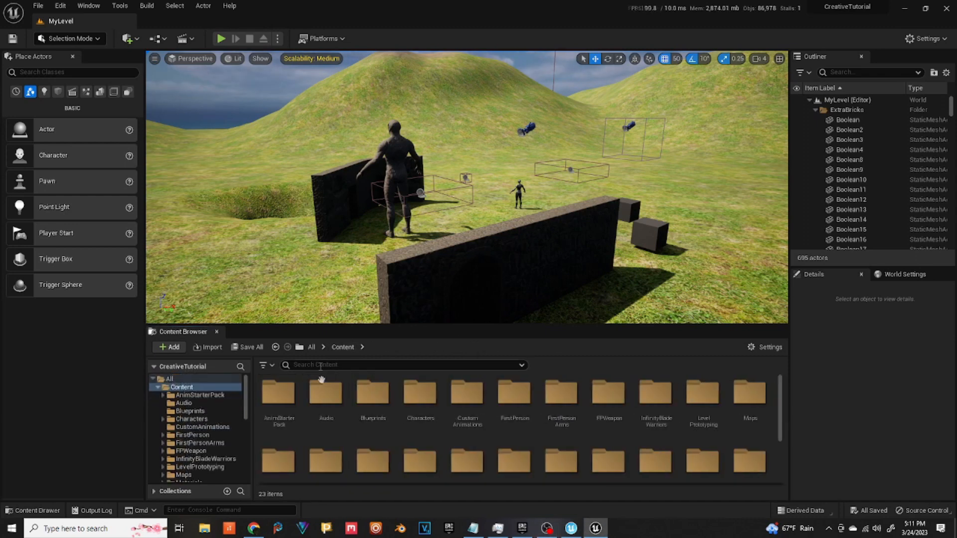
mouse_move(781, 399)
mouse_down()
mouse_move(780, 446)
mouse_move(782, 369)
mouse_move(777, 447)
mouse_move(782, 379)
mouse_move(777, 444)
mouse_move(781, 400)
mouse_up()
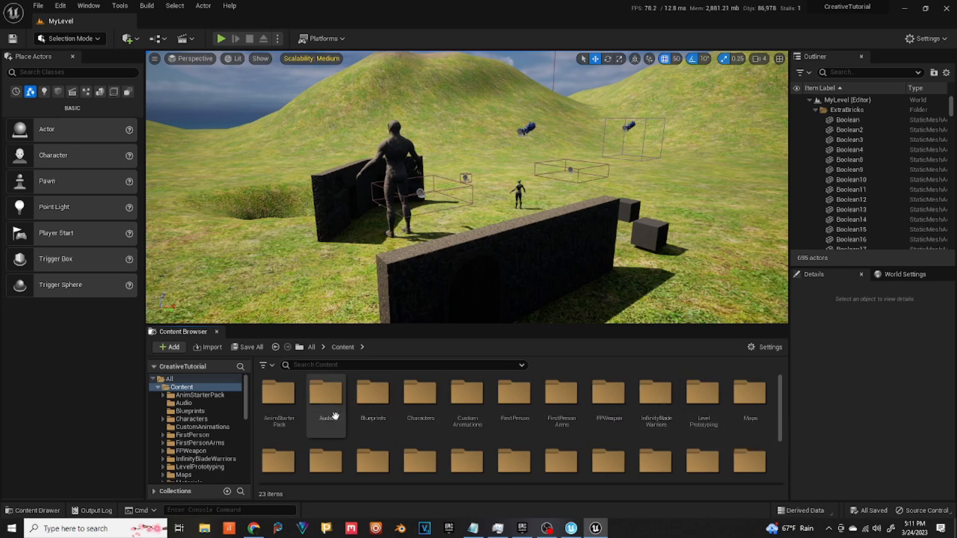
scroll(618, 419, down, 3)
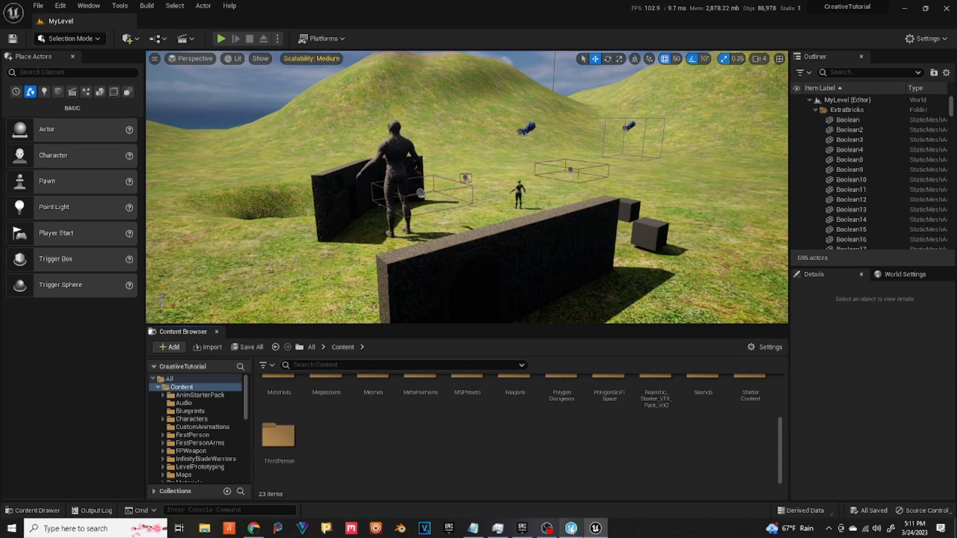
Step: Switch back to the Epic Games Launcher and look through the owned assets in the library's Vault
click(518, 532)
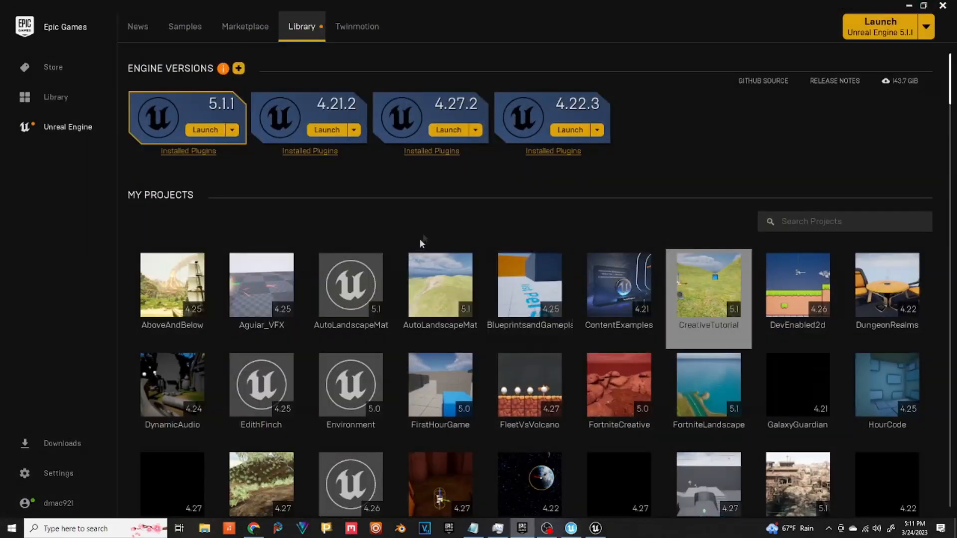
drag(952, 88, 951, 146)
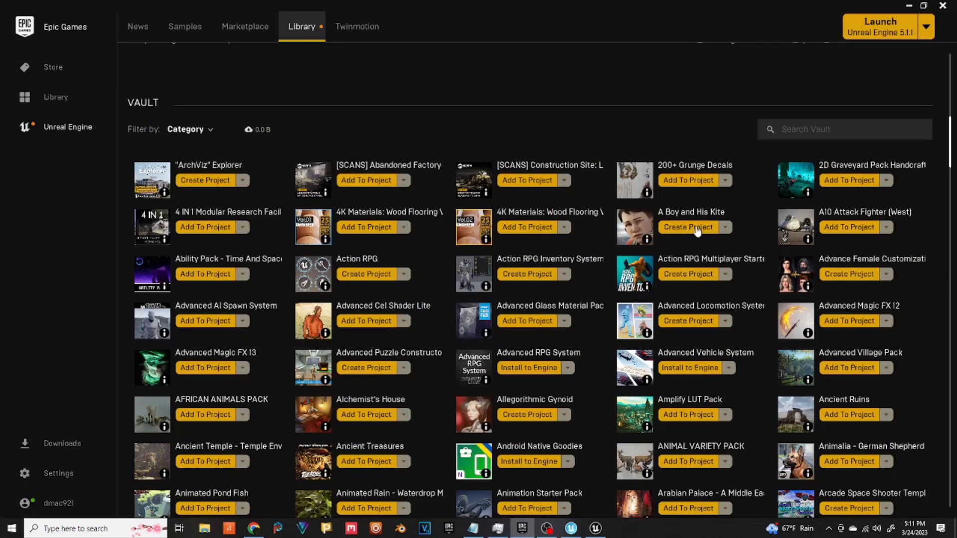
scroll(611, 282, down, 3)
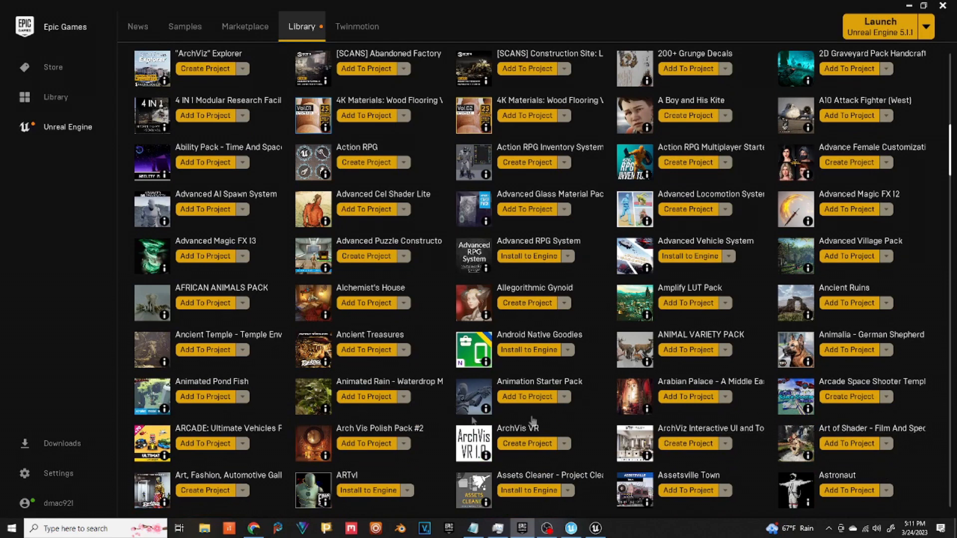
Step: Show the marketplace's Permanently Free Collection again to check for an owned asset pack
click(239, 39)
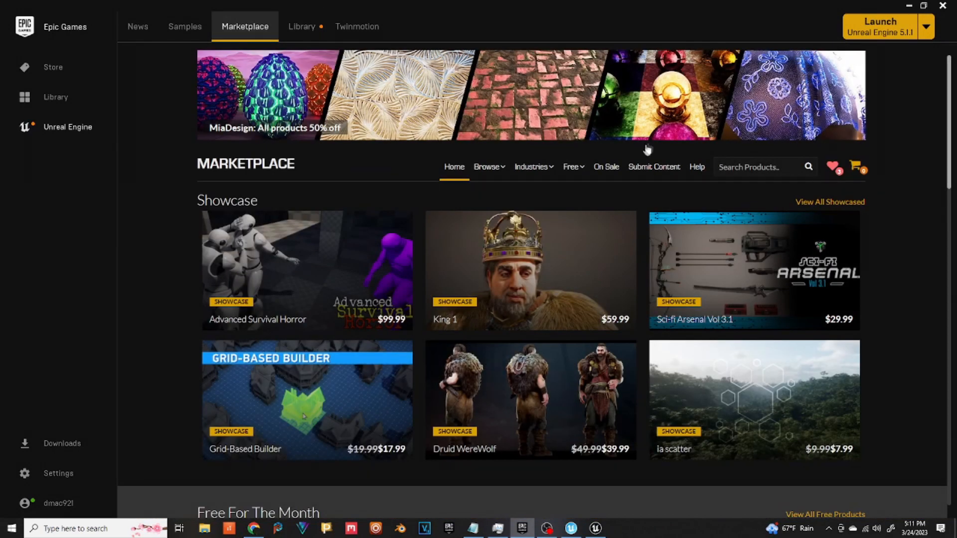
mouse_move(574, 167)
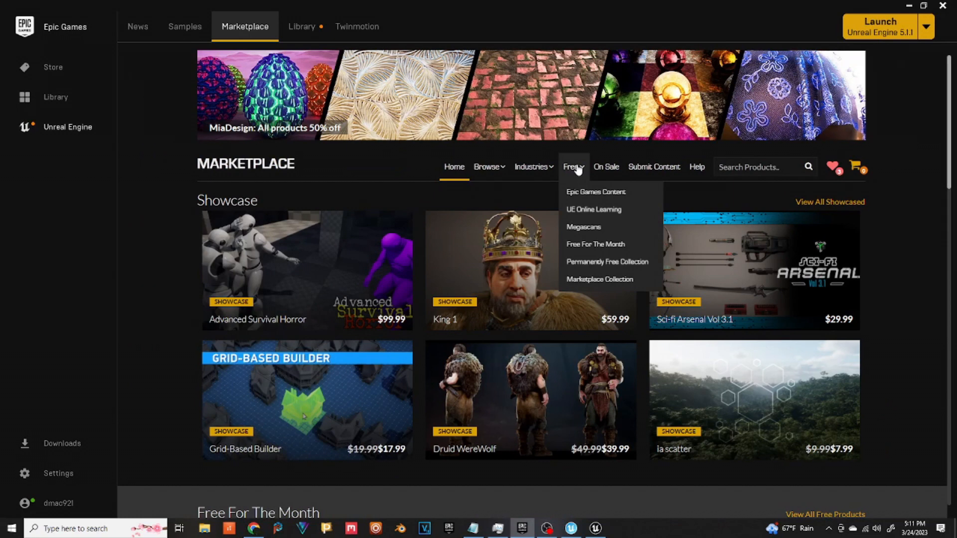
click(589, 262)
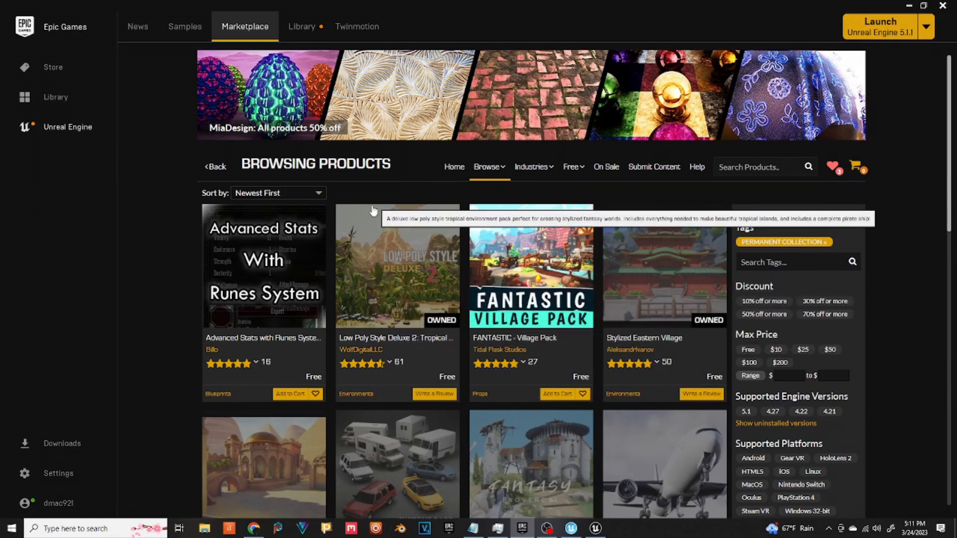
Step: Search the library's Vault for "low poly delux"
click(307, 32)
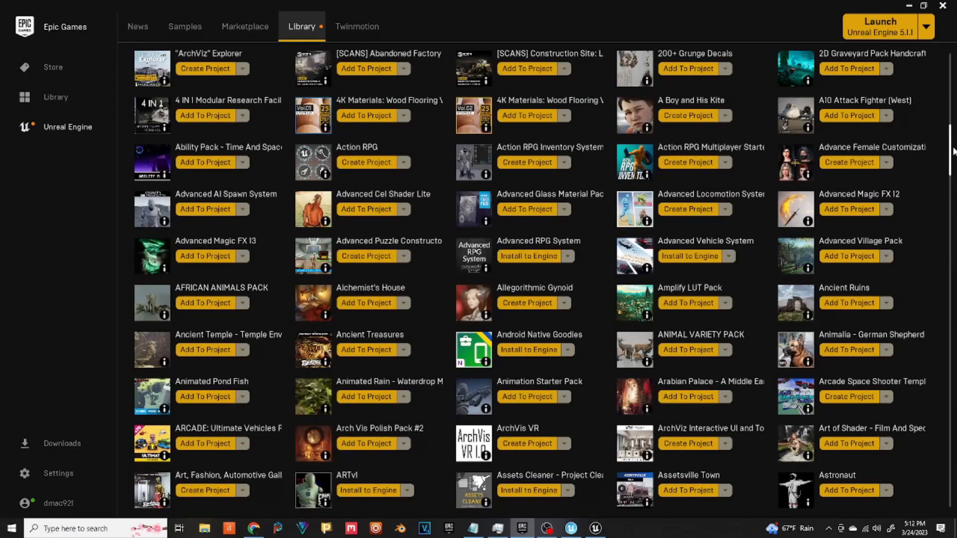
scroll(953, 152, up, 5)
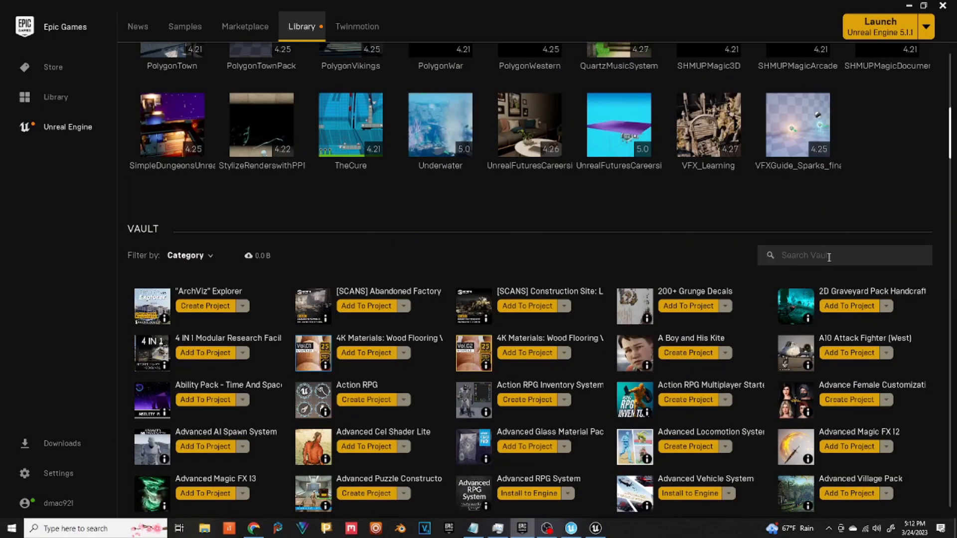
text(low po)
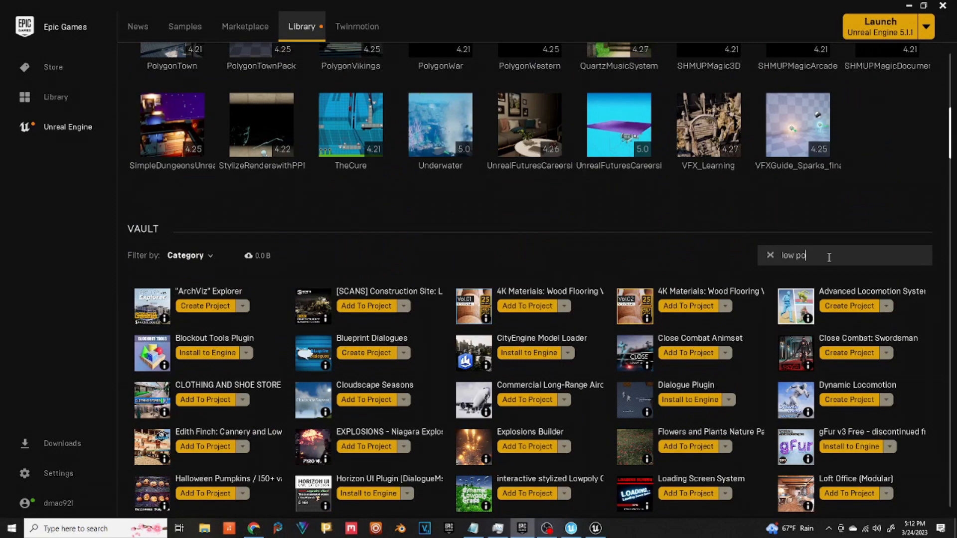
text(ly delux)
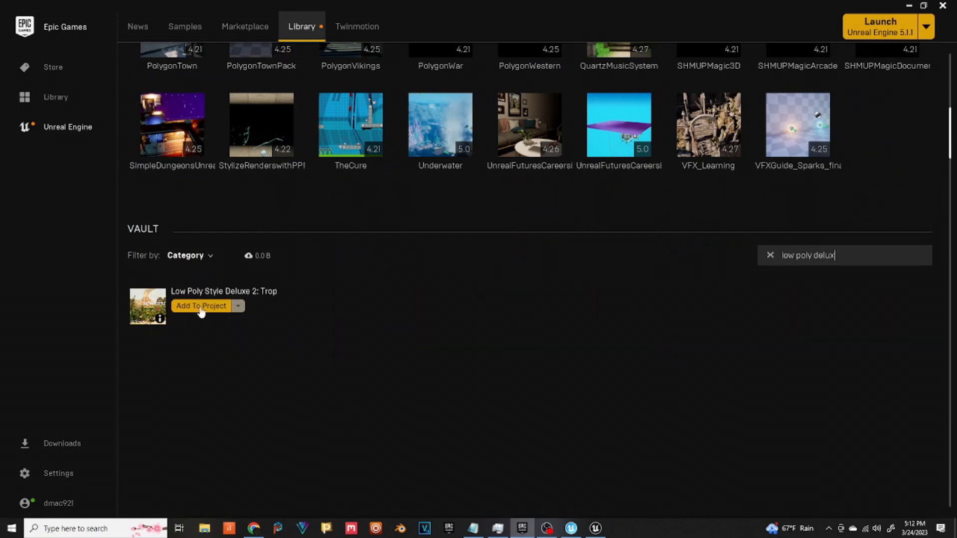
Step: Add Low Poly Style Deluxe 2 to the CreativeTutorial project, listing all projects and selecting version 4.27 of the asset
click(202, 307)
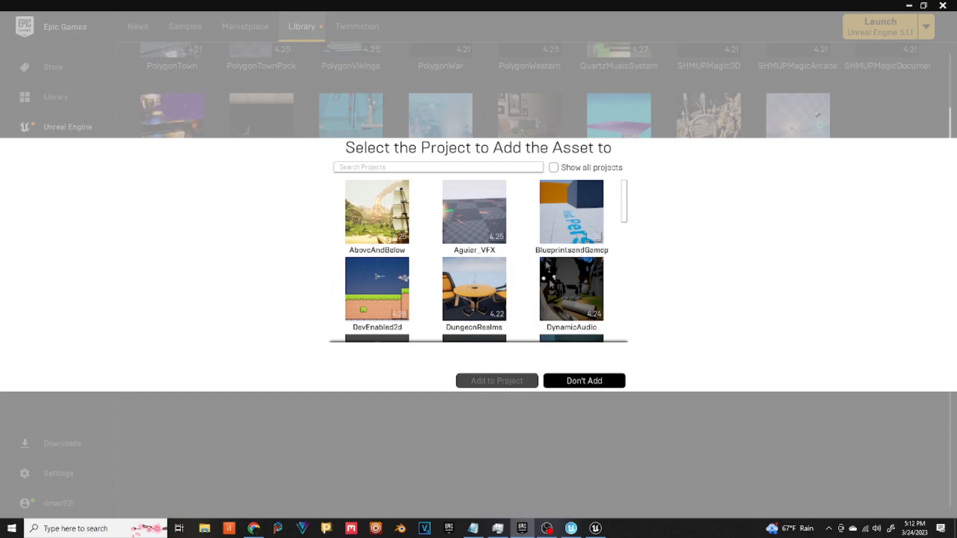
click(553, 167)
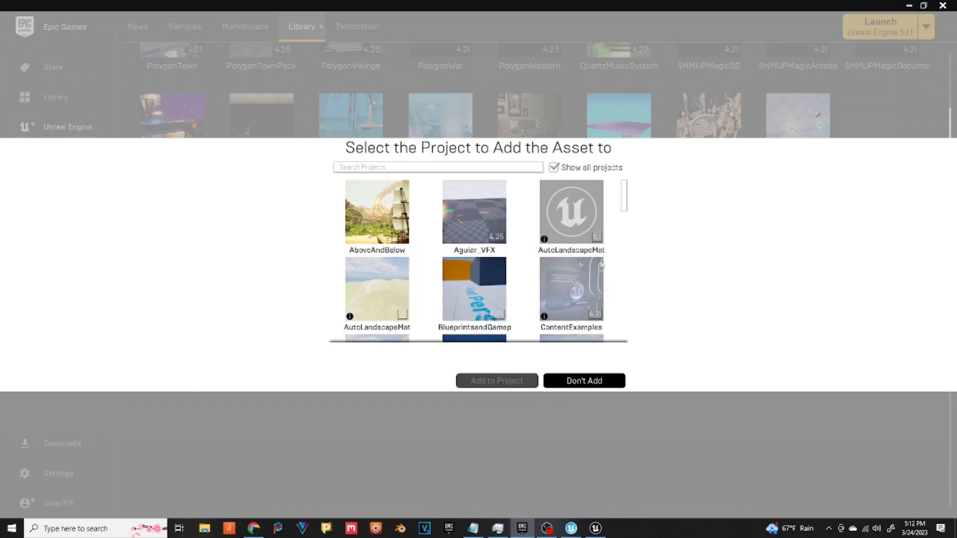
mouse_move(626, 200)
mouse_down()
mouse_move(626, 212)
mouse_move(626, 204)
mouse_up()
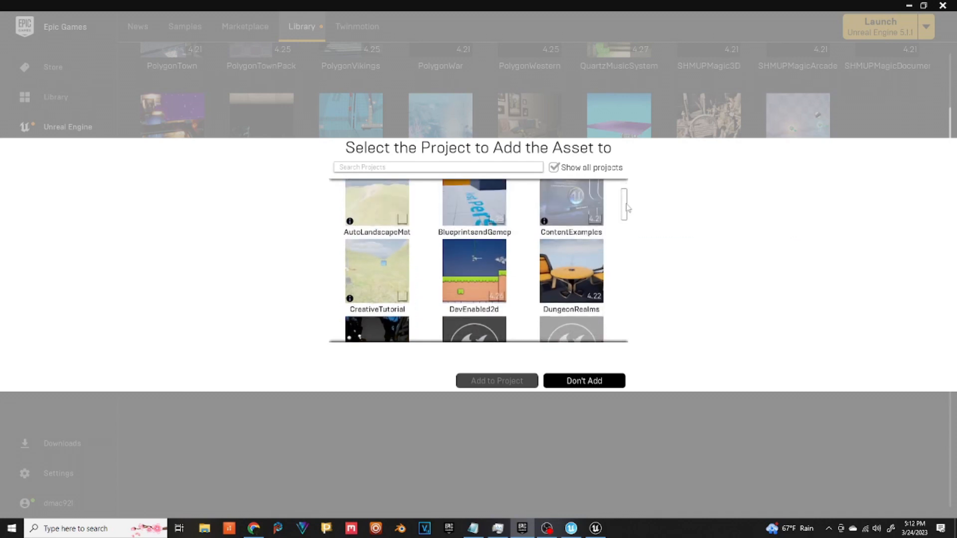
click(394, 284)
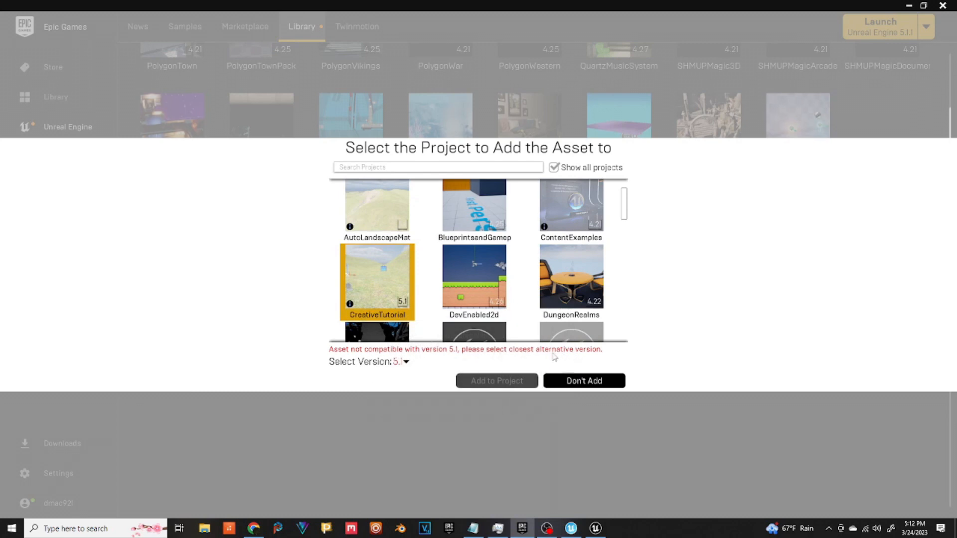
click(406, 363)
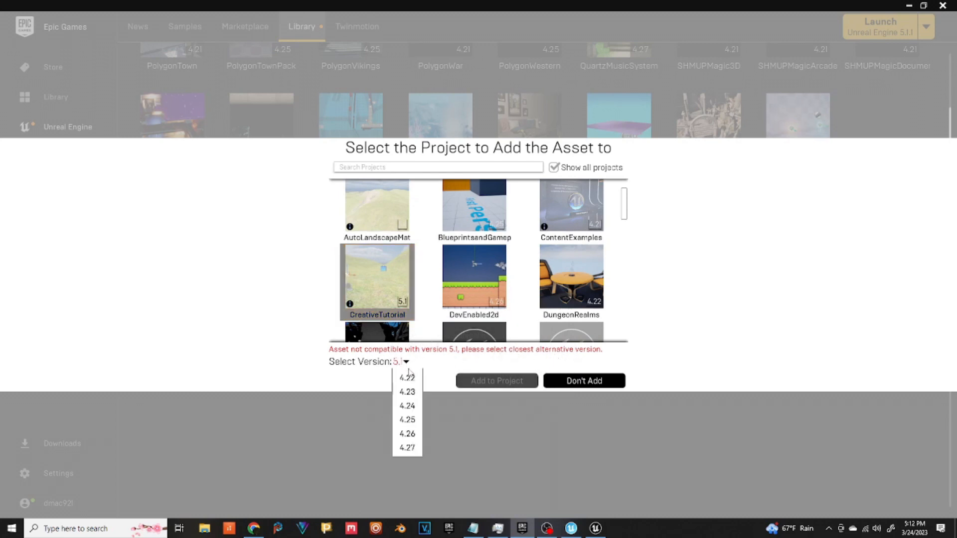
click(407, 448)
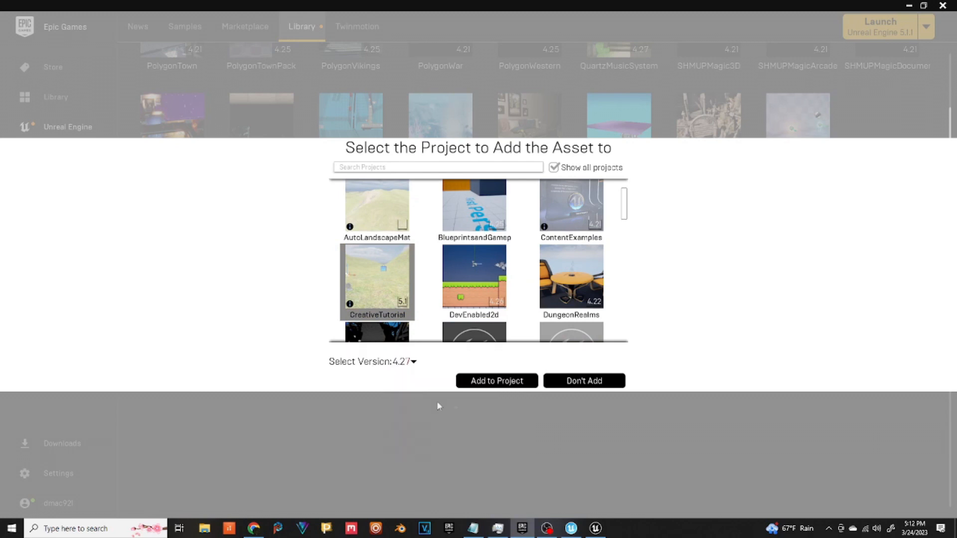
click(513, 387)
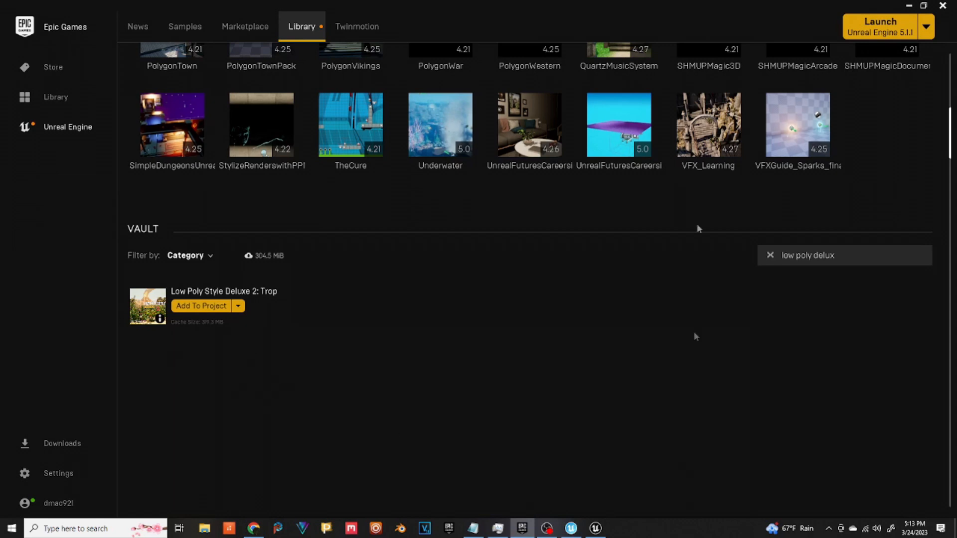
Step: Switch to the CreativeTutorial project in Unreal Editor and open its LPSDeluxe2TropicalEnvironment content folder
click(344, 29)
click(302, 30)
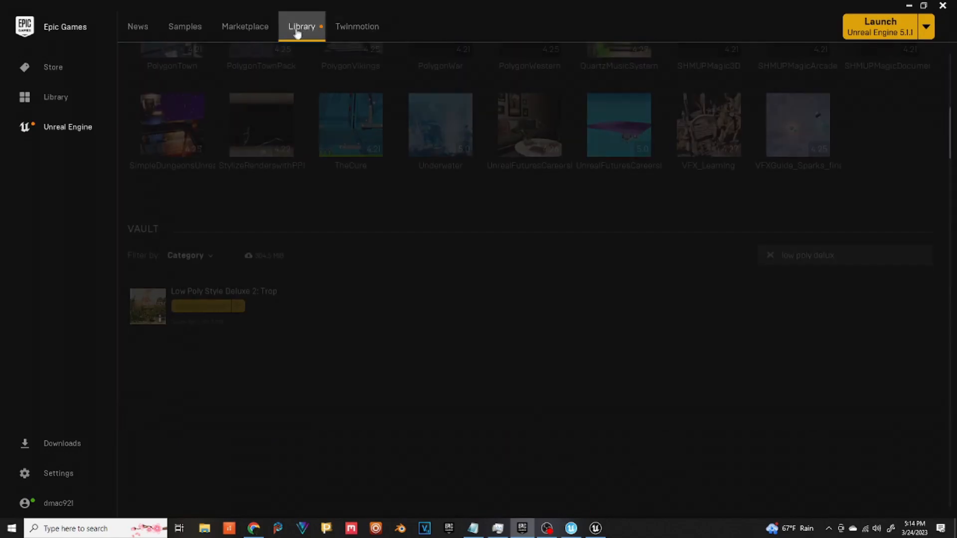
click(595, 529)
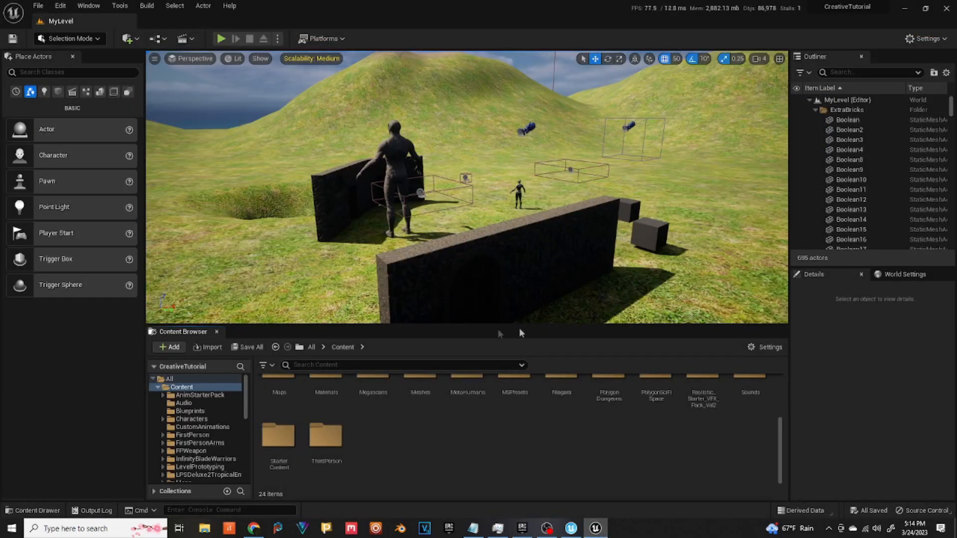
scroll(442, 471, up, 3)
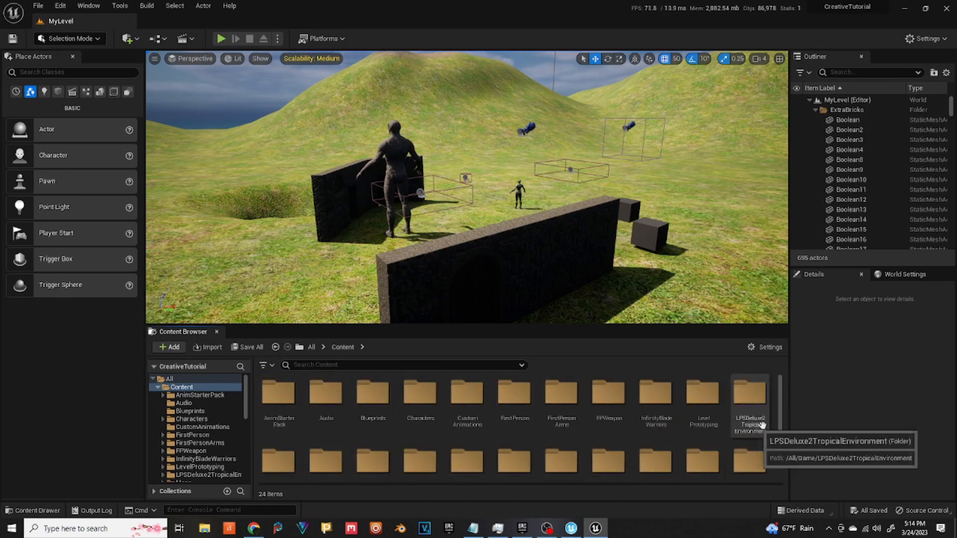
double_click(752, 394)
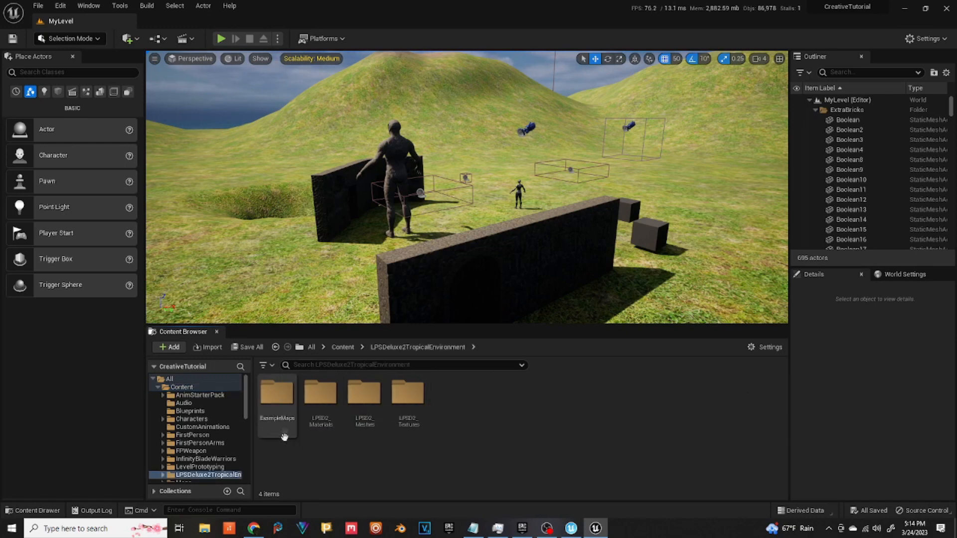
Step: Start migrating the LPSD2_Materials, LPSD2_Meshes and LPSD2_Textures folders, reviewing and accepting the complete list of assets
click(365, 403)
click(321, 396)
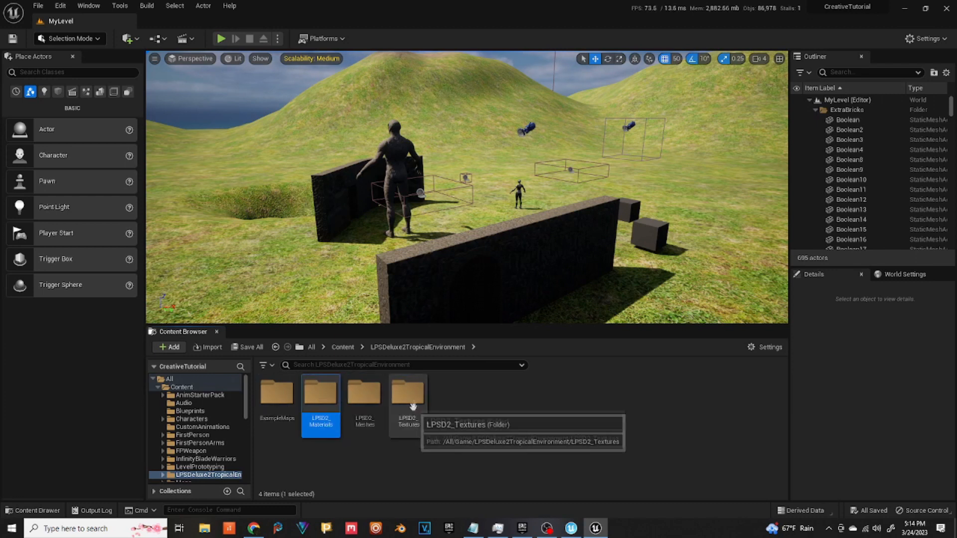
ctrl+click(365, 399)
ctrl+click(410, 401)
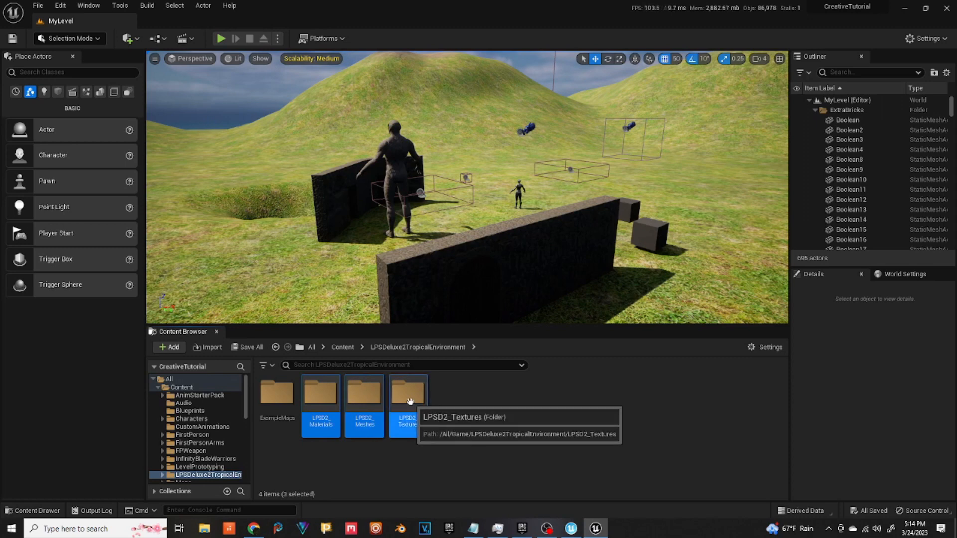
right_click(383, 403)
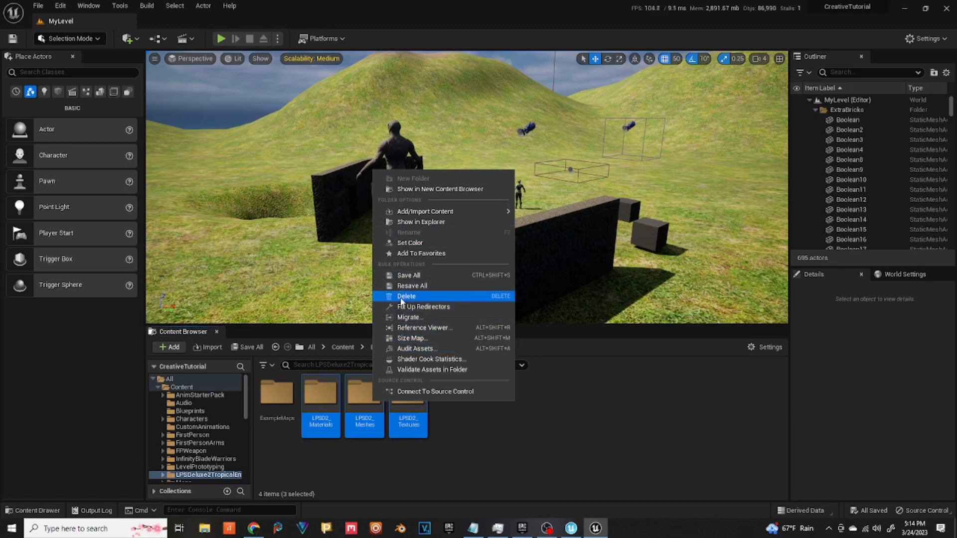
click(401, 317)
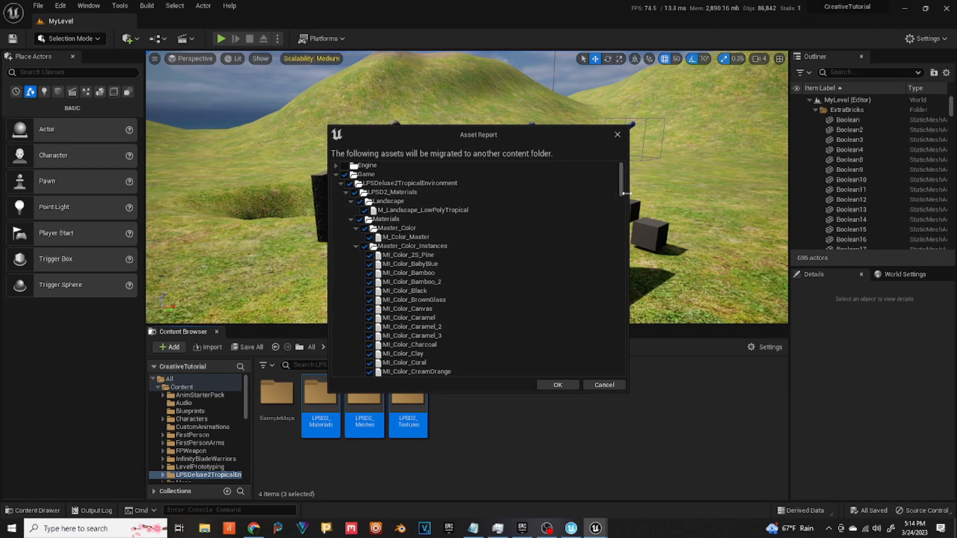
drag(623, 187, 599, 384)
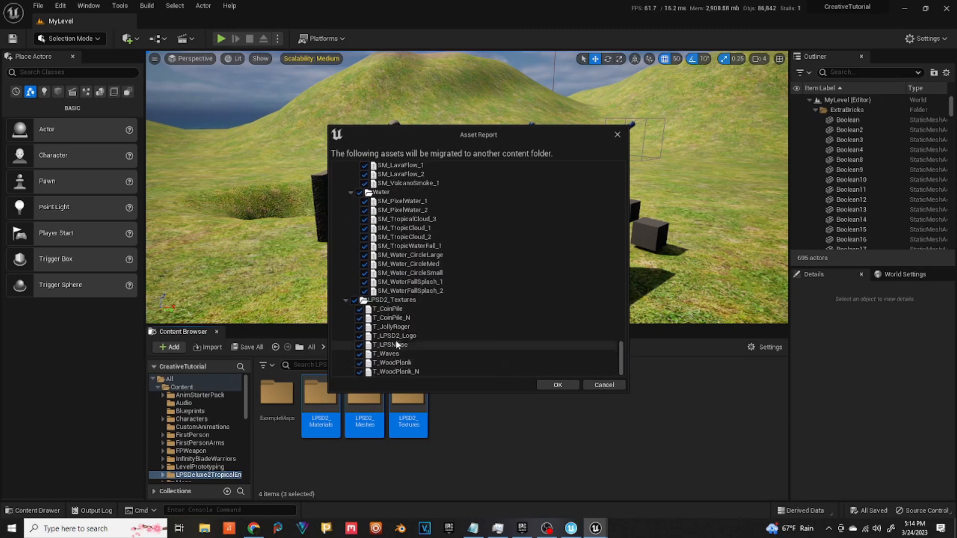
click(560, 384)
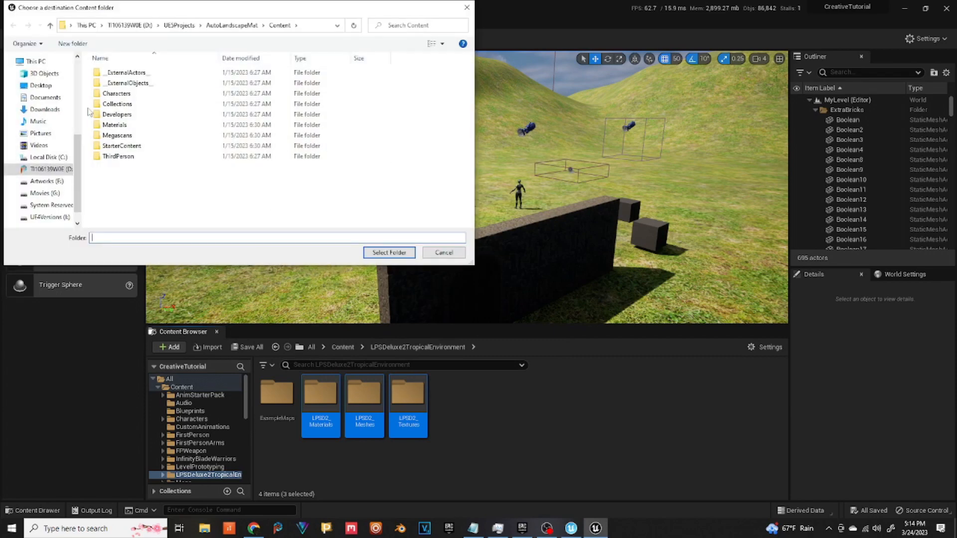
Step: Set the migration destination to the Content folder under Documents, Fortnite Projects, Underworld, Plugins, Underworld
click(44, 97)
scroll(179, 121, down, 3)
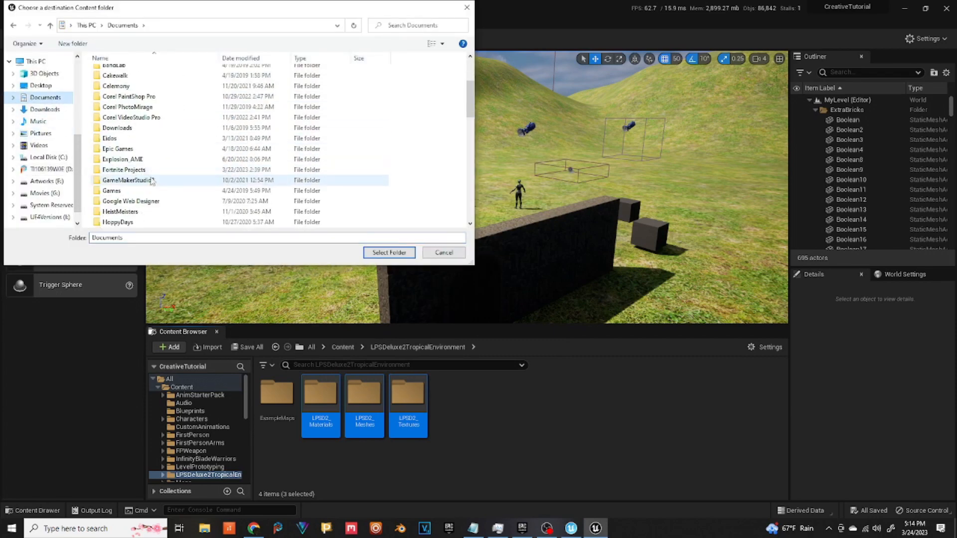
double_click(145, 173)
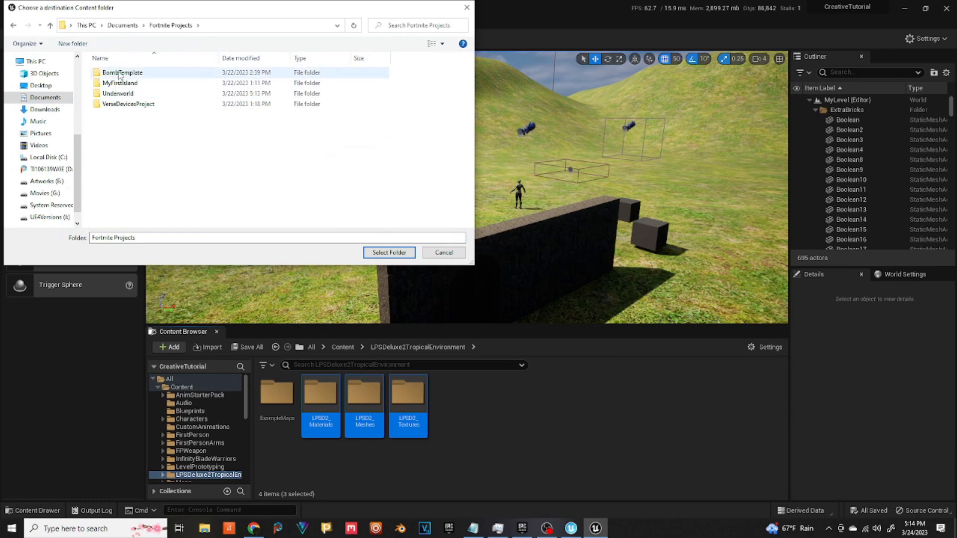
double_click(116, 94)
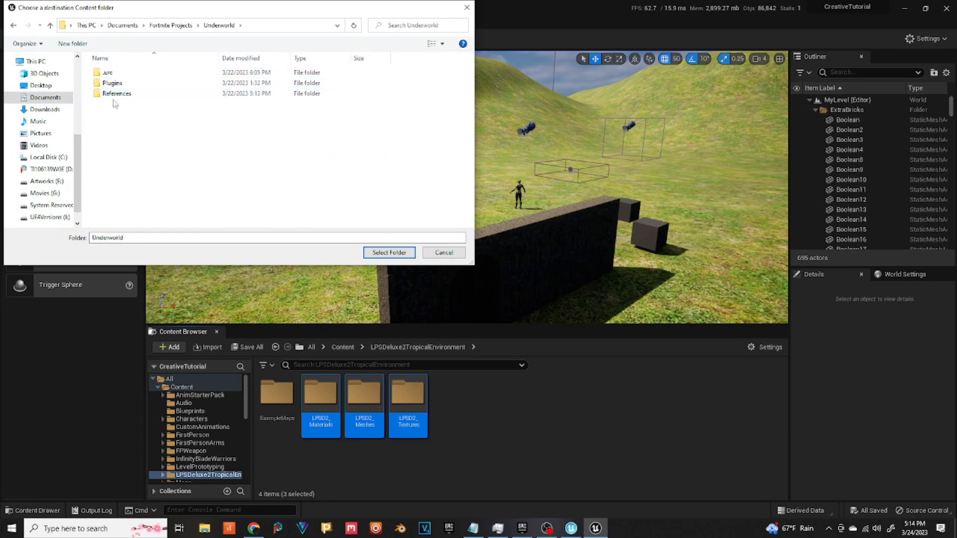
double_click(111, 84)
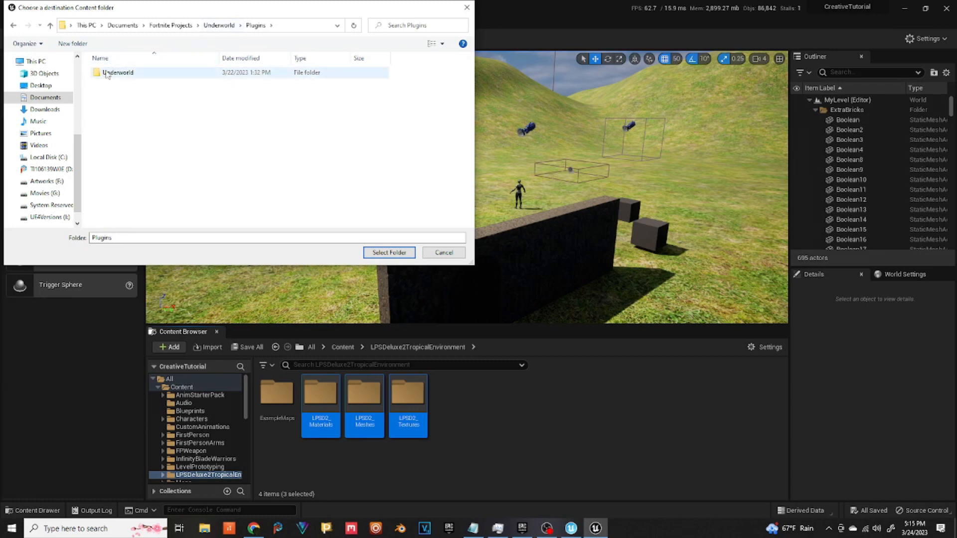
double_click(105, 78)
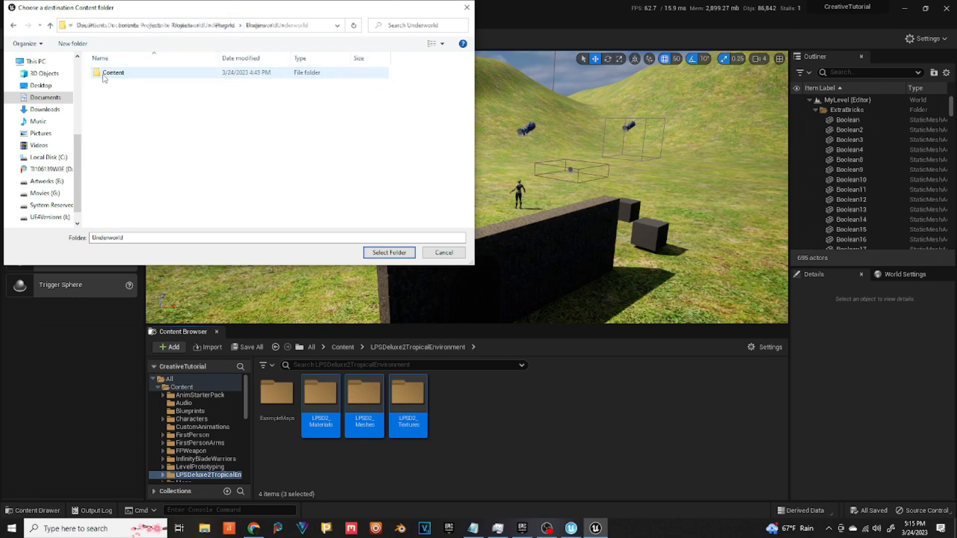
double_click(106, 74)
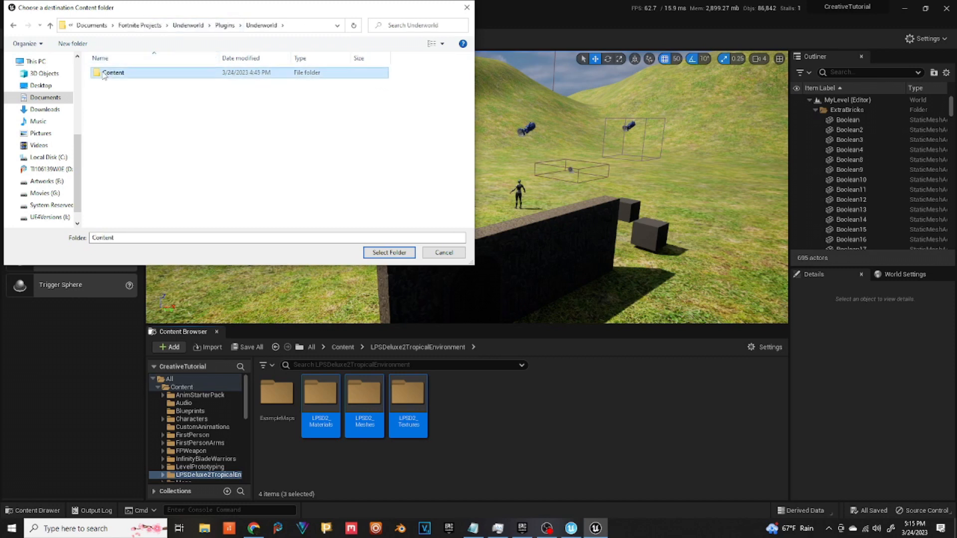
click(376, 253)
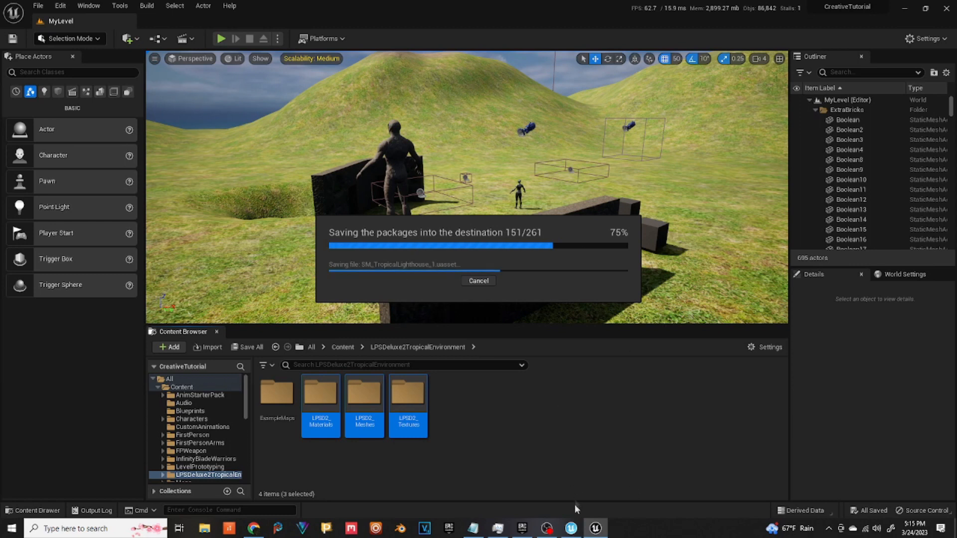
Step: Switch to the Underworld project in UEFN and back to Unreal Editor to check the migration's progress
mouse_move(572, 531)
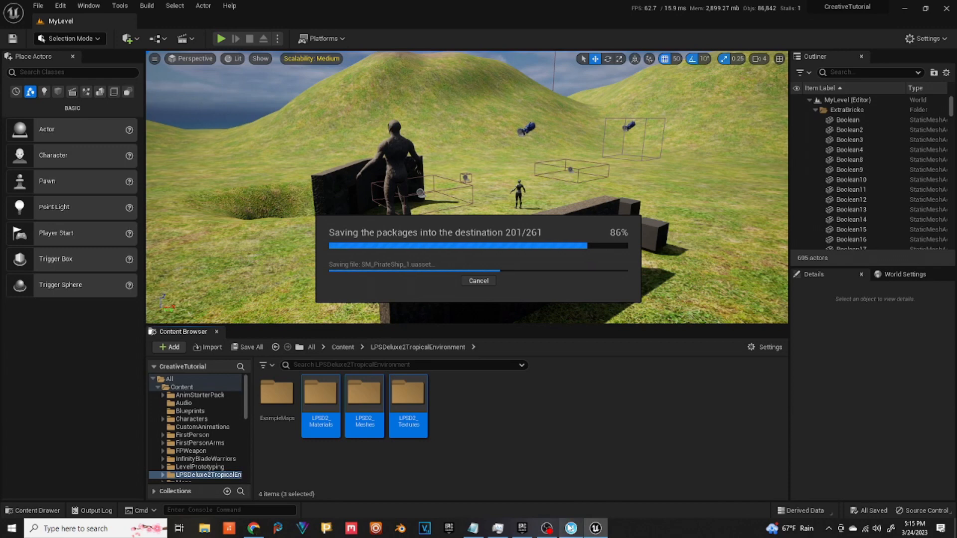
click(571, 529)
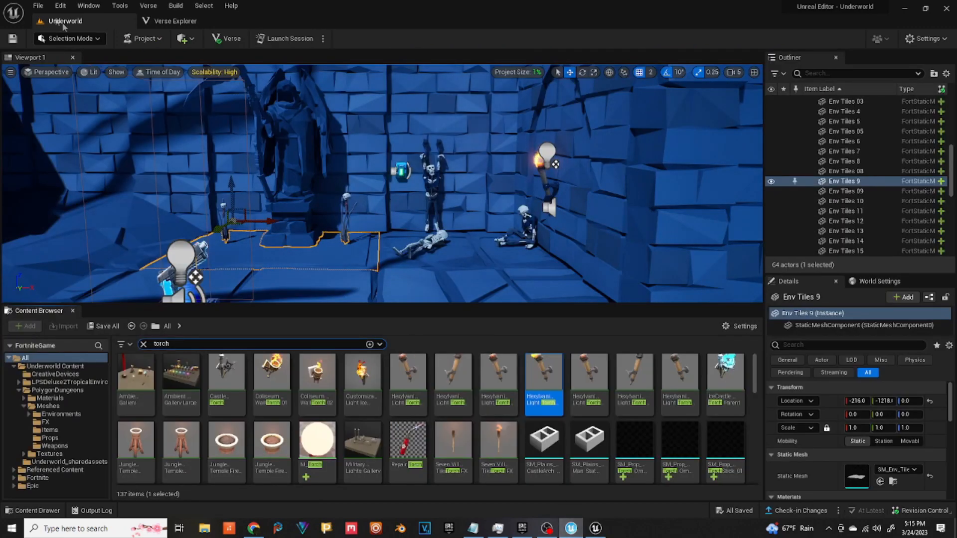
click(39, 6)
click(64, 107)
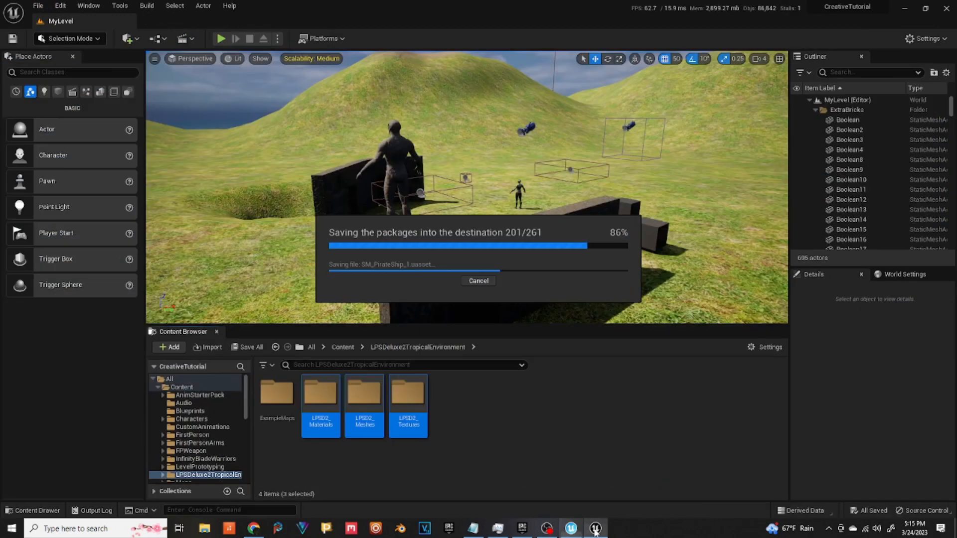
click(596, 528)
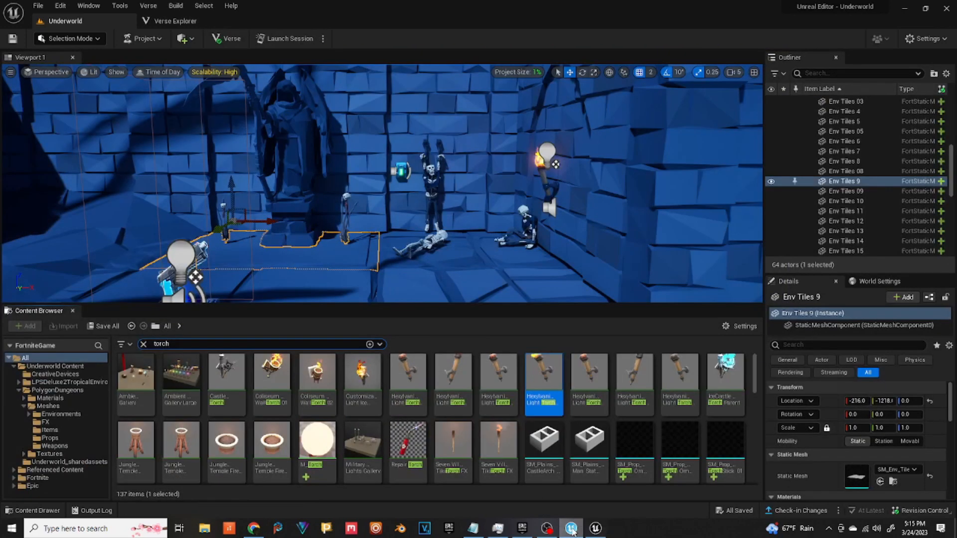
Step: In UEFN, clear the torch search and show the migrated Pirate meshes under Underworld Content, LPSDeluxe2TropicalEnvironment, LPSD2_Meshes, rechecking the migration's progress
click(544, 379)
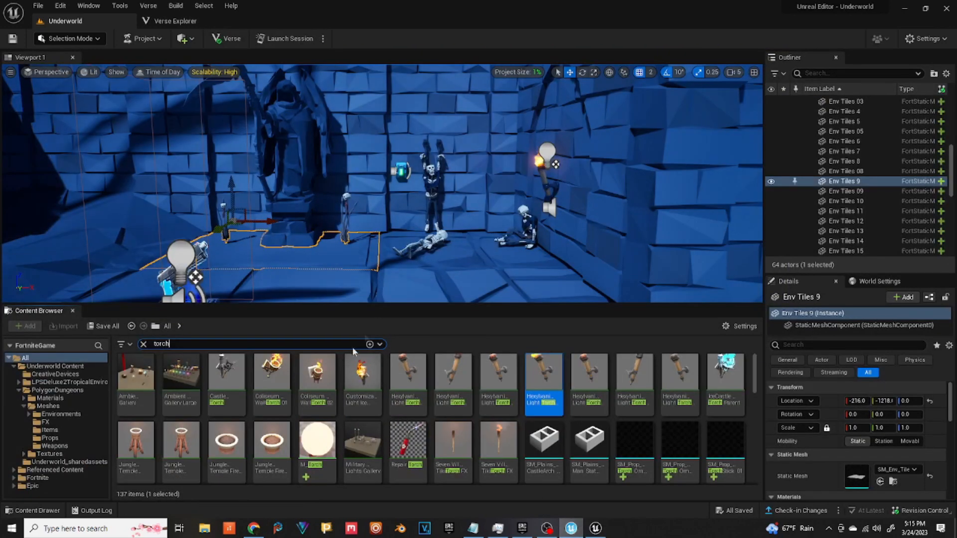
click(143, 344)
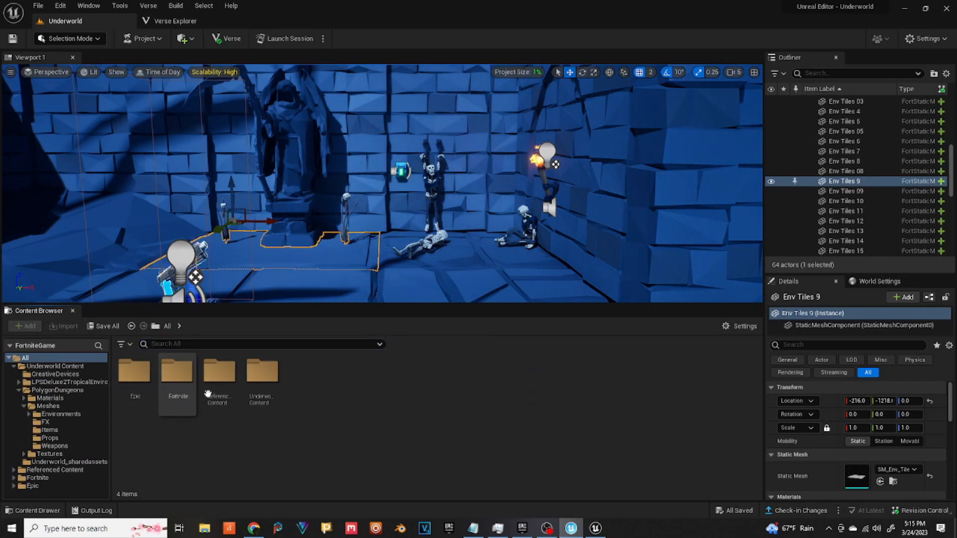
click(257, 382)
double_click(257, 382)
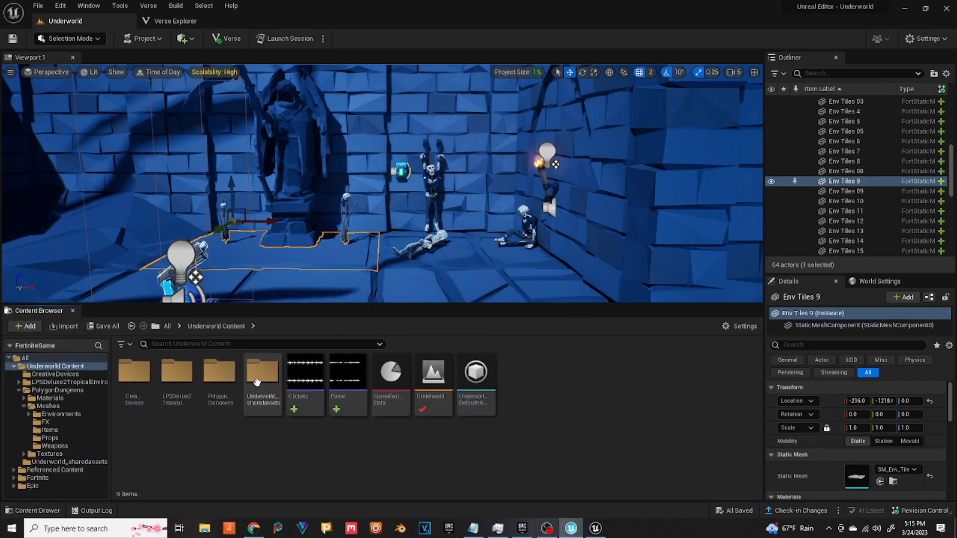
double_click(175, 373)
double_click(176, 374)
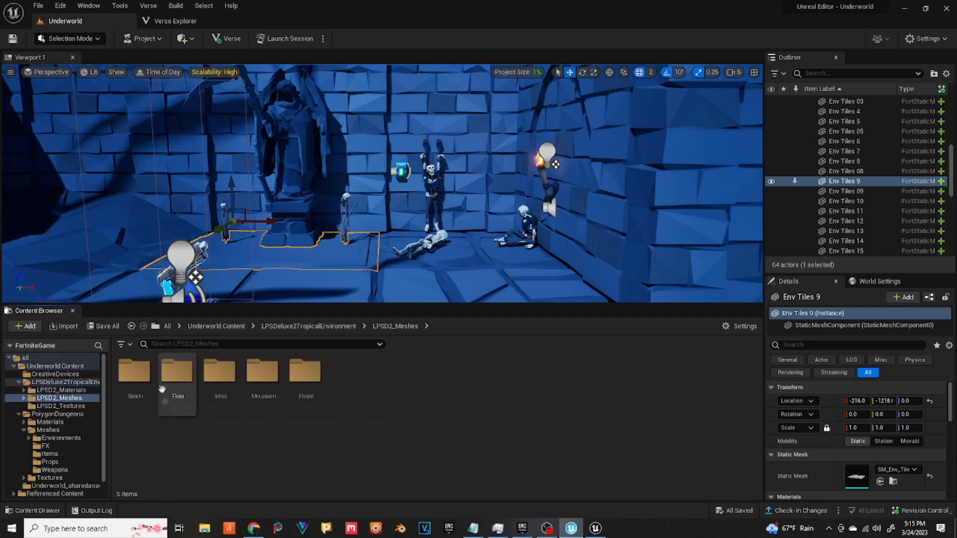
click(310, 377)
double_click(310, 378)
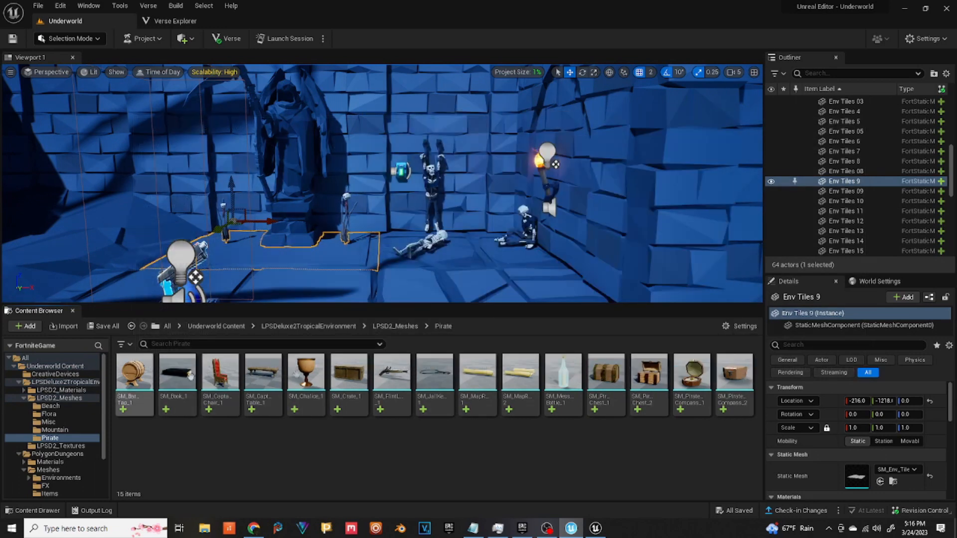
click(595, 530)
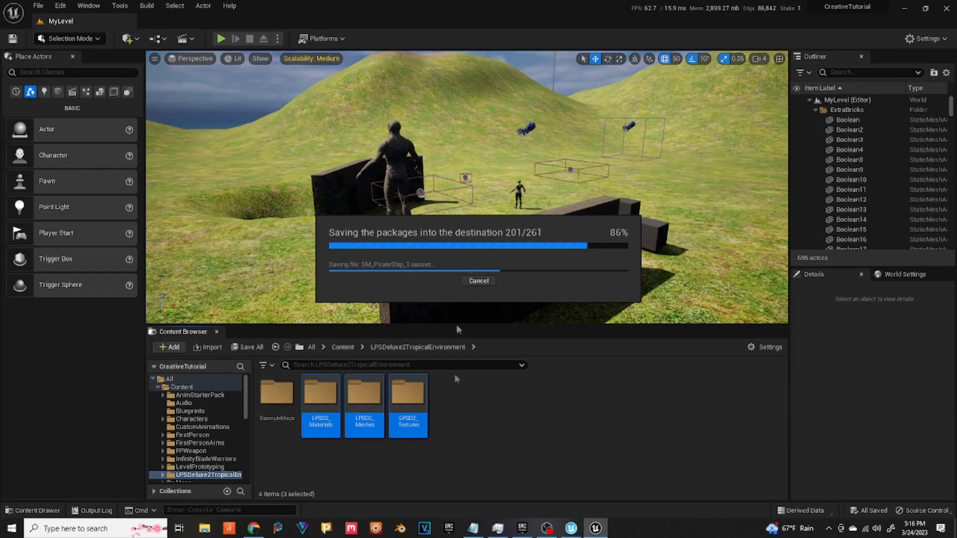
click(571, 530)
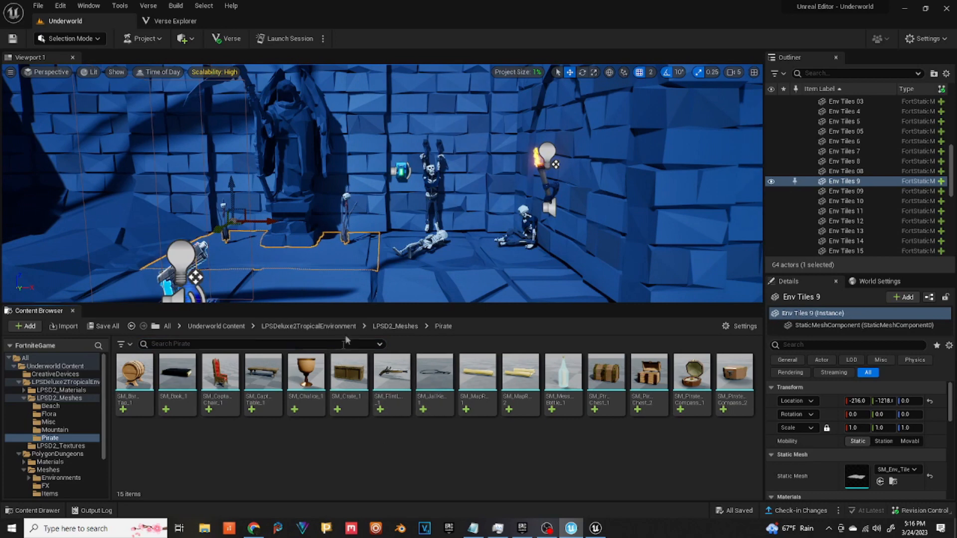
Step: Look through the migrated Beach meshes under LPSD2_Meshes and reopen the Pirate folder
click(396, 327)
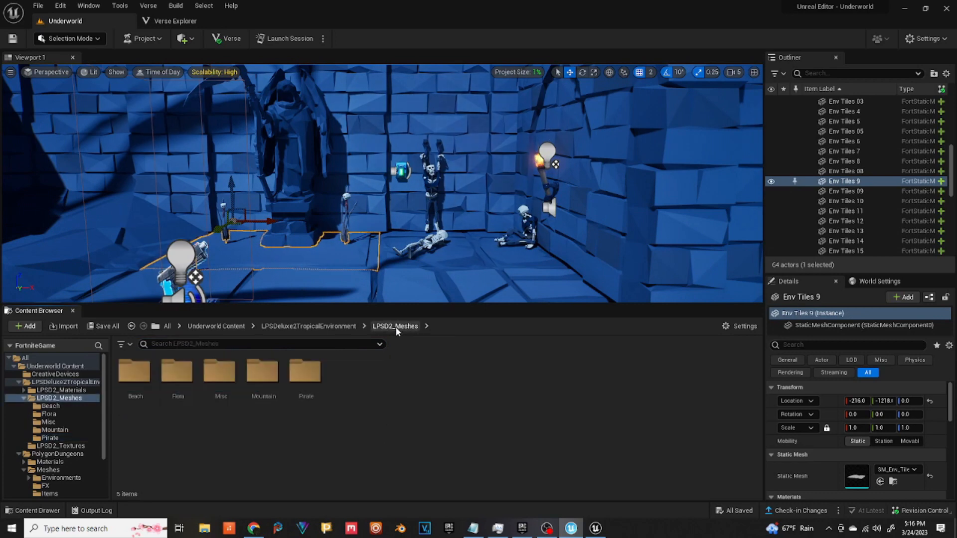
double_click(137, 381)
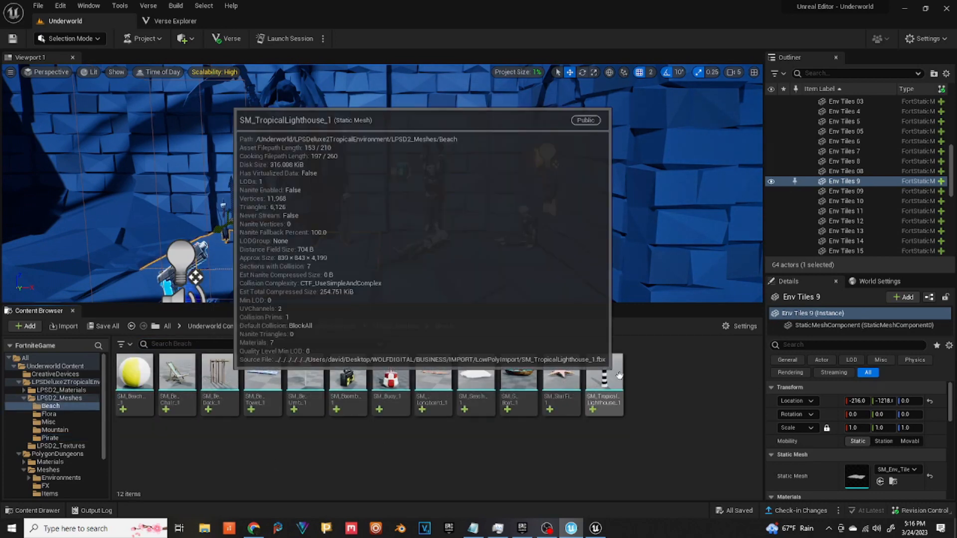
click(395, 326)
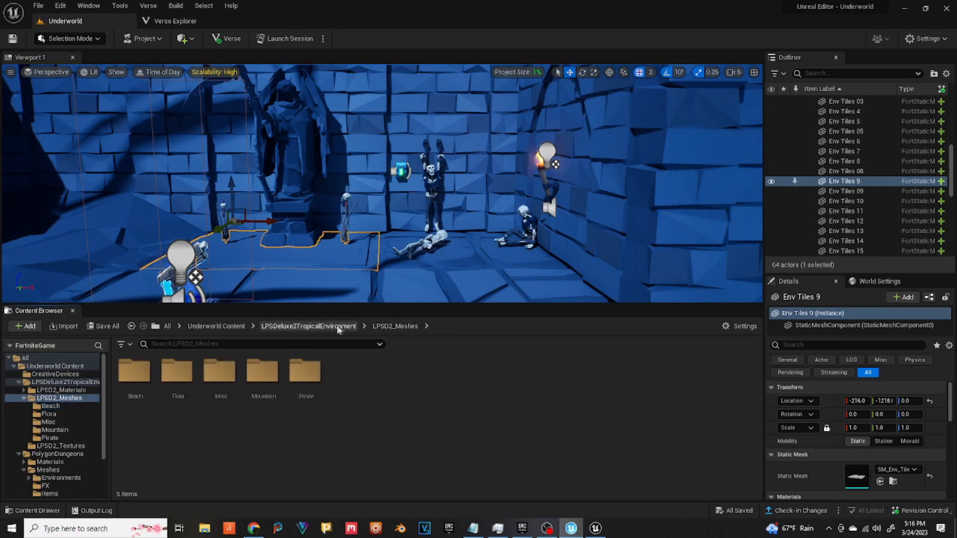
click(305, 374)
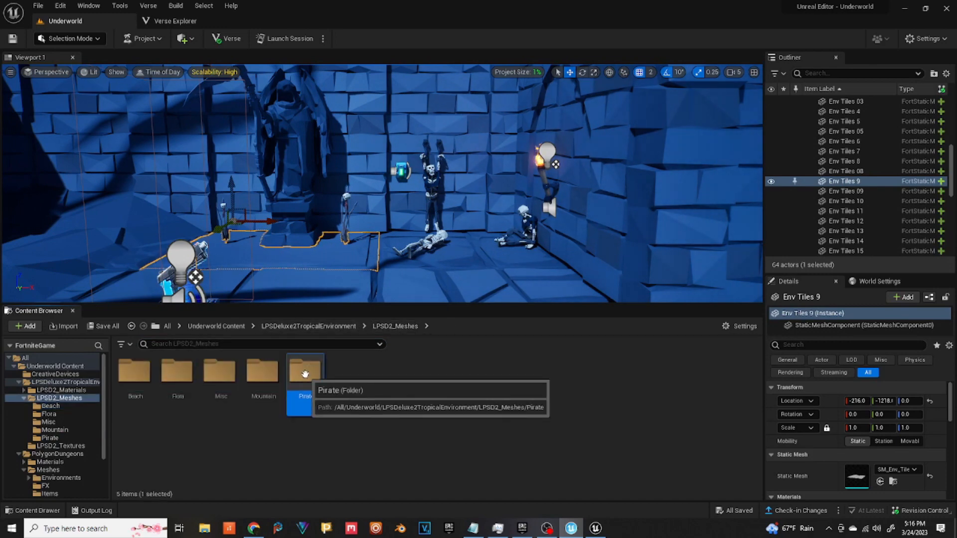
double_click(312, 383)
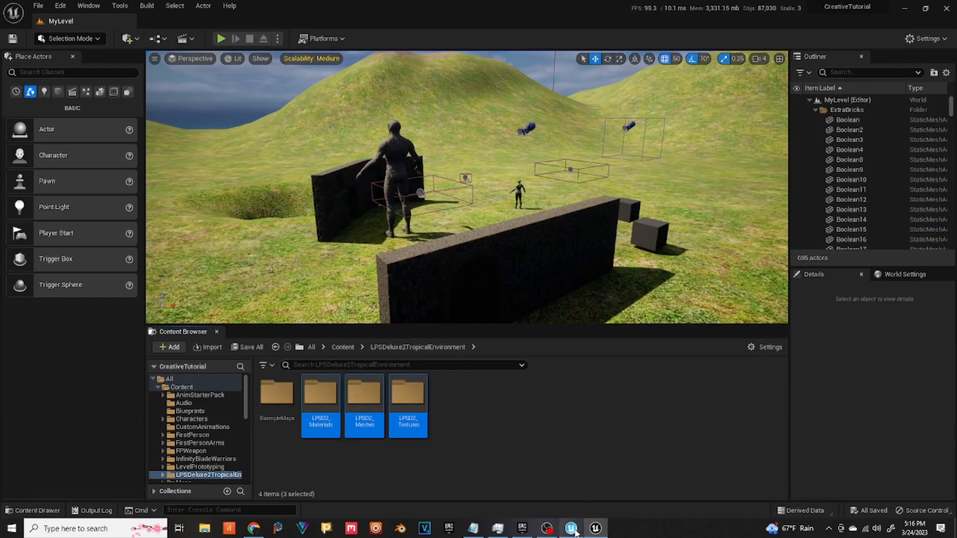
Step: Clear the folder selection in the CreativeTutorial project and switch back to the Underworld project in UEFN
mouse_move(575, 532)
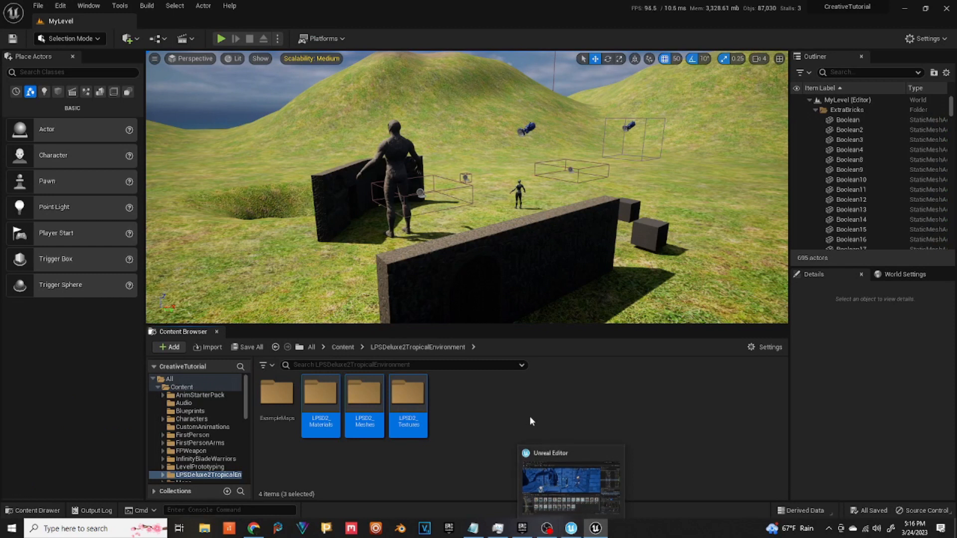
click(614, 426)
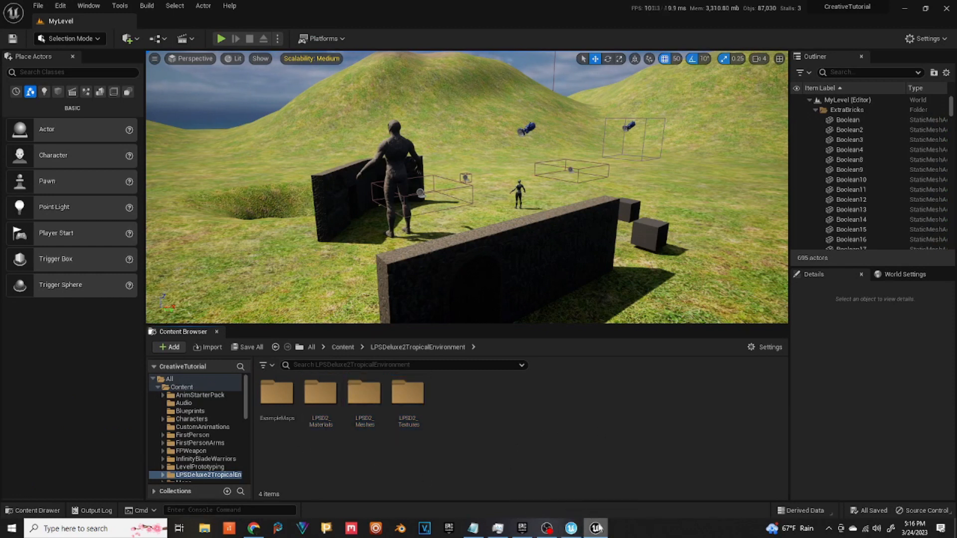
click(571, 528)
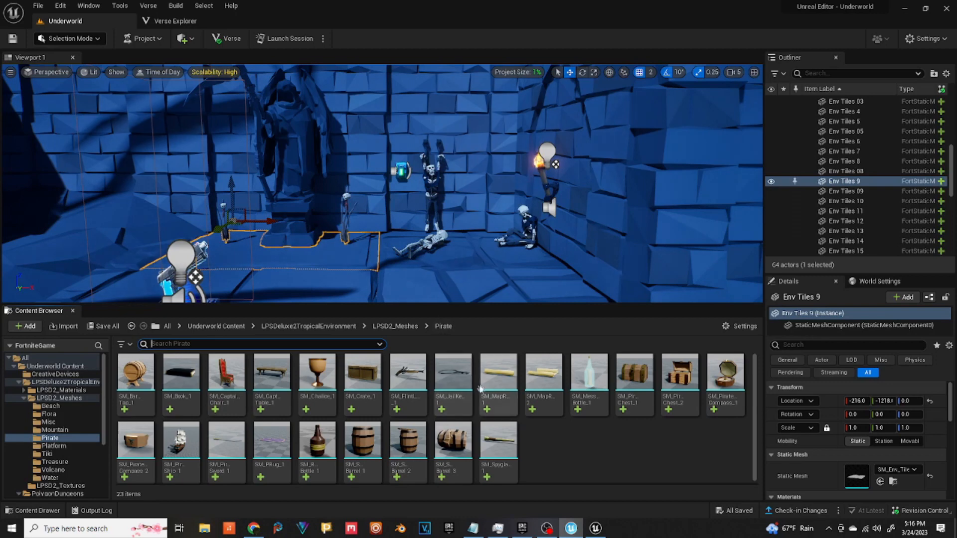
Step: Place the SM_ShipBarrel_1 mesh in the dungeon and move it down to the floor near the sitting skeleton by the torch wall
mouse_move(364, 442)
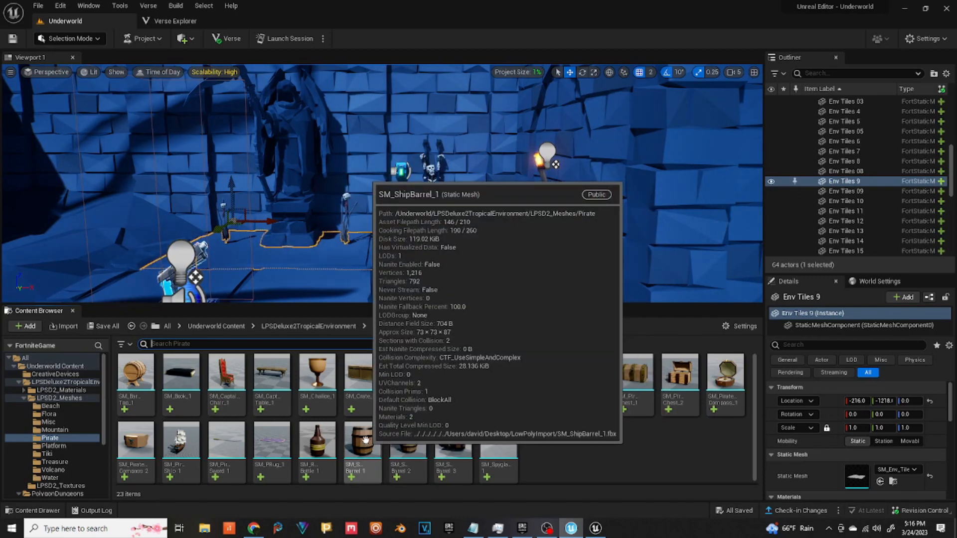
drag(365, 440, 508, 242)
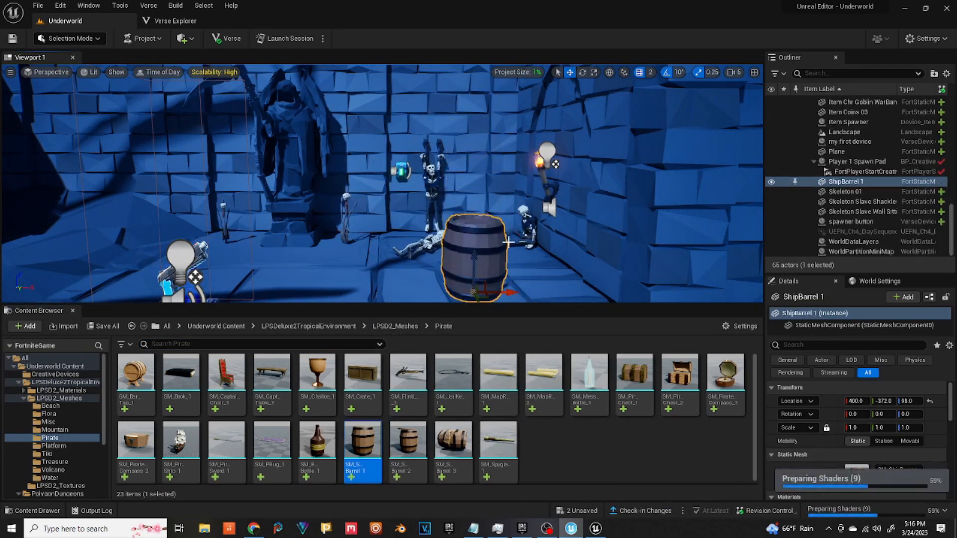
right_drag(509, 242, 497, 259)
drag(519, 240, 496, 191)
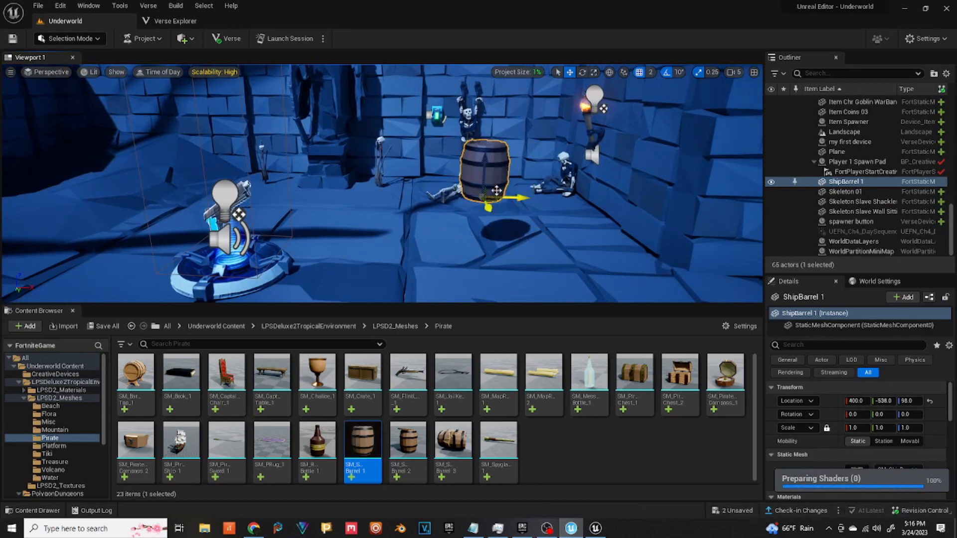
drag(484, 152, 480, 207)
drag(518, 244, 631, 248)
Step: Review the ship barrel's assigned materials and nudge the barrel down slightly onto the floor
scroll(837, 481, down, 3)
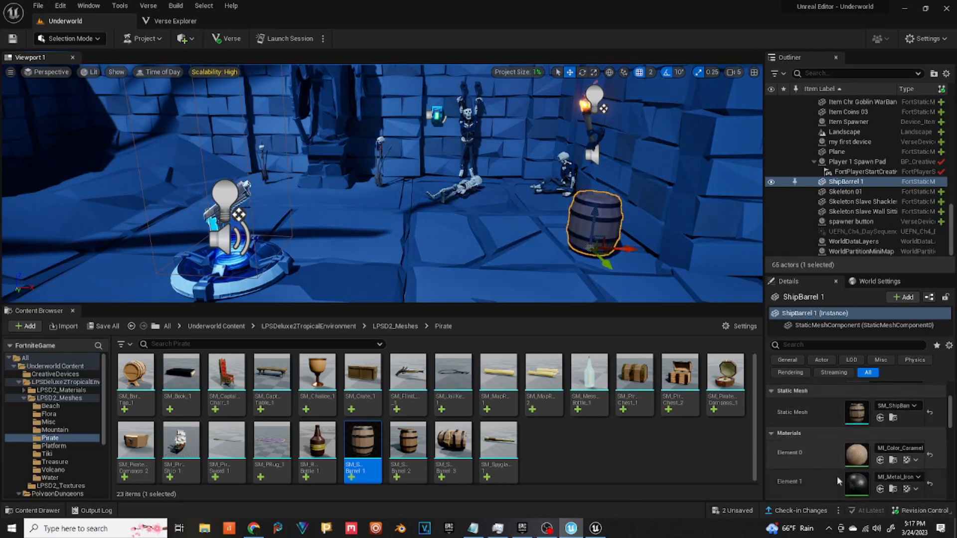
scroll(848, 473, up, 3)
scroll(865, 455, down, 3)
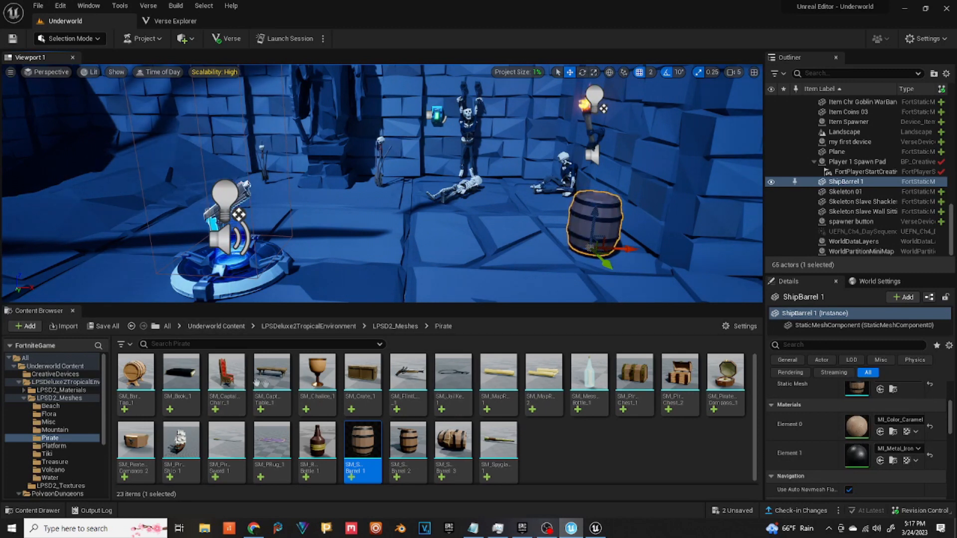
drag(595, 218, 595, 223)
right_drag(471, 225, 491, 240)
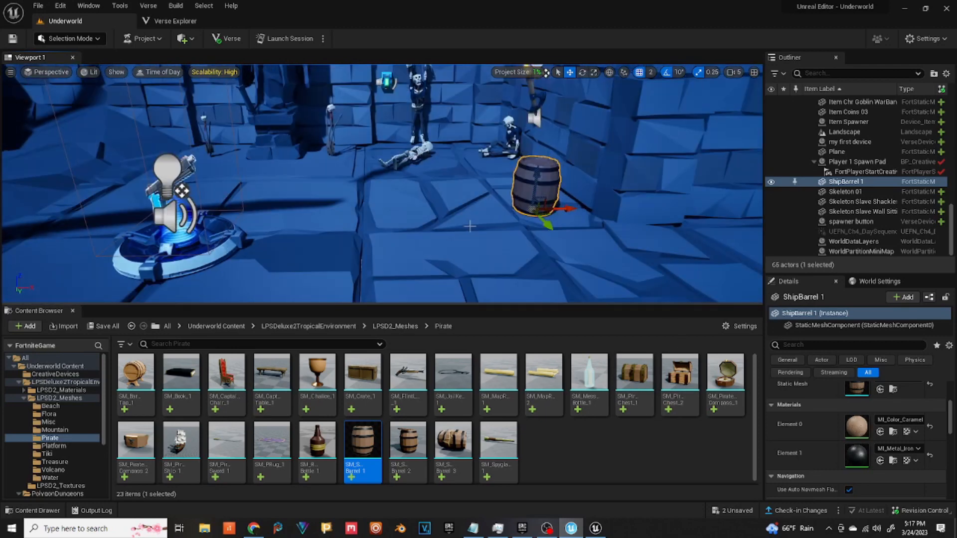
Step: Place the SM_PirateShip_1 mesh in the dungeon and scale it down uniformly to 0.25
drag(181, 444, 305, 202)
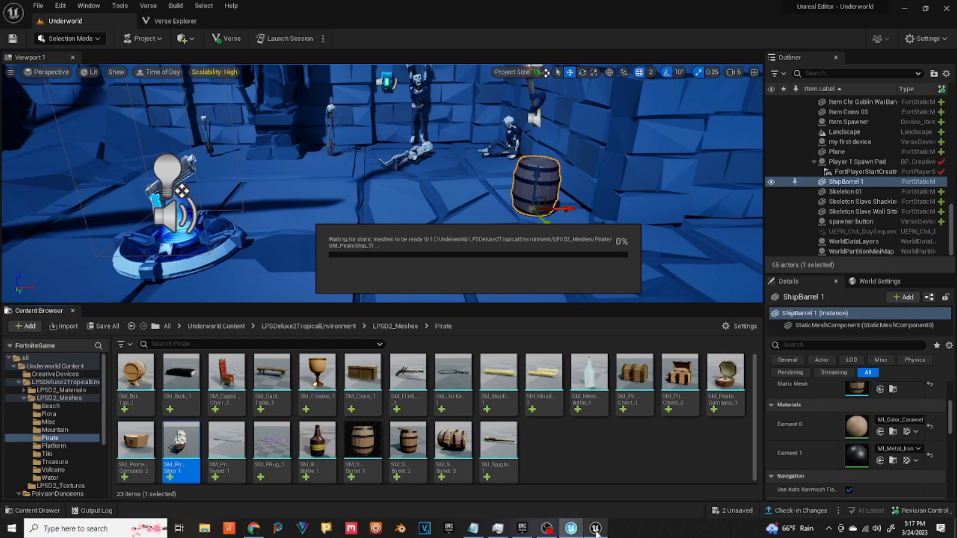
mouse_move(570, 523)
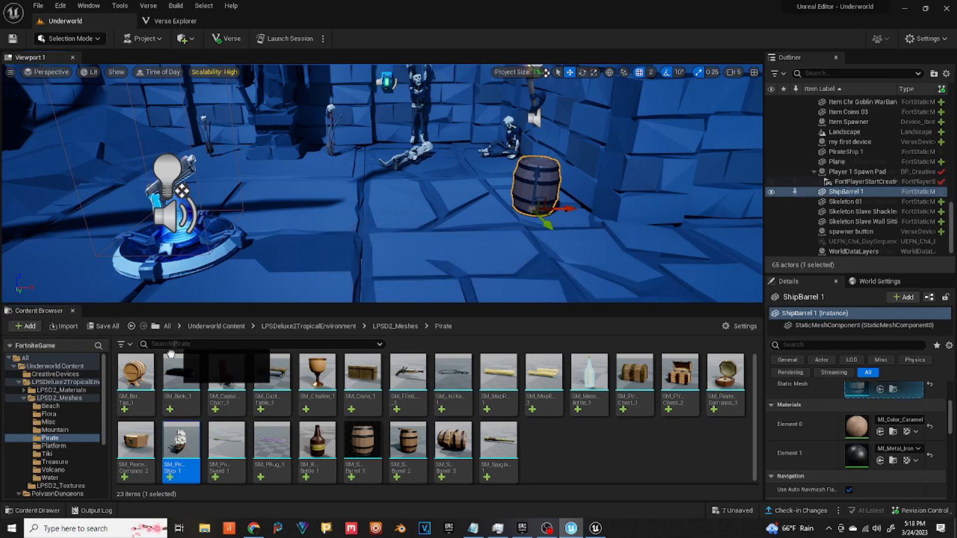
drag(395, 253, 395, 253)
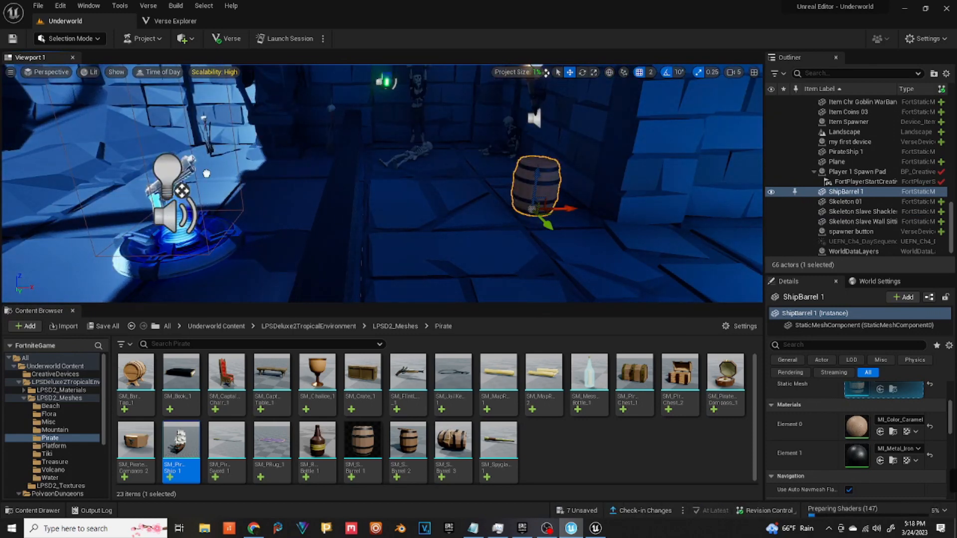
drag(348, 214, 340, 192)
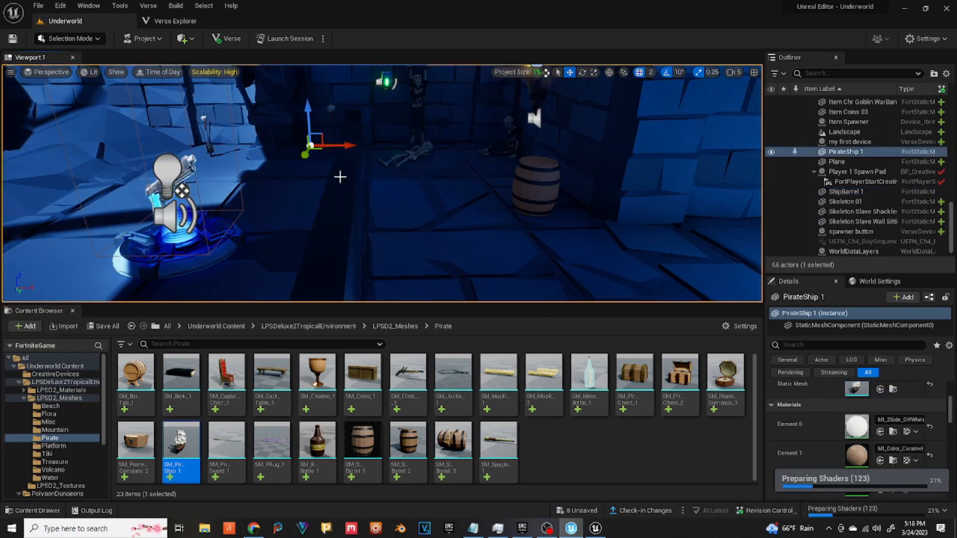
key(e)
key(r)
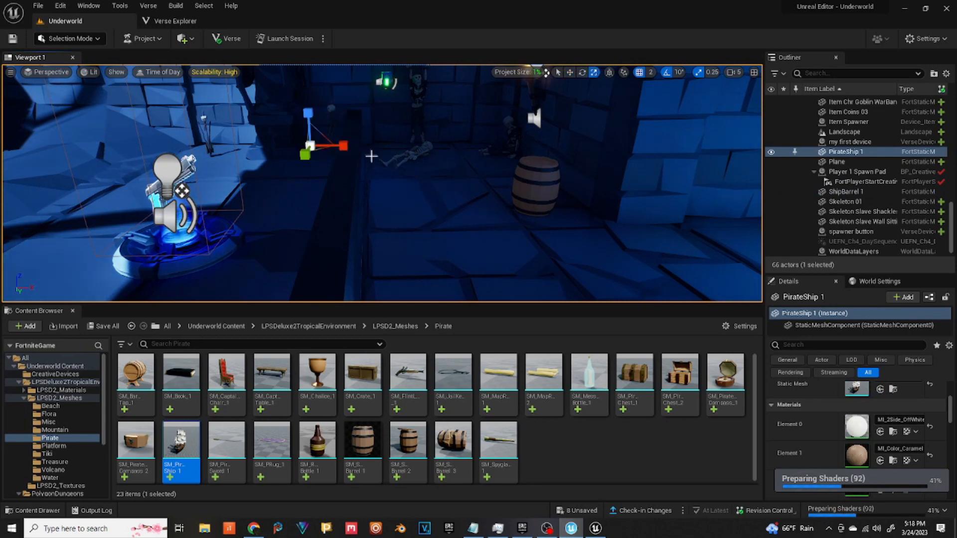
drag(310, 146, 299, 154)
Step: Unlock the pirate ship's scale ratio and set its X, Y and Z scale to 0.1
drag(952, 406, 952, 389)
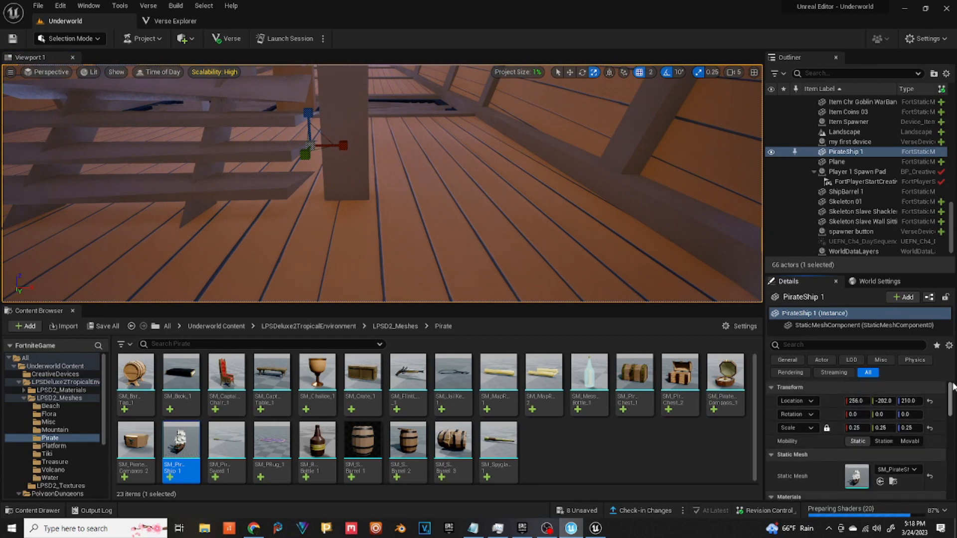
click(855, 427)
key(BackSpace)
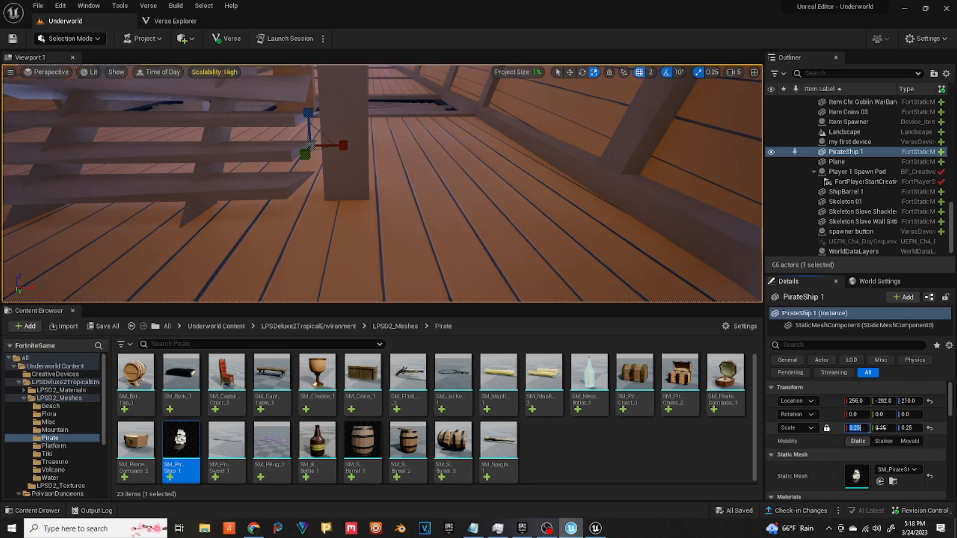
click(855, 428)
click(827, 428)
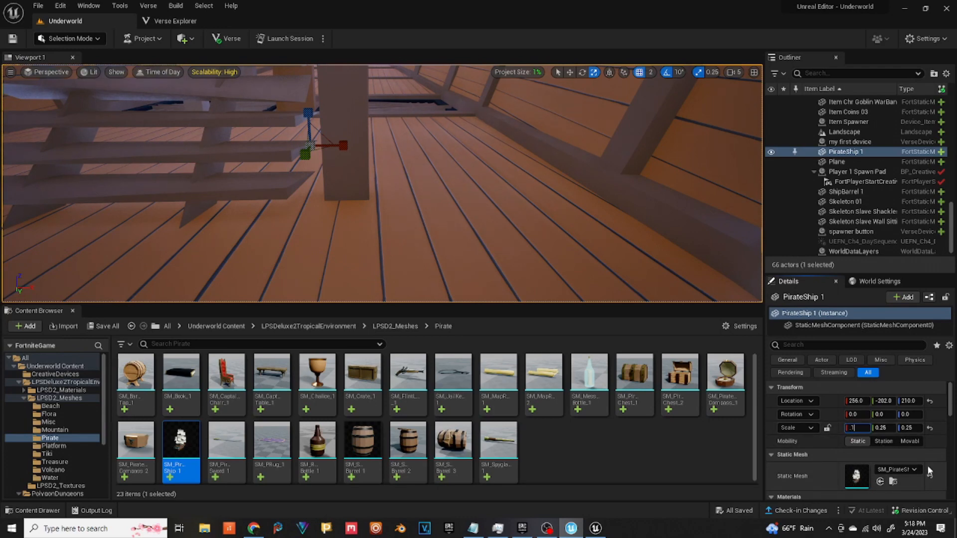
text(0.1)
key(Tab)
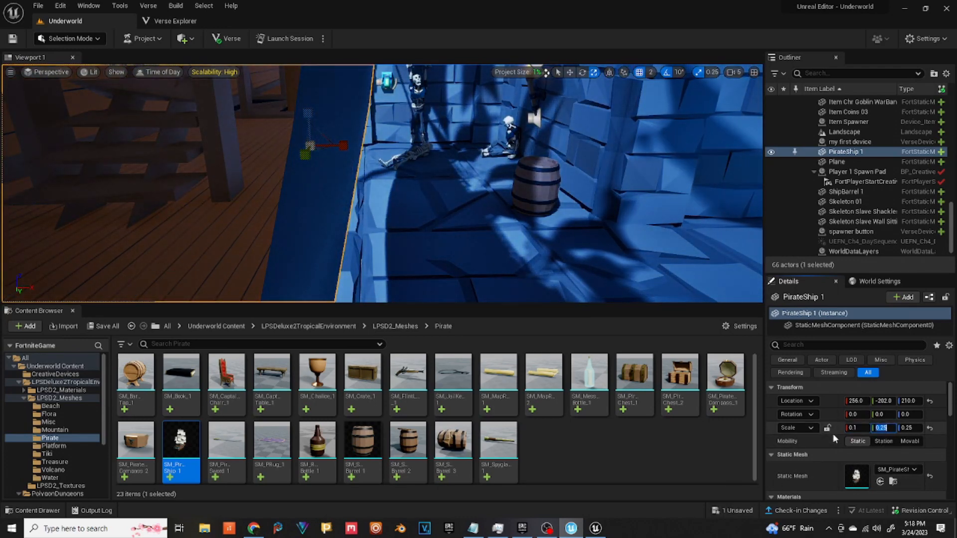
text(0.1)
key(Tab)
text(.)
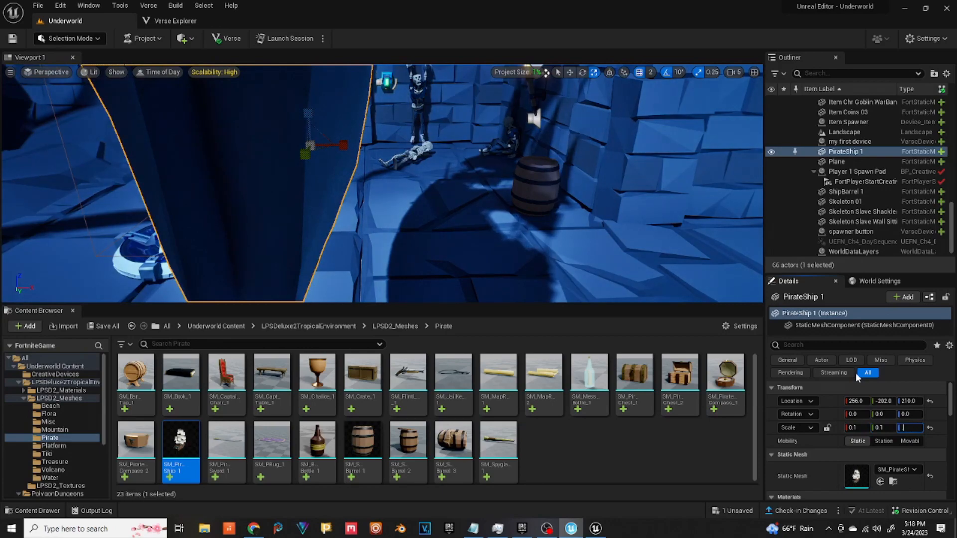
text(1)
key(Return)
Step: Reselect the pirate ship, move it along X to 52, and delete it from the level
mouse_move(433, 217)
right_down()
mouse_move(332, 182)
mouse_move(518, 211)
mouse_move(524, 205)
mouse_move(459, 214)
mouse_move(454, 205)
mouse_move(523, 214)
mouse_move(448, 220)
right_up()
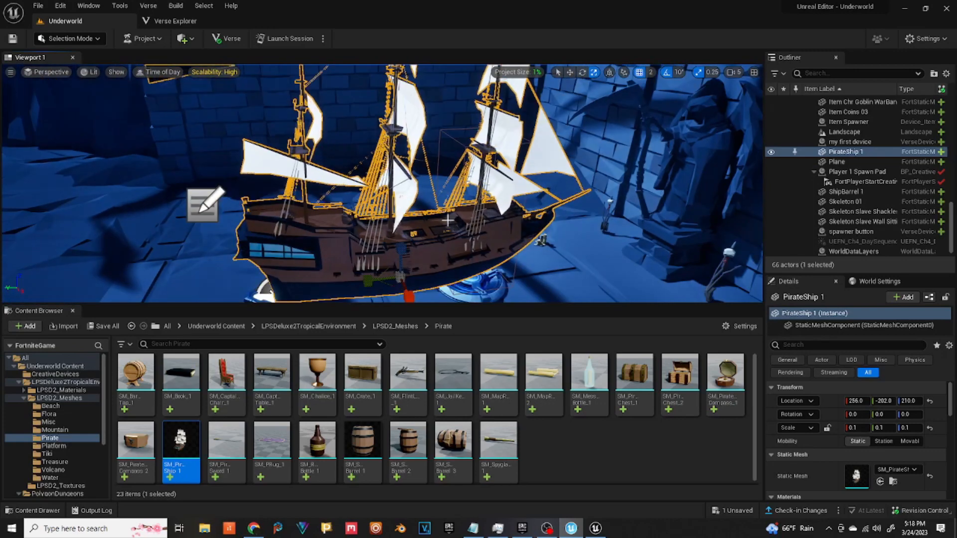
click(342, 113)
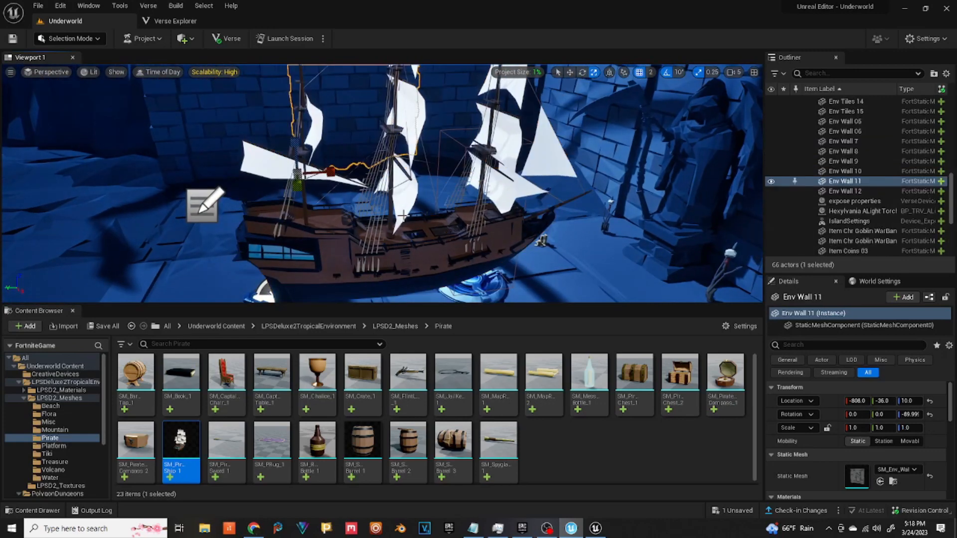
click(341, 274)
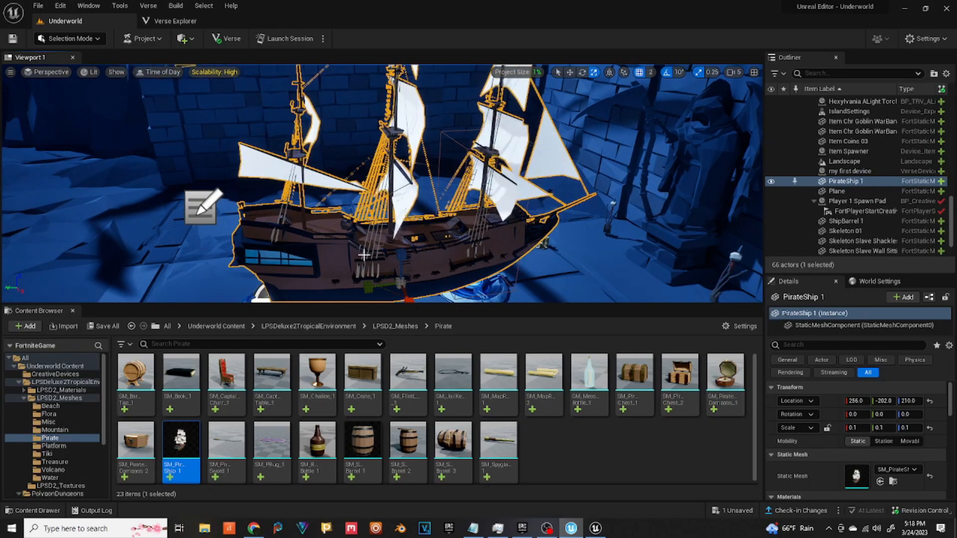
right_drag(364, 254, 376, 269)
key(w)
drag(394, 274, 355, 192)
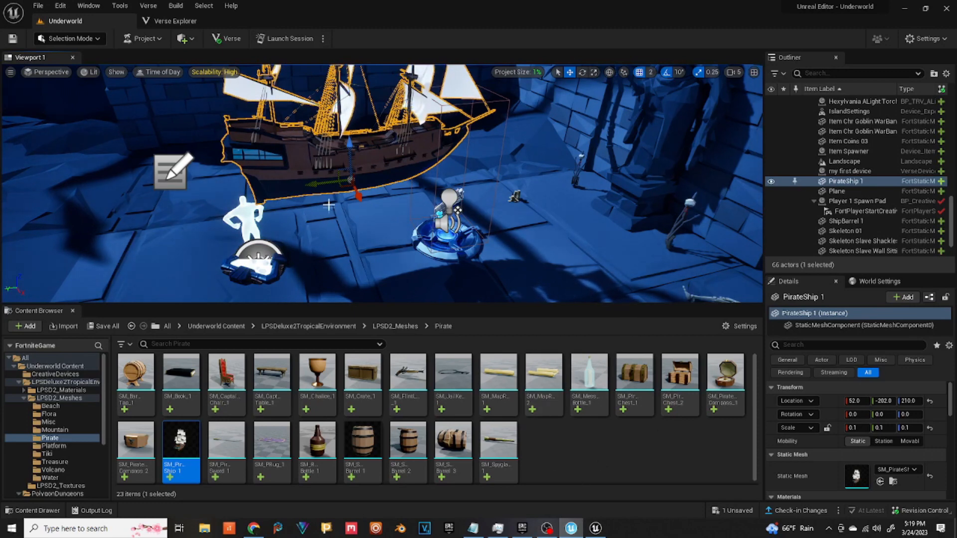
key(Delete)
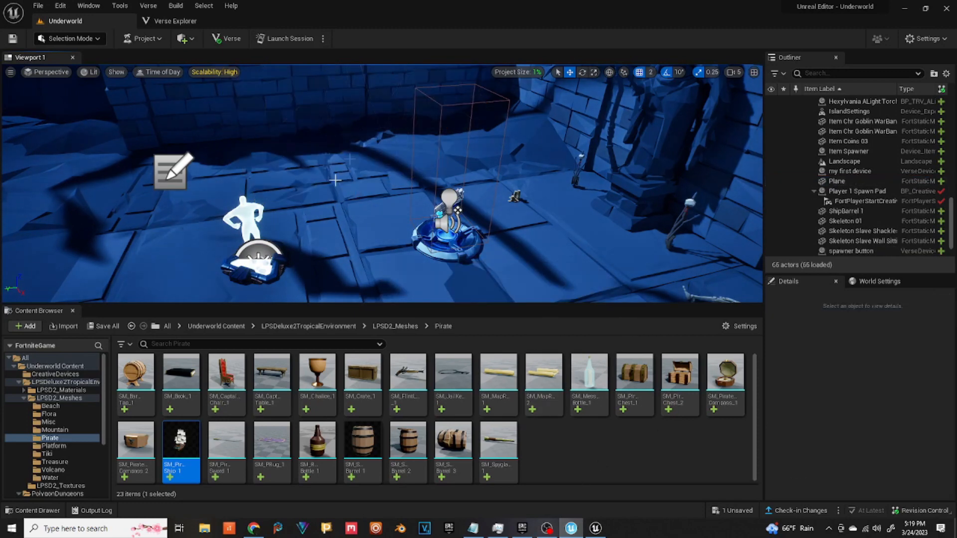
Step: Create a blueprint class in the Pirate folder with Building Static Mesh as its parent and name it BSM_PirateChest1
click(633, 374)
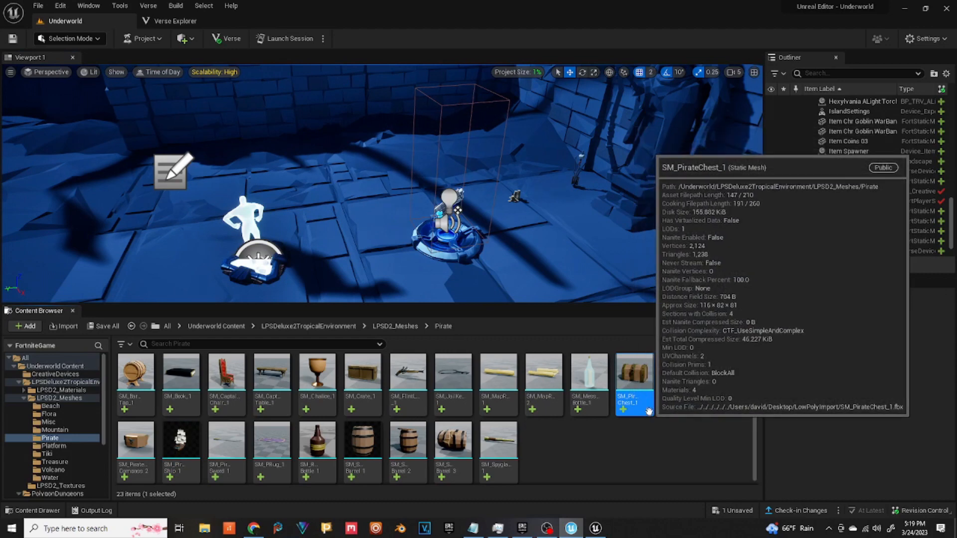
click(621, 441)
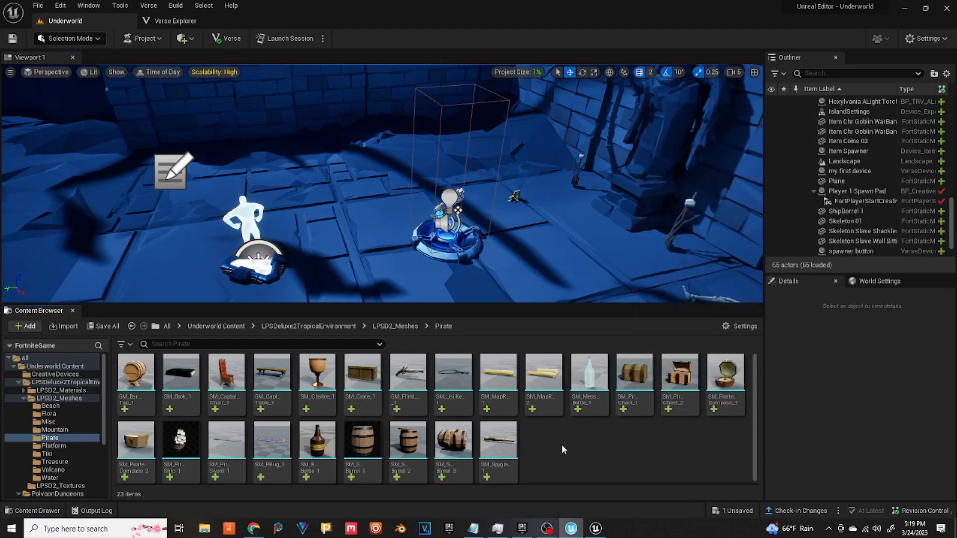
right_click(549, 447)
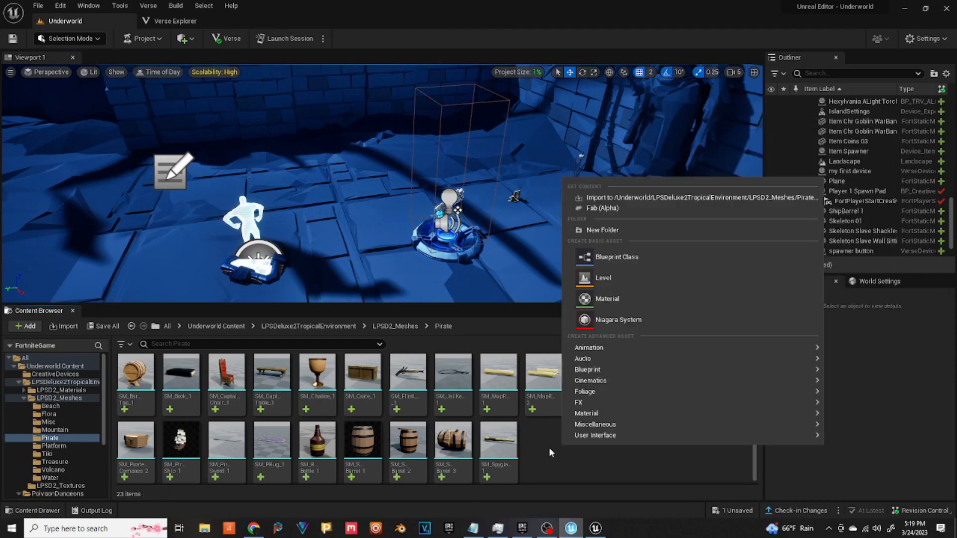
click(623, 258)
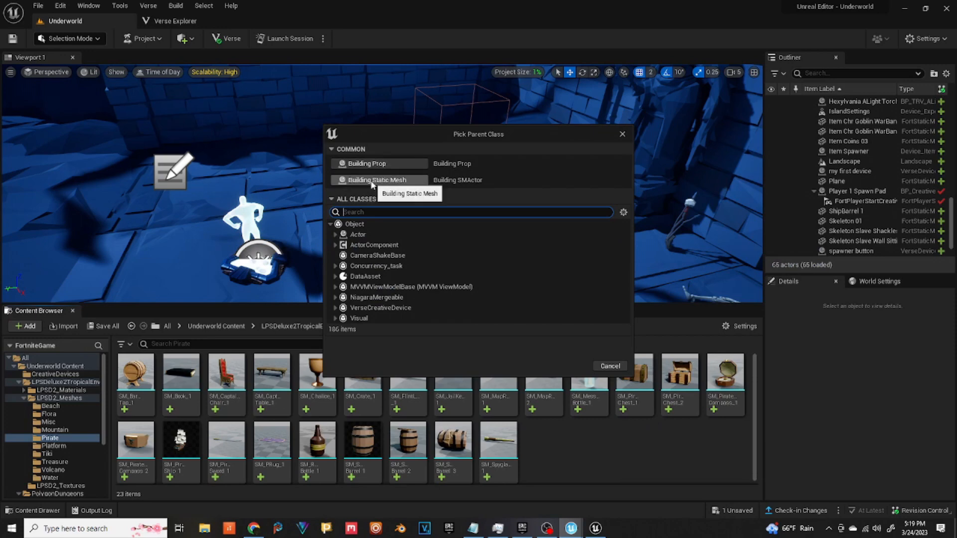
click(372, 181)
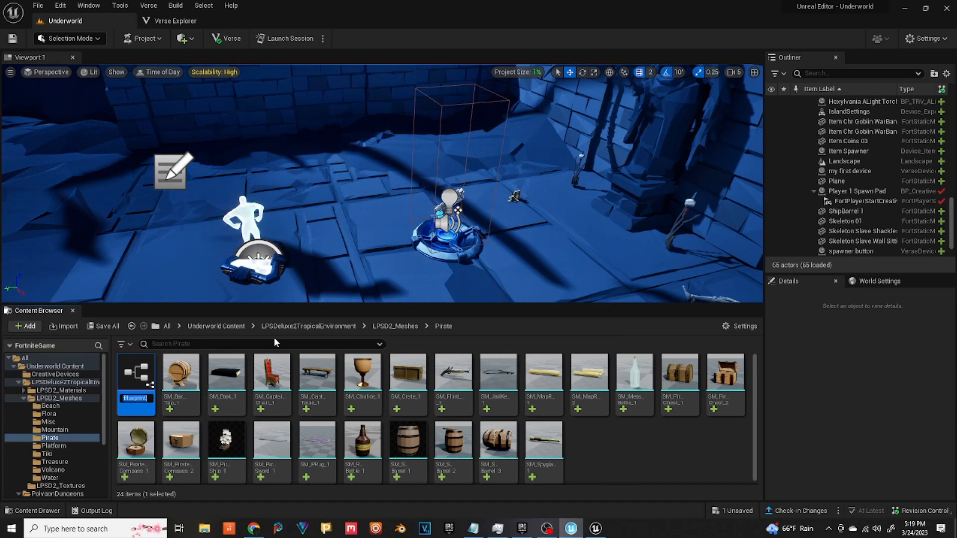
text(BSM)
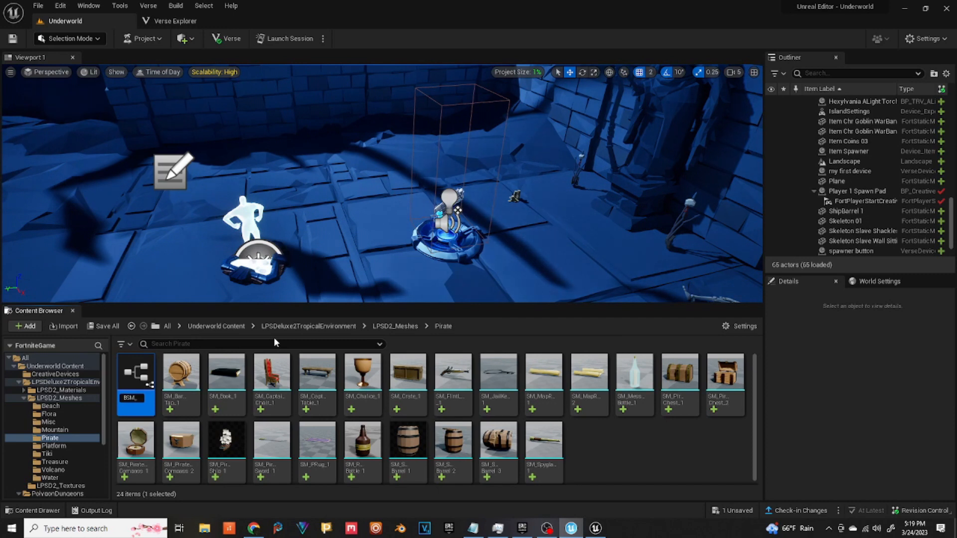
text(_)
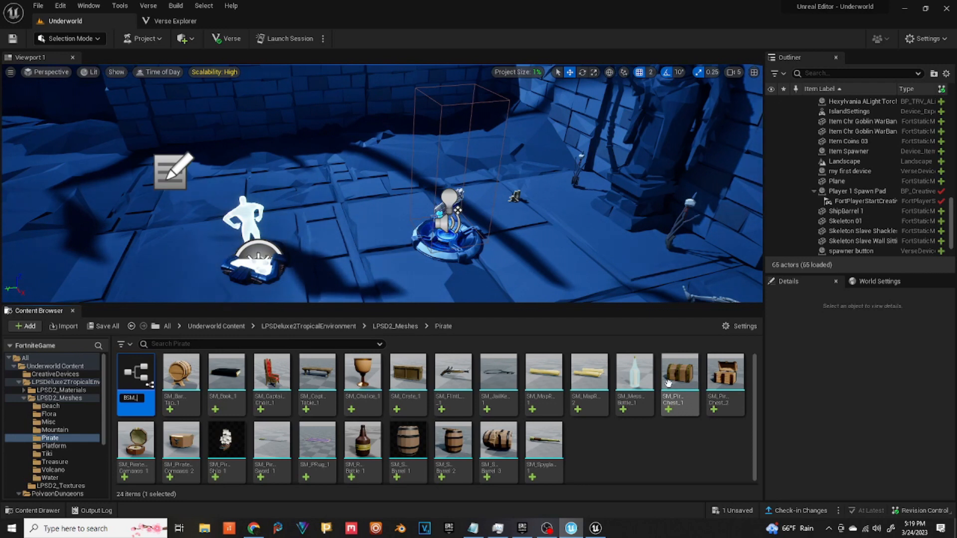
text(Pi)
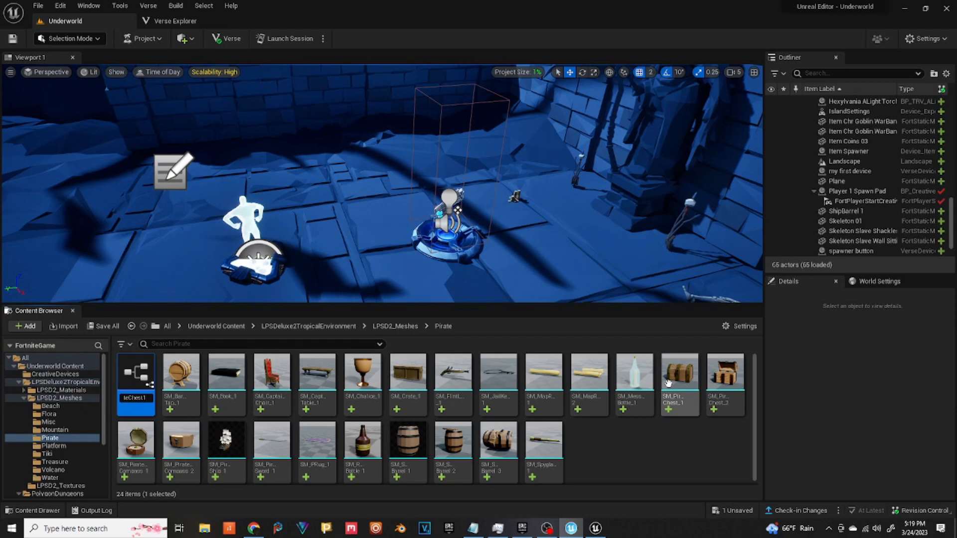
text(rateChest1)
key(Return)
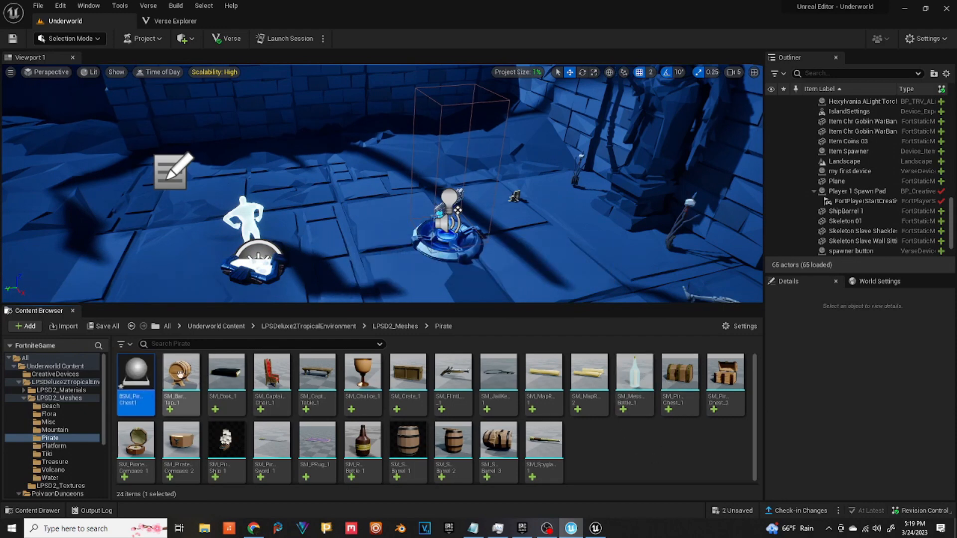
Step: Open the BSM_PirateChest1 blueprint, select its Static Mesh Component, and dock the blueprint editor alongside the level editor
double_click(137, 381)
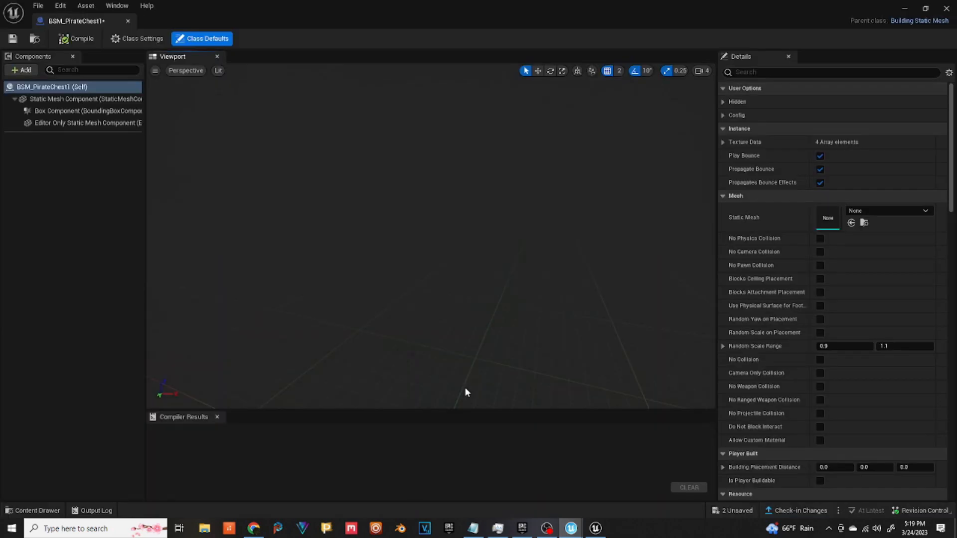
click(60, 97)
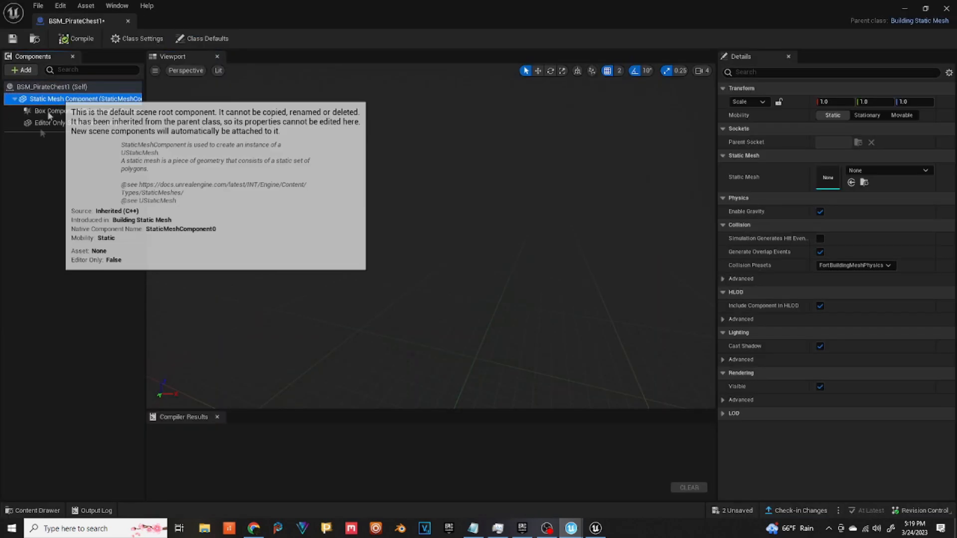
drag(94, 21, 284, 25)
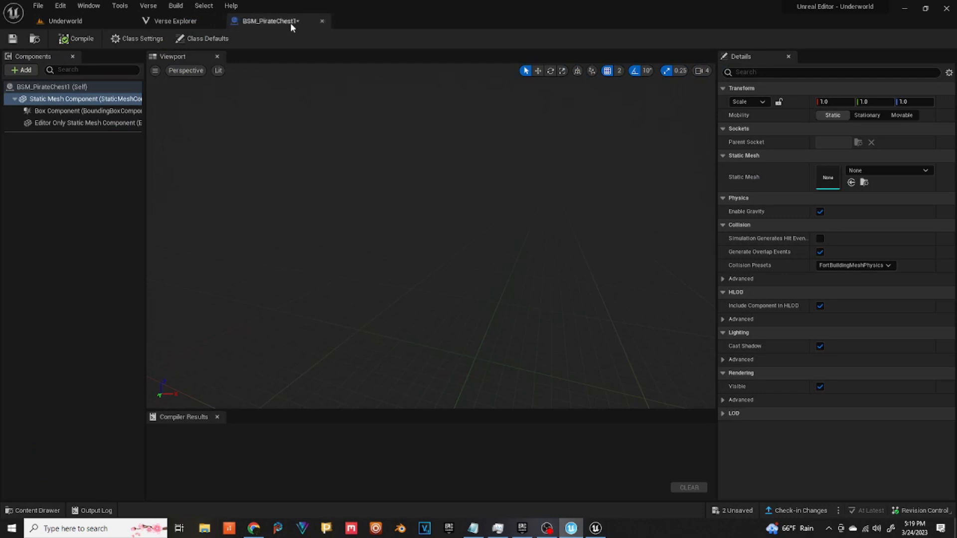
Step: Assign SM_PirateChest_2 as the component's static mesh, compile the blueprint, and return to the Underworld level
click(111, 22)
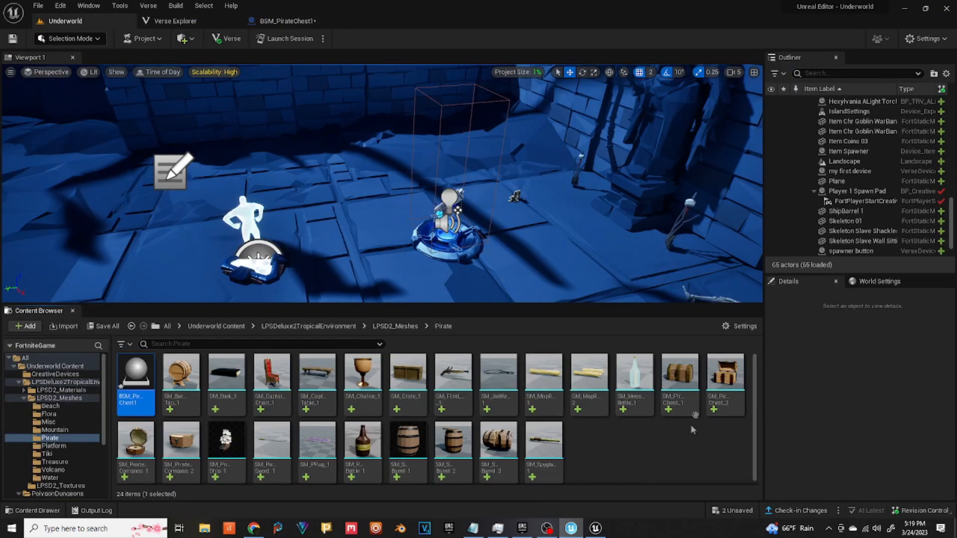
click(726, 375)
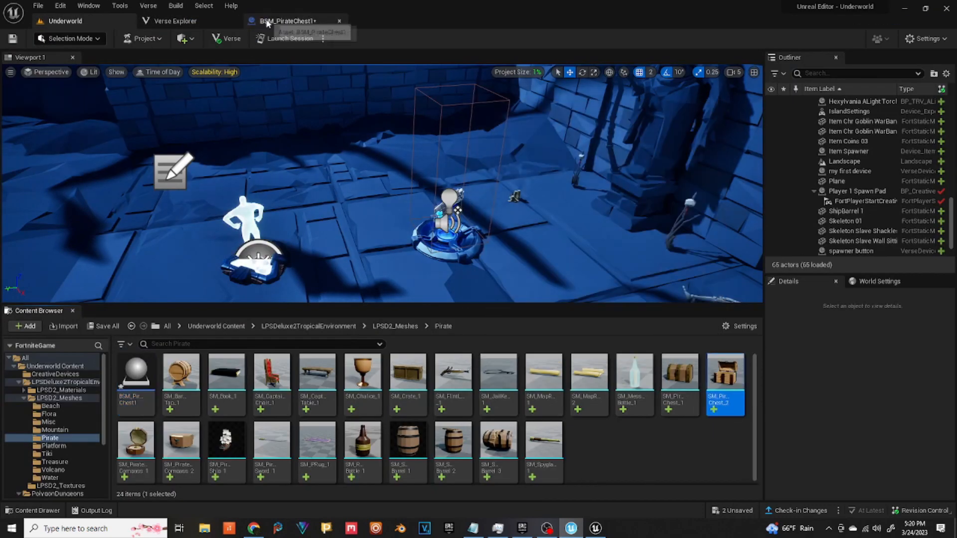
click(272, 21)
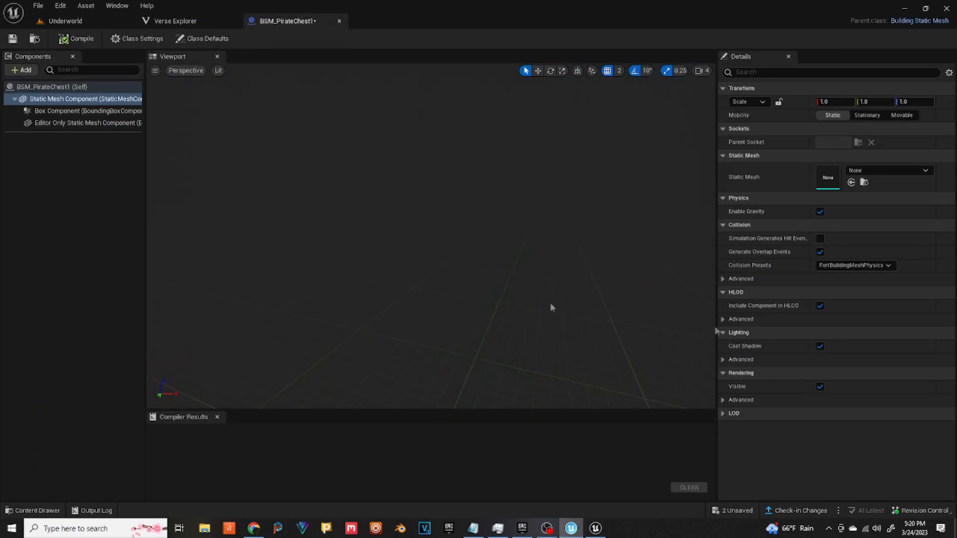
click(851, 182)
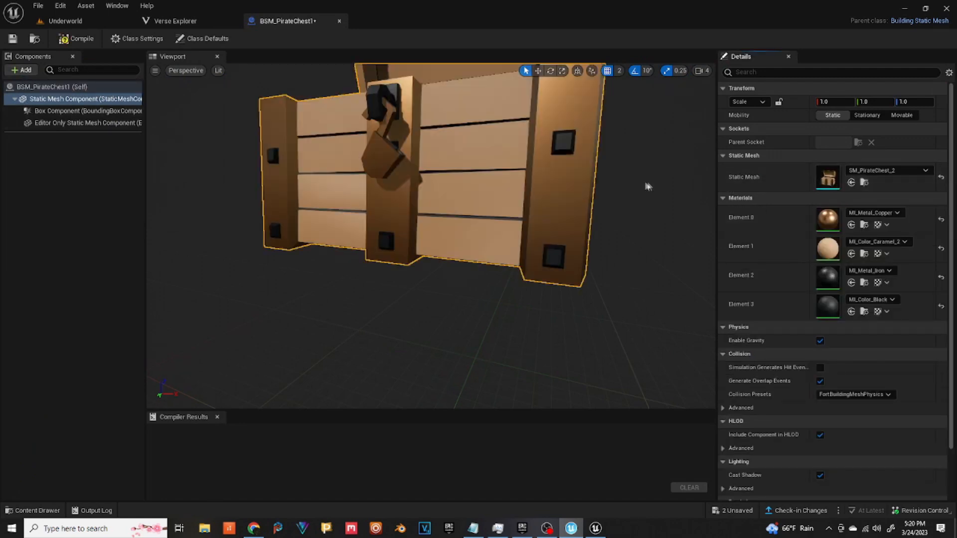
click(76, 38)
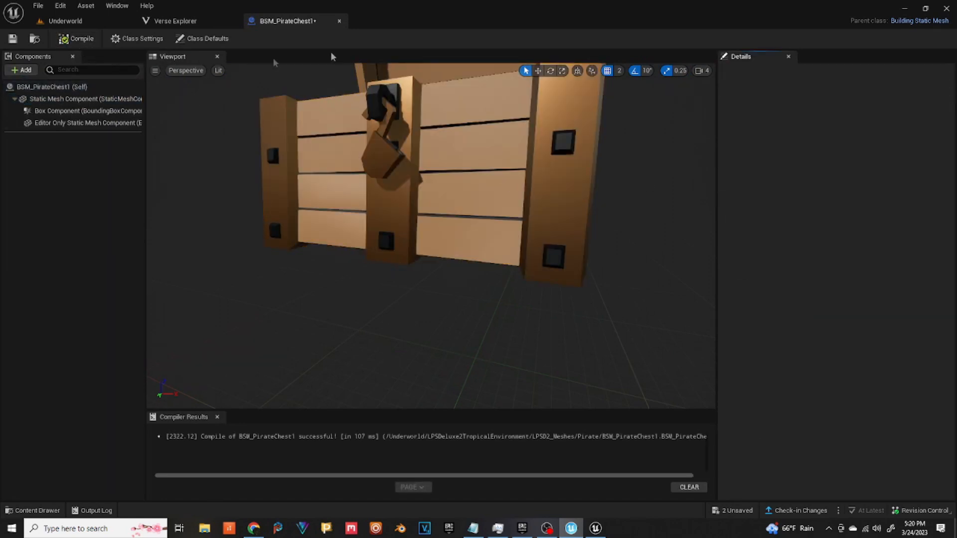
click(339, 21)
click(65, 20)
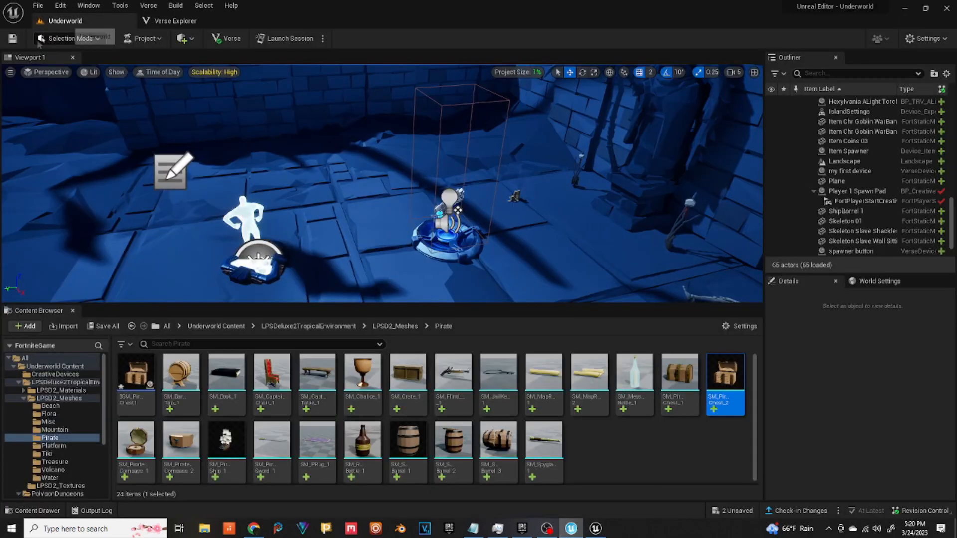
Step: Place the BSM_PirateChest1 blueprint in the dungeon near the mannequin and launch a session, saving all the modified content
click(136, 371)
drag(136, 371, 321, 172)
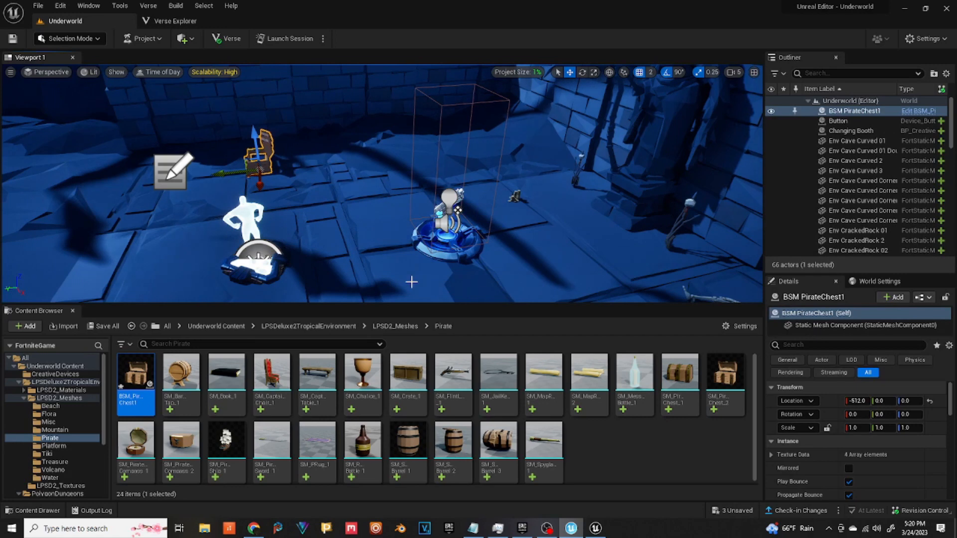
click(285, 38)
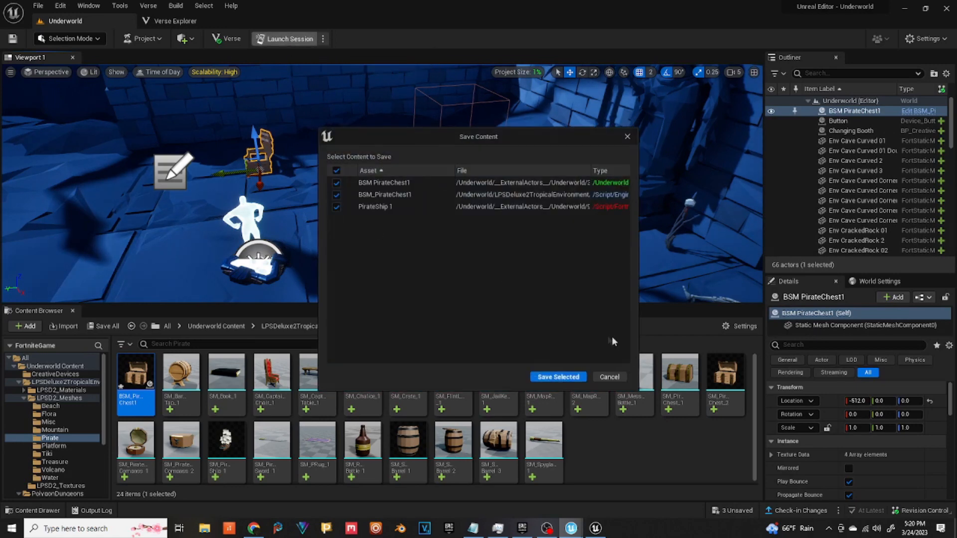
click(558, 377)
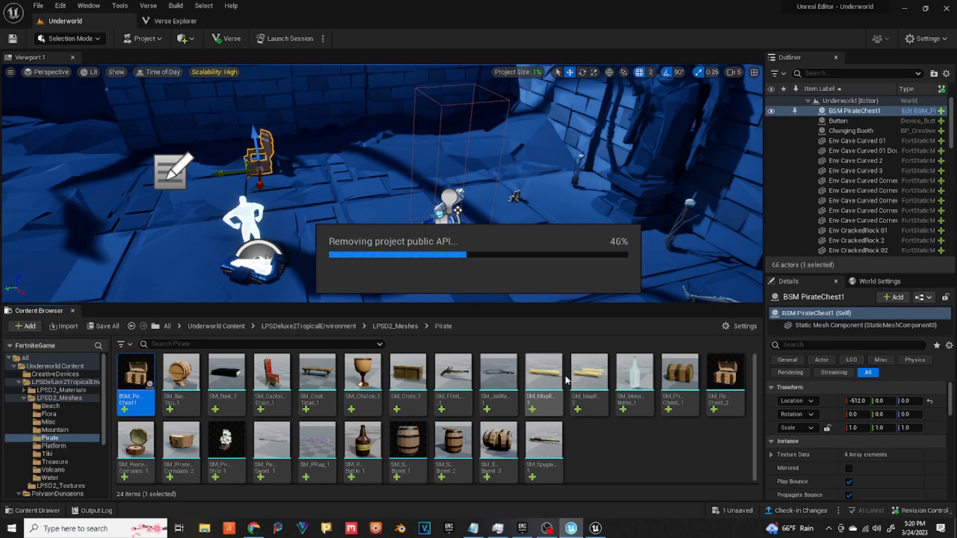
click(566, 381)
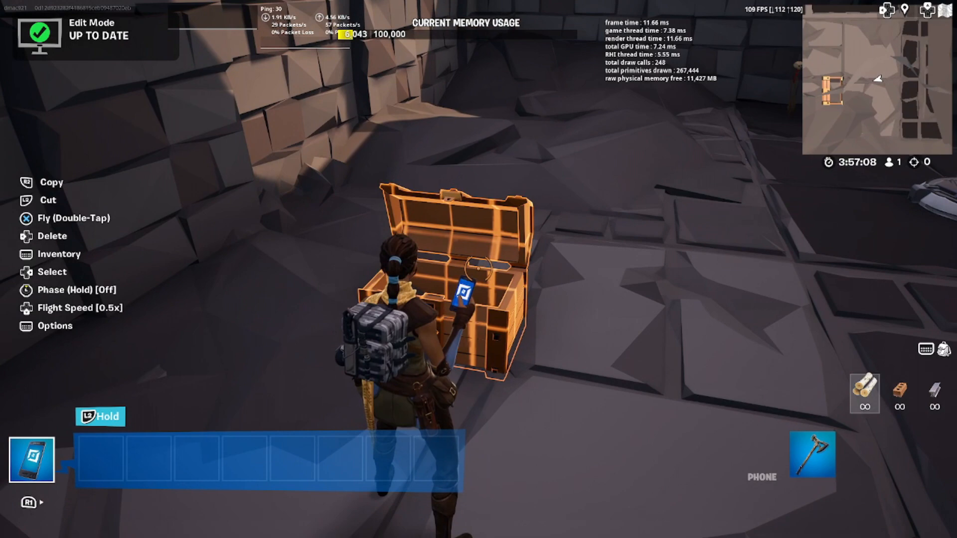
Step: Delete the pirate chest in the running Fortnite edit session, close Fortnite, and return to the Unreal Editor
key(Delete)
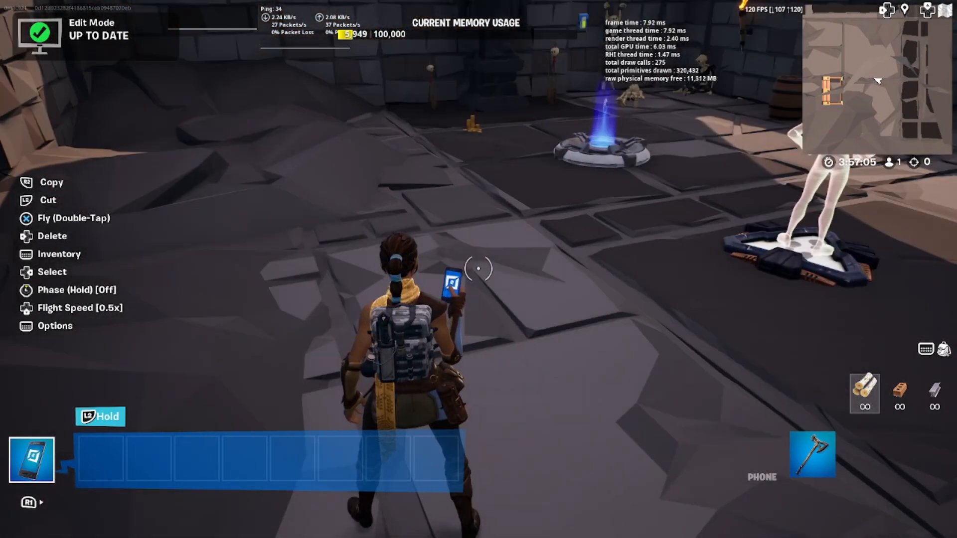
key(super)
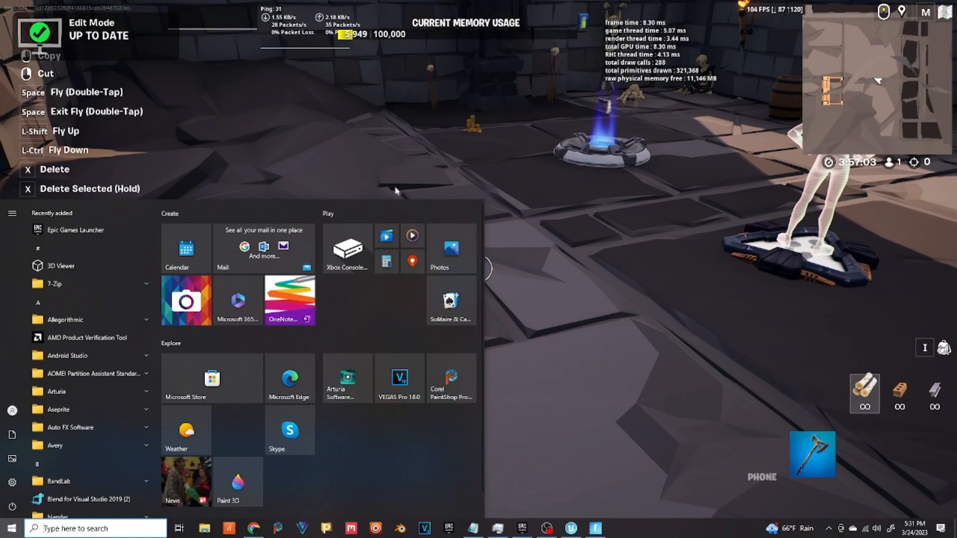
click(542, 206)
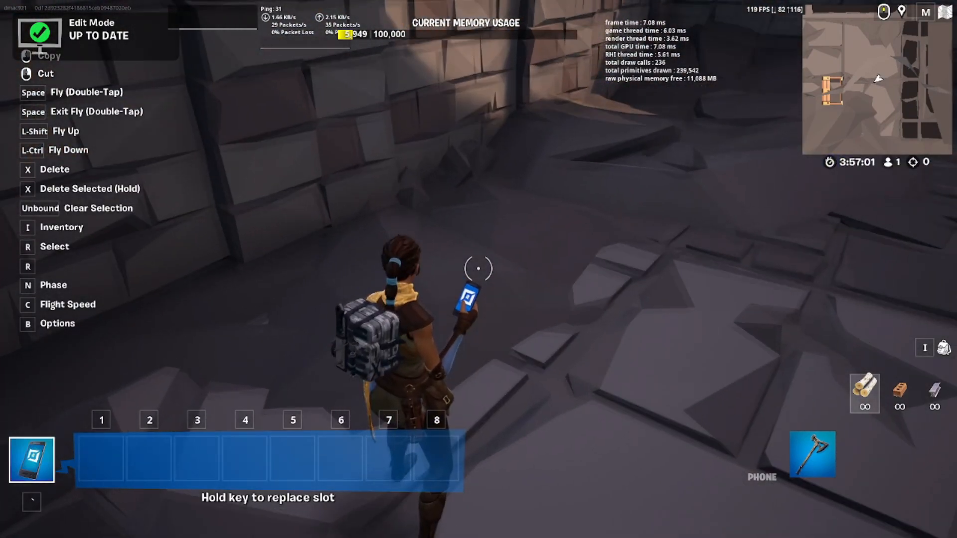
key(super)
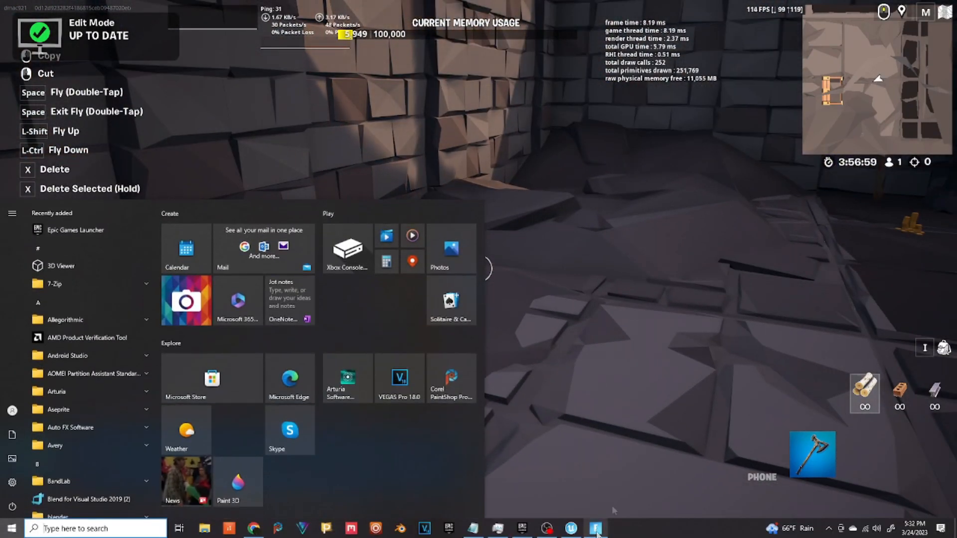
mouse_move(596, 528)
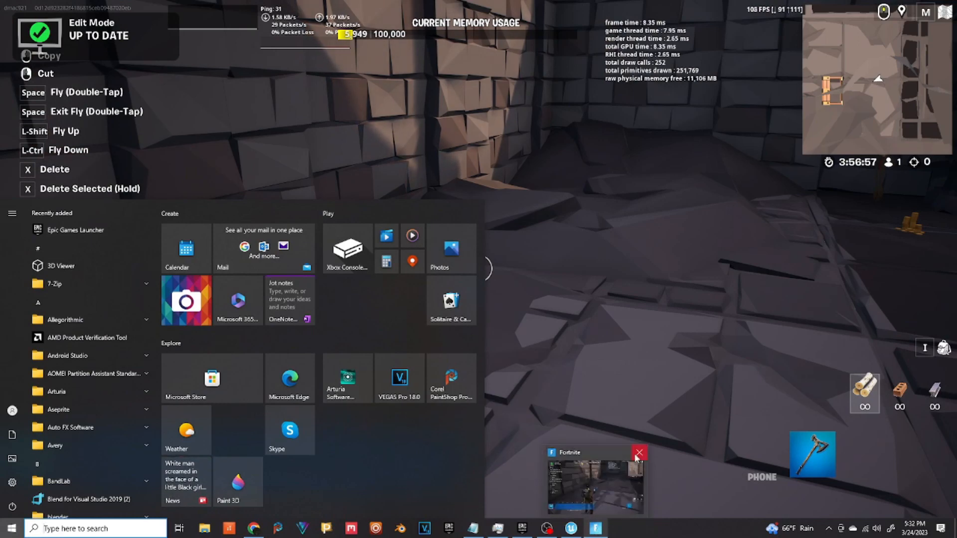
click(637, 454)
click(585, 400)
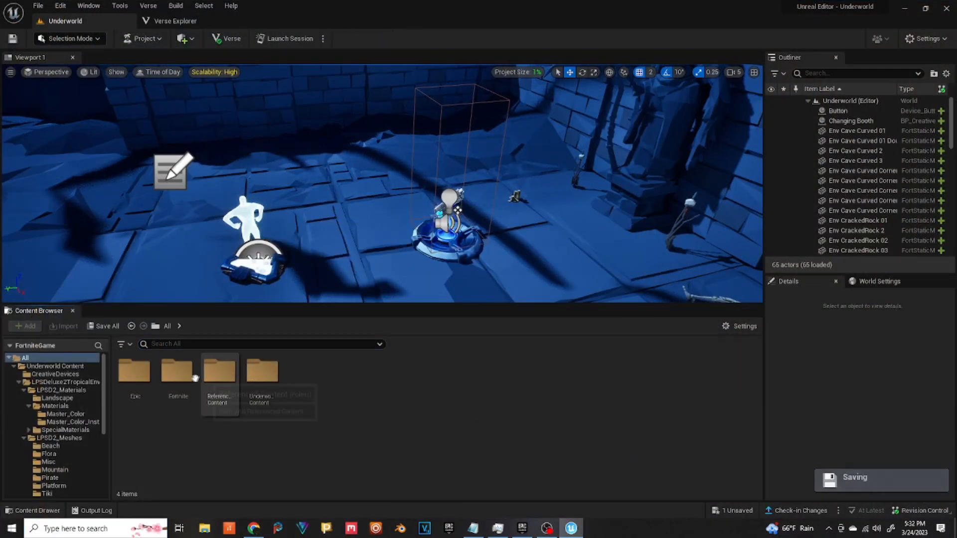
Step: Search all content for "pirate", check the BSM_PirateChest1 blueprint's details and available asset actions, and clear the search
click(174, 344)
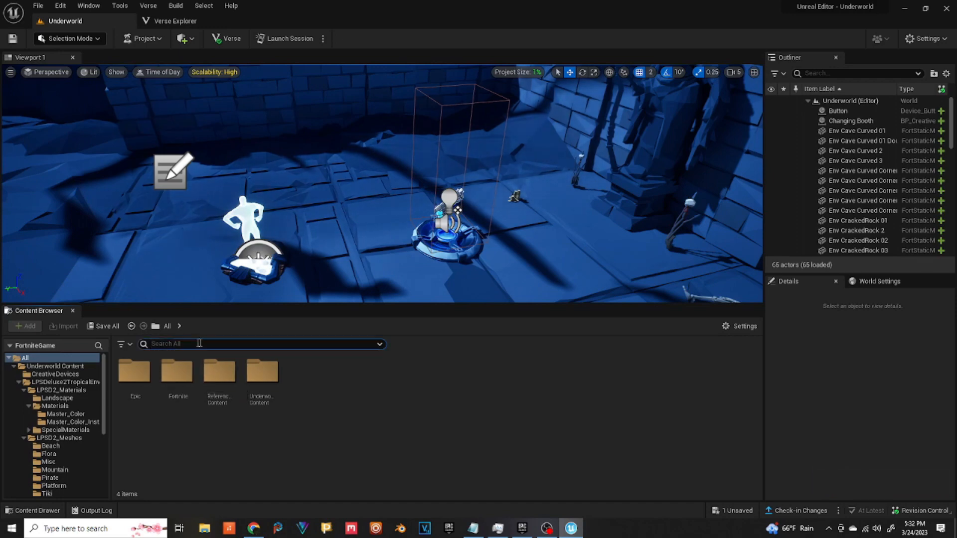
text(pirate)
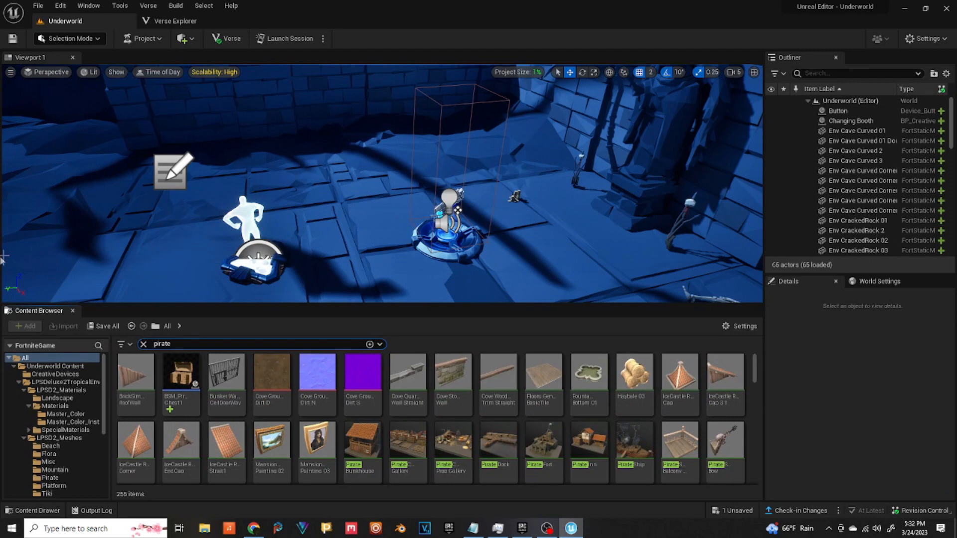
mouse_move(182, 382)
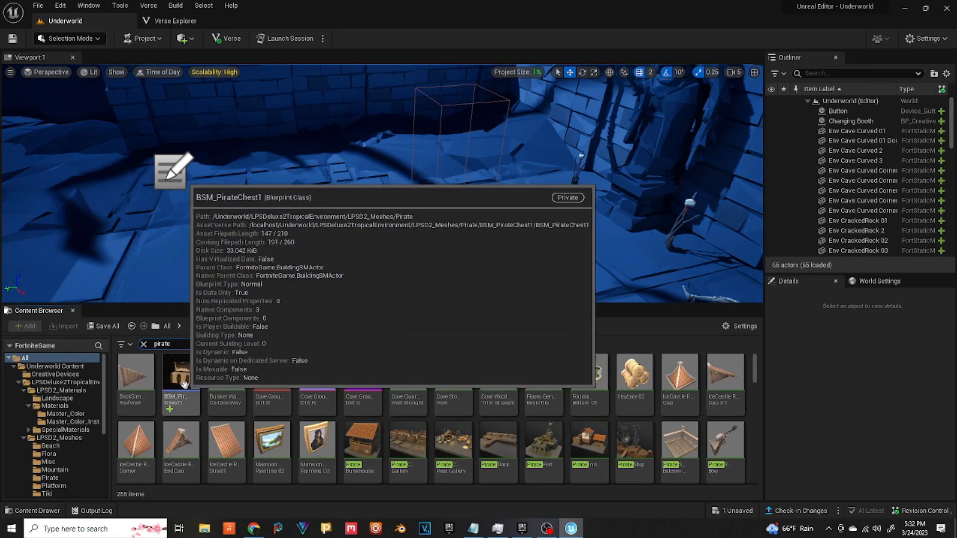
double_click(180, 344)
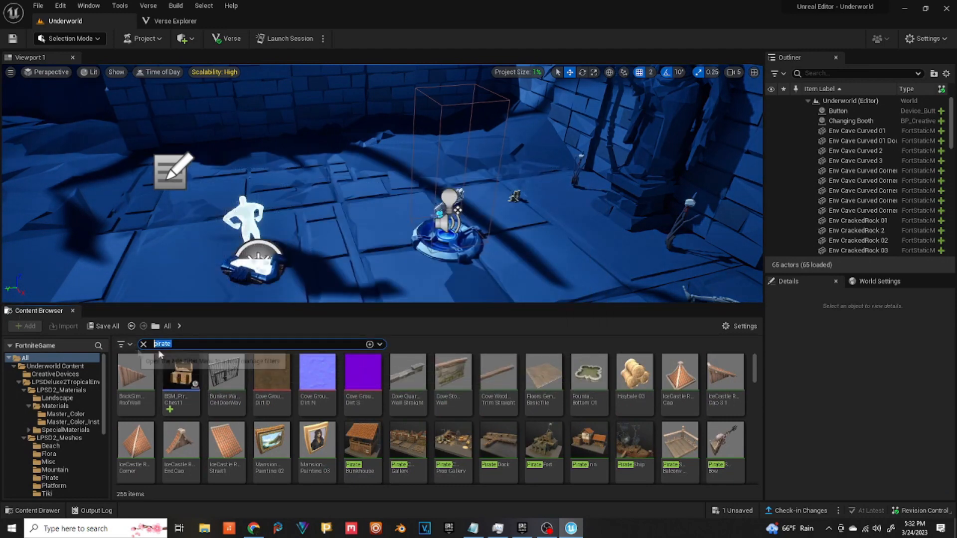
click(181, 377)
right_click(182, 379)
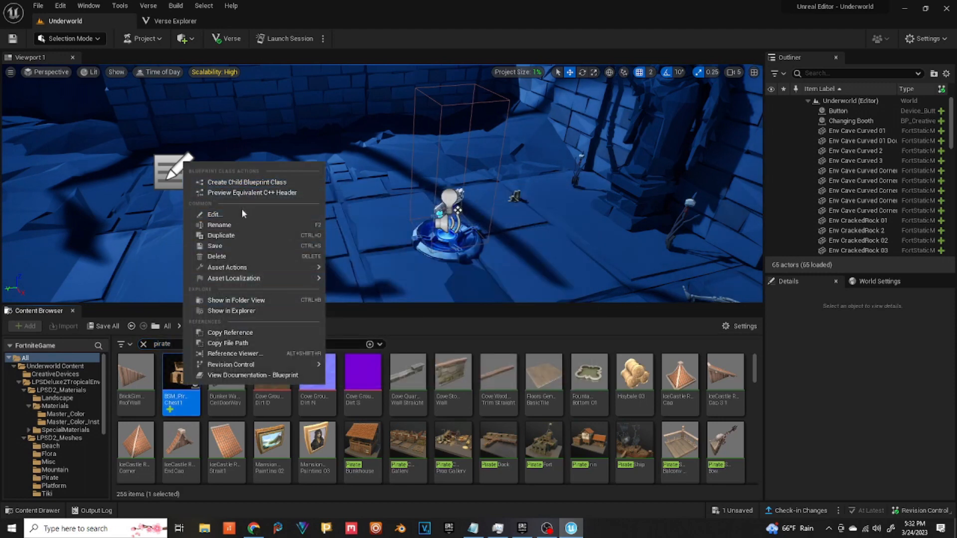
mouse_move(242, 270)
mouse_move(266, 280)
click(392, 324)
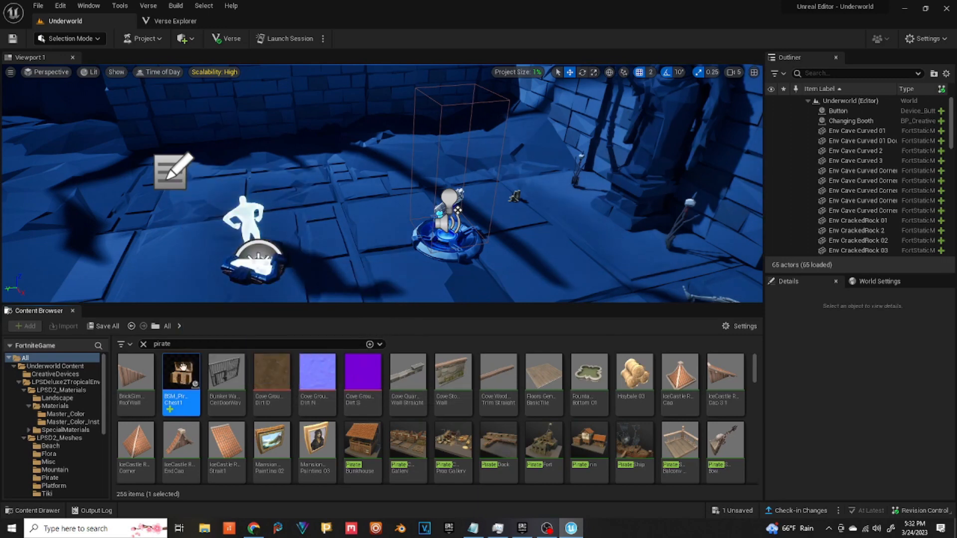
click(143, 345)
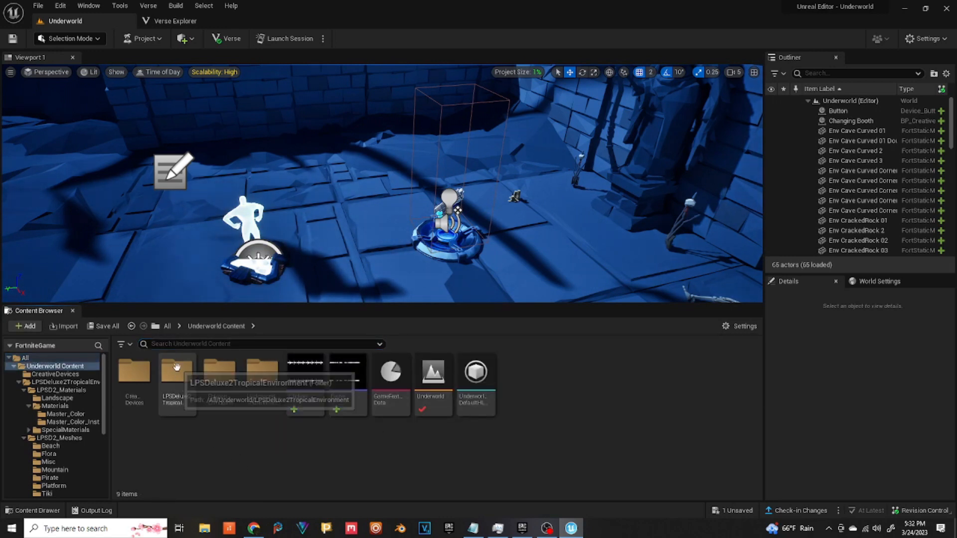
Step: Open the Pirate folder inside the LPSD2_Meshes folder of LPSDeluxe2TropicalEnvironment
double_click(176, 373)
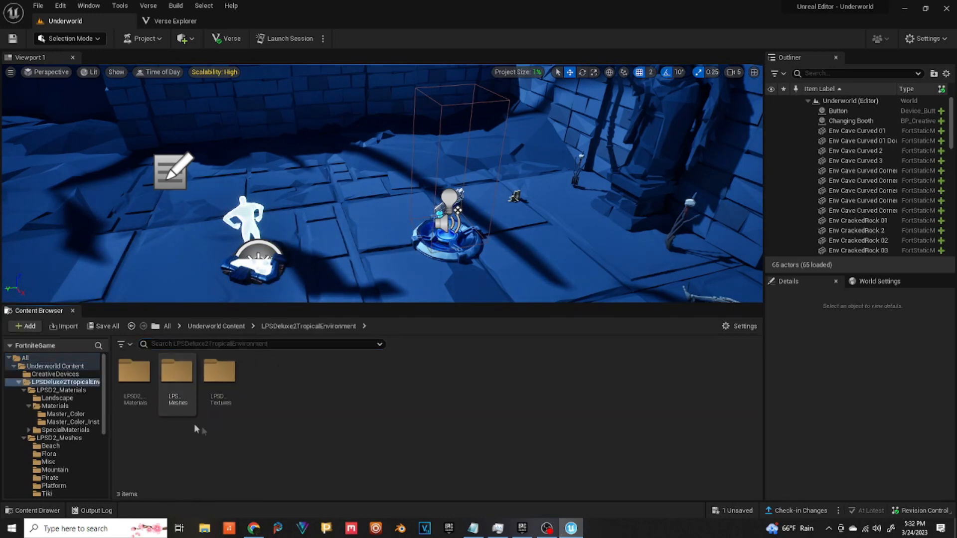
click(171, 378)
double_click(172, 378)
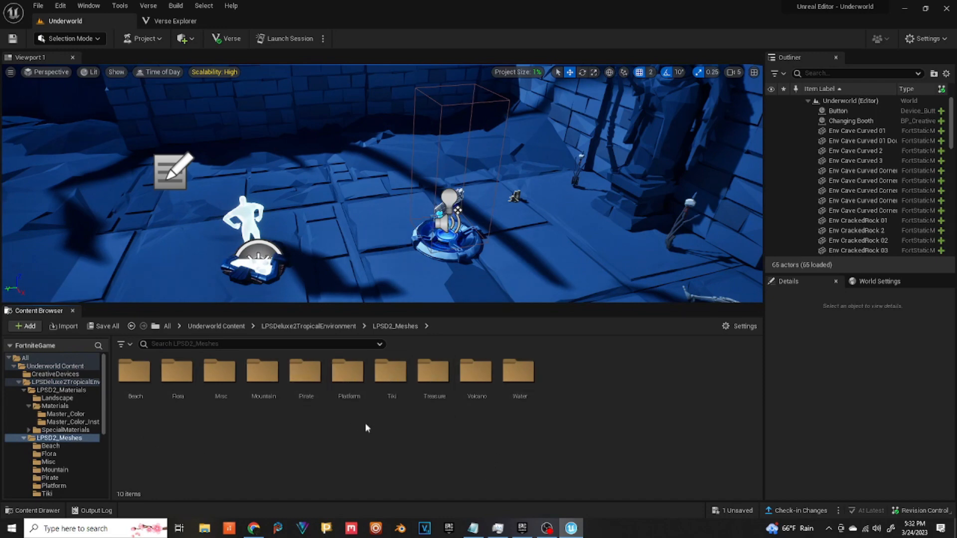
click(314, 399)
double_click(314, 399)
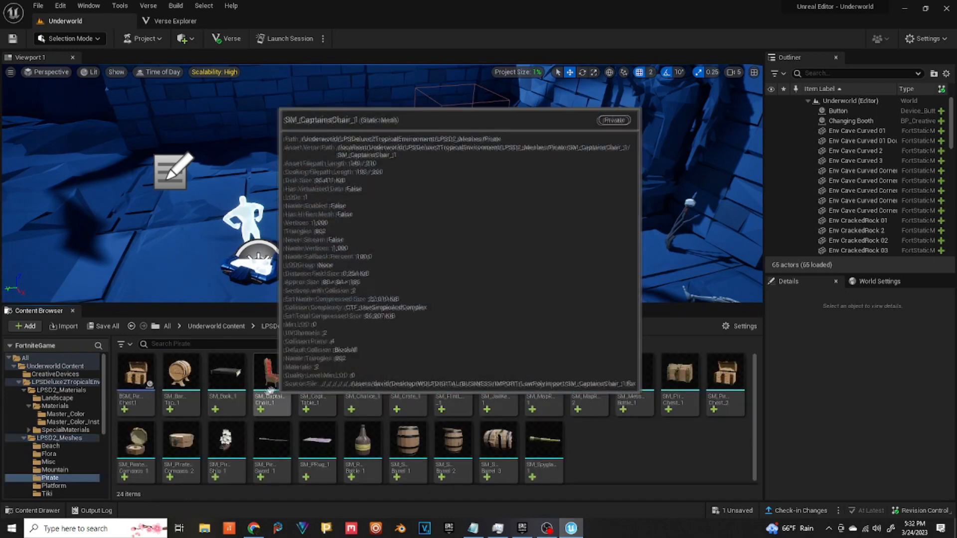
Step: Create a Building Prop blueprint class named BPP_PirateChest1 in the Pirate folder
right_click(592, 456)
click(369, 286)
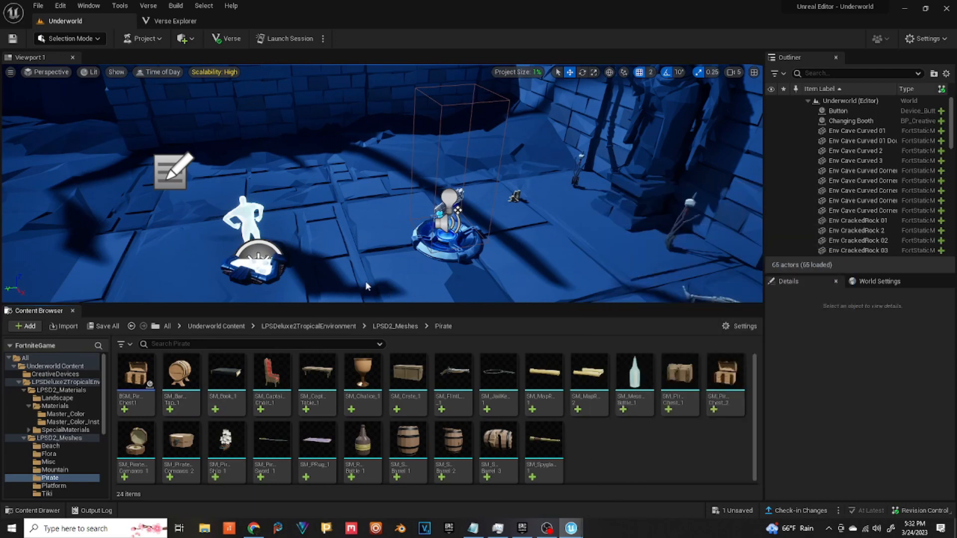
click(367, 164)
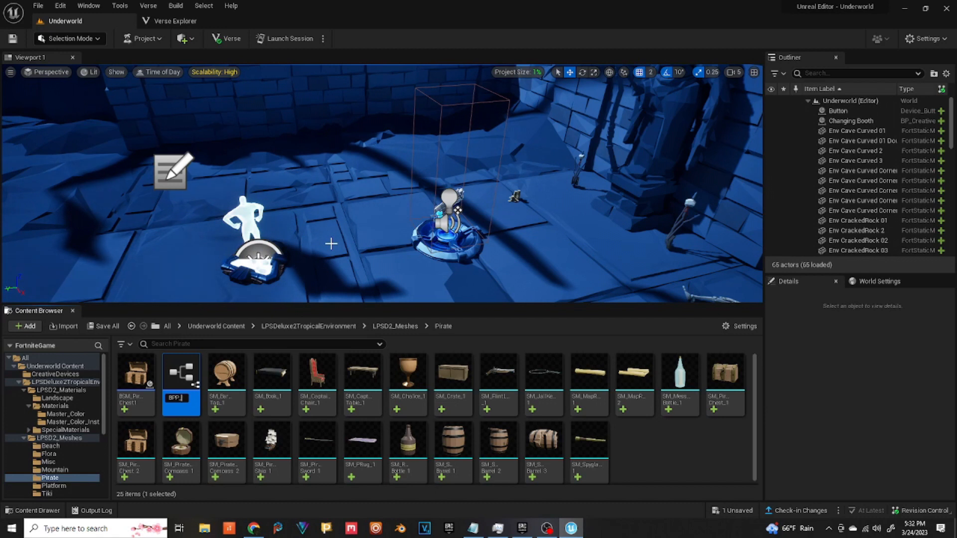
text(BP_PirateChest1)
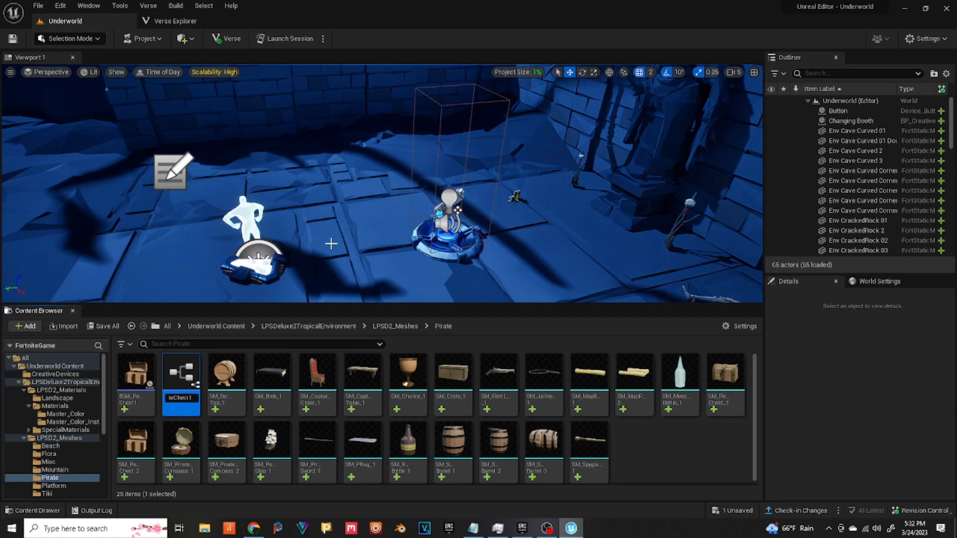
key(Return)
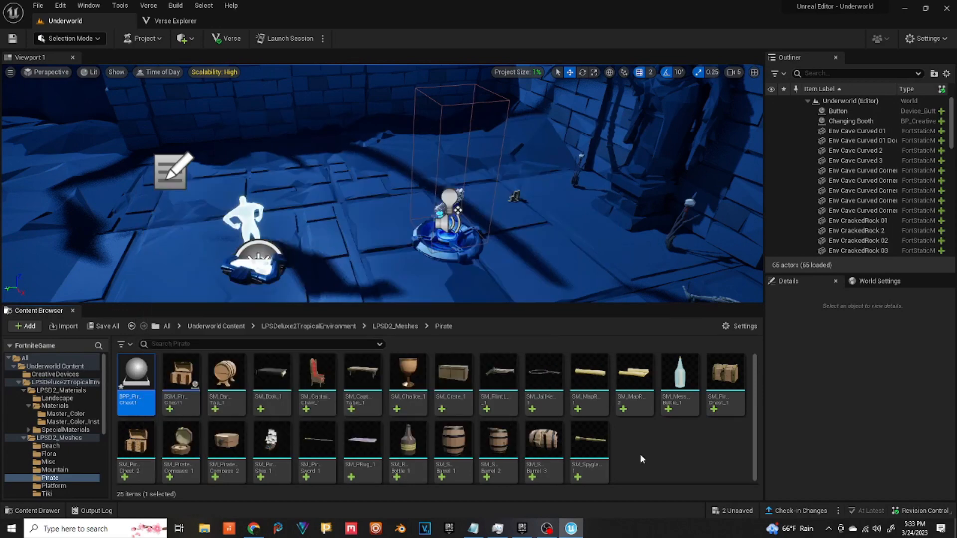
Step: Open the BPP_PirateChest1 blueprint, select its Static Mesh Component, and dock its editor beside the Verse Explorer
double_click(127, 375)
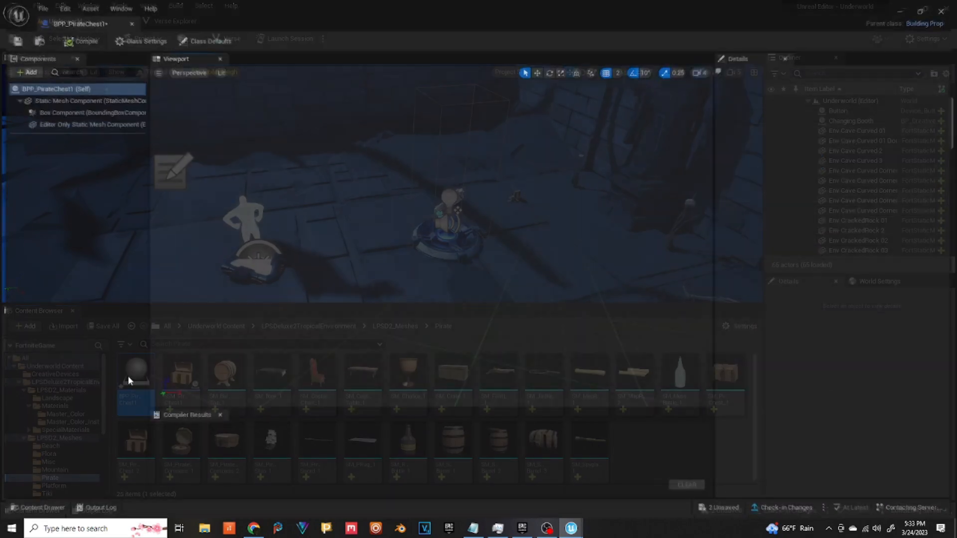
click(83, 100)
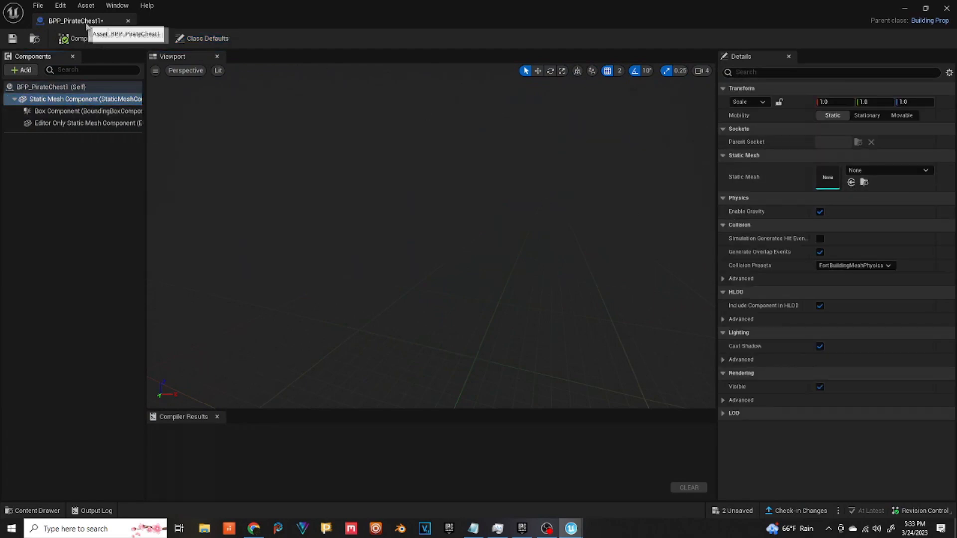
drag(82, 23, 306, 23)
Step: Assign SM_PirateChest_1 from the Pirate folder as the static mesh of BPP_PirateChest1's Static Mesh Component
click(49, 22)
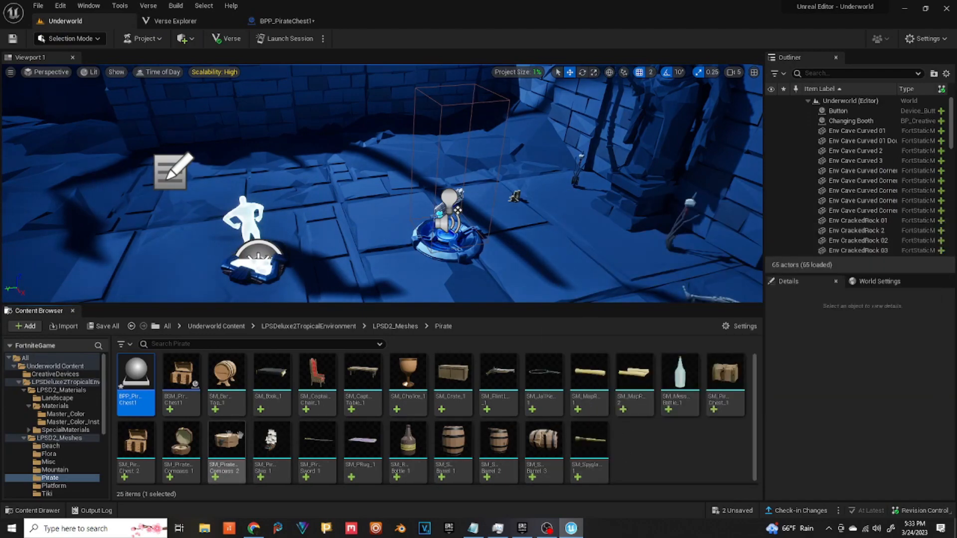
mouse_move(145, 449)
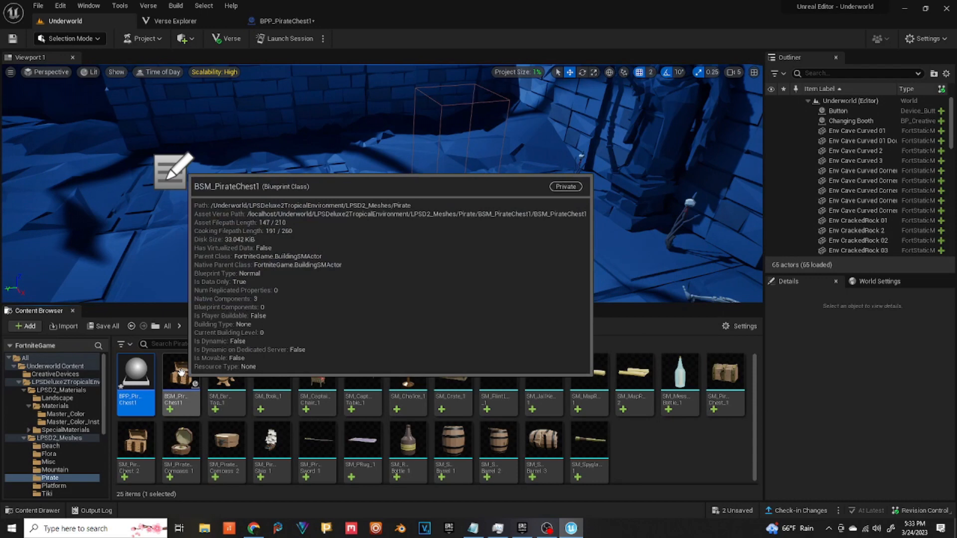
click(716, 377)
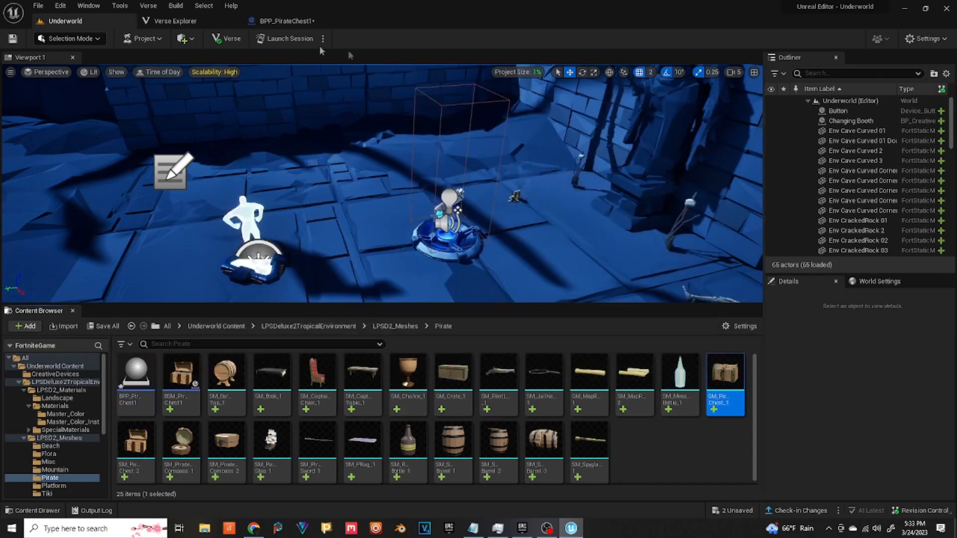
click(287, 21)
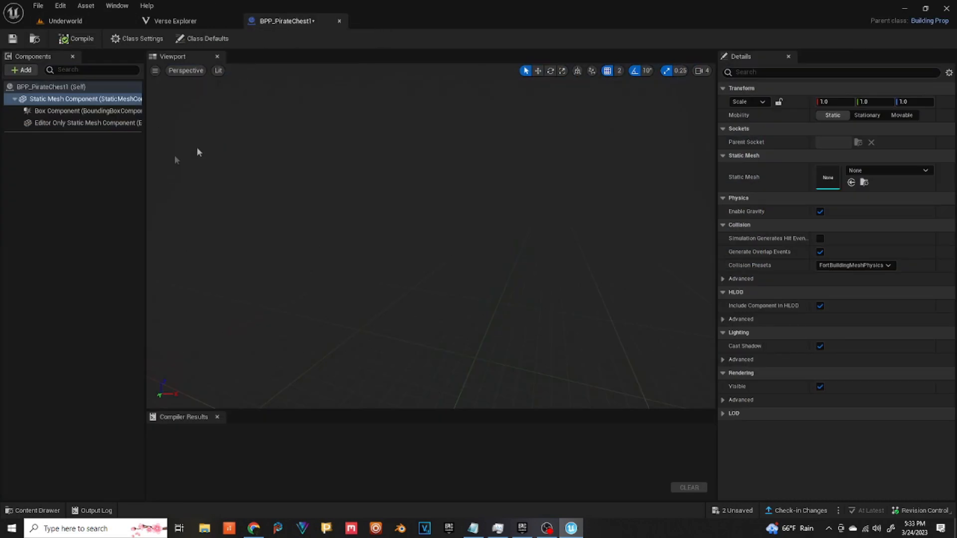
click(852, 183)
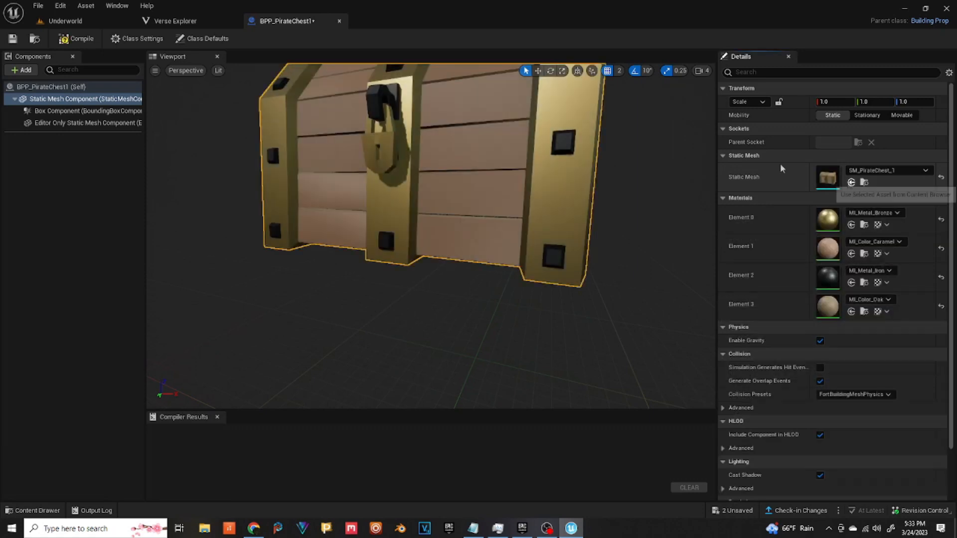
Step: Compile and close the BPP_PirateChest1 blueprint, return to the Underworld level, and save all content
click(83, 40)
click(339, 20)
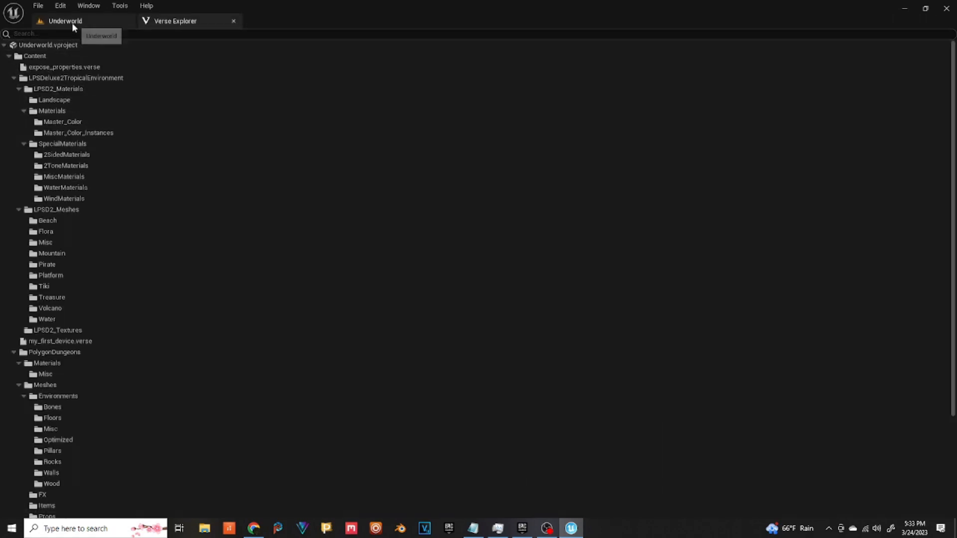
click(72, 23)
click(38, 5)
click(59, 103)
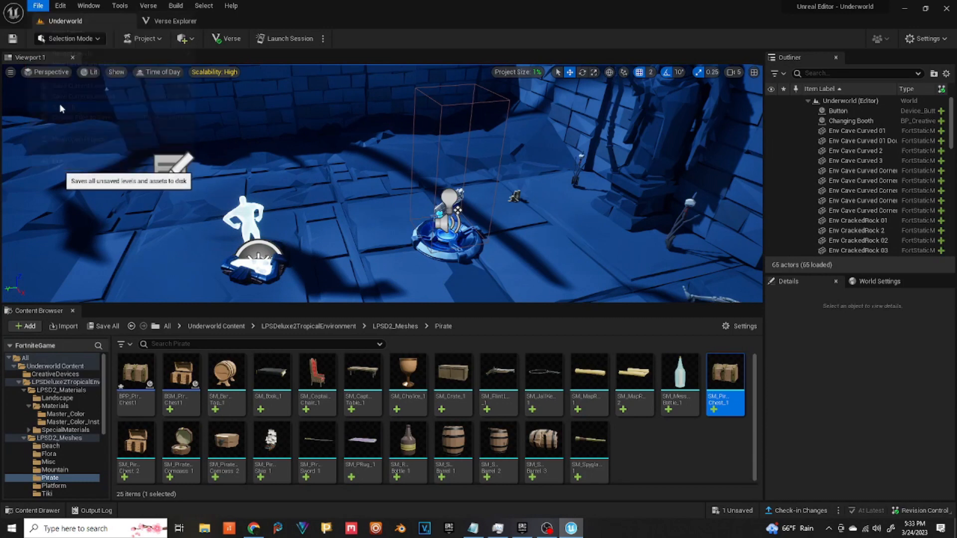
Step: Place BPP_PirateChest1 behind the mannequin at about X -346, Y -104, rotate it about -80° around Z, and save all content
drag(133, 375, 267, 199)
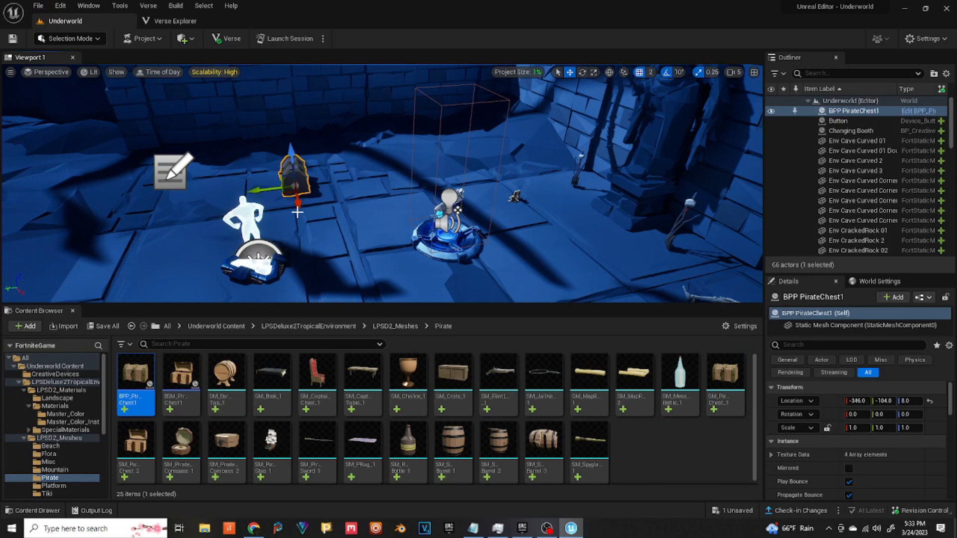
key(e)
drag(297, 214, 391, 209)
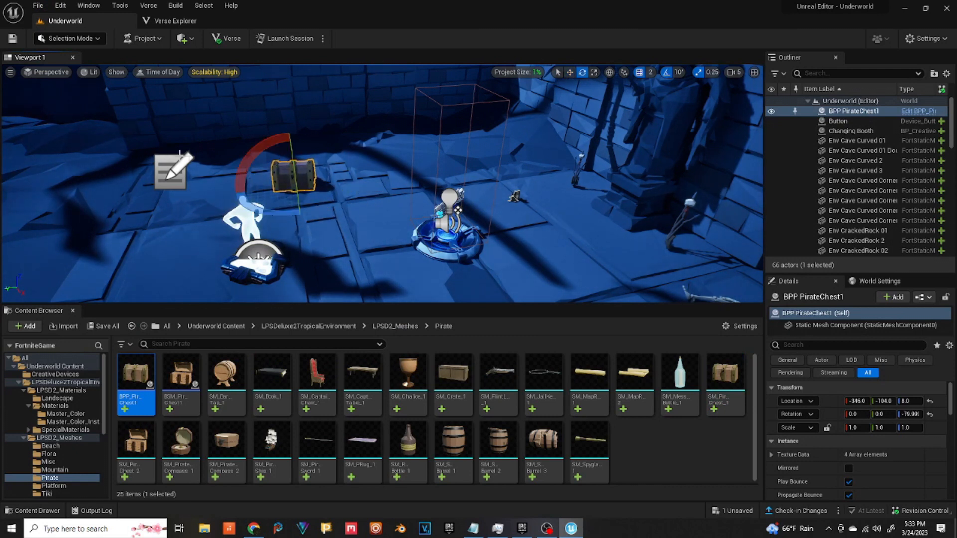
click(38, 5)
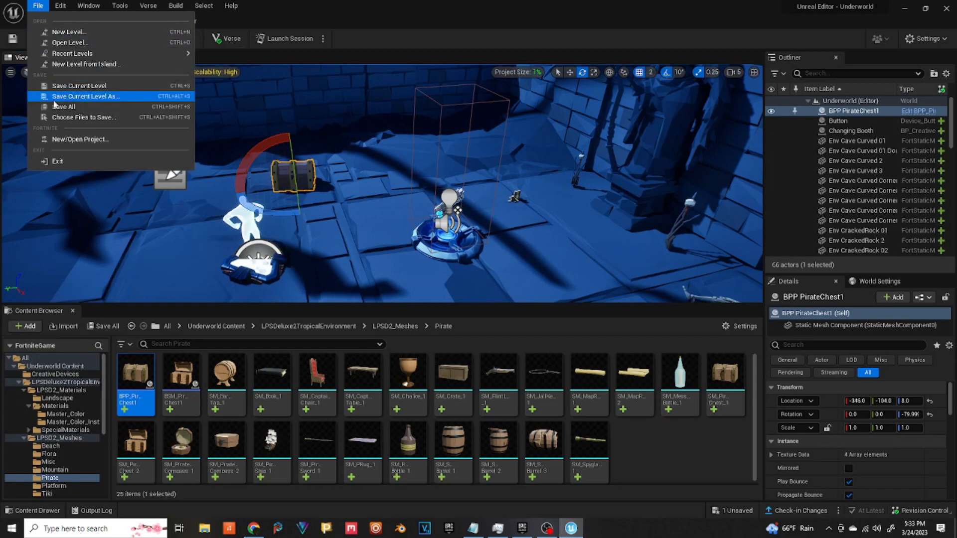
click(56, 109)
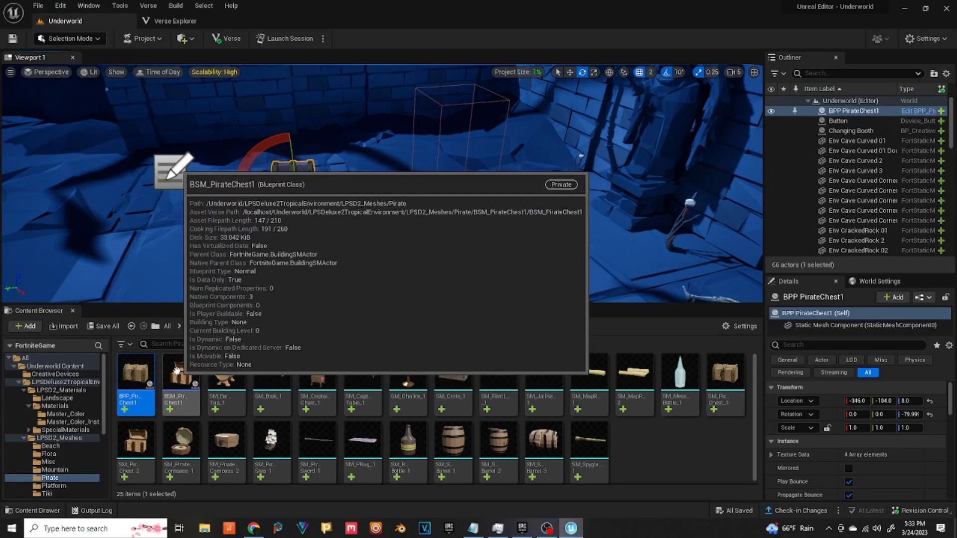
Step: Place BSM_PirateChest1 beside the other chest at about X -512, Y 0, rotated about -90° around Z
drag(177, 377, 259, 280)
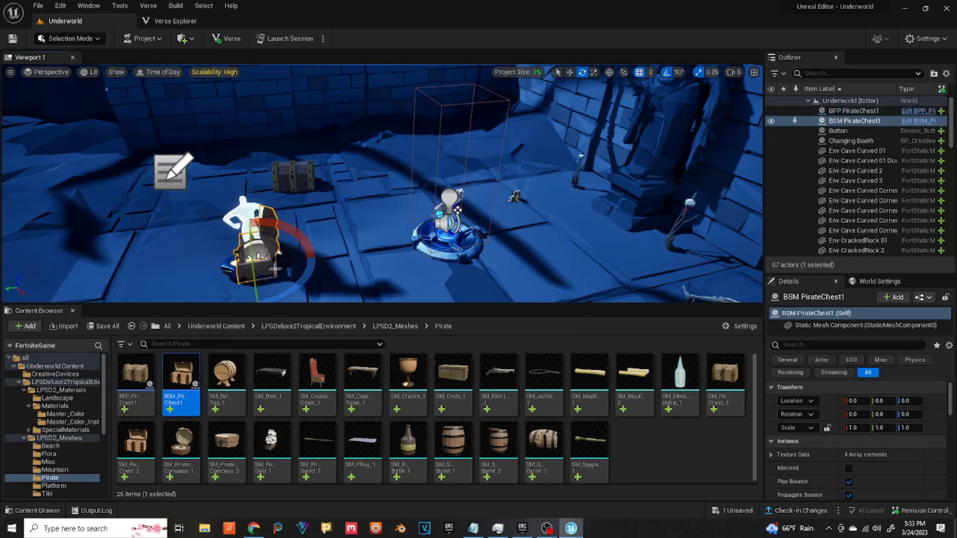
key(r)
drag(221, 273, 387, 271)
drag(457, 237, 321, 232)
key(ctrl+z)
key(e)
drag(299, 283, 244, 172)
key(w)
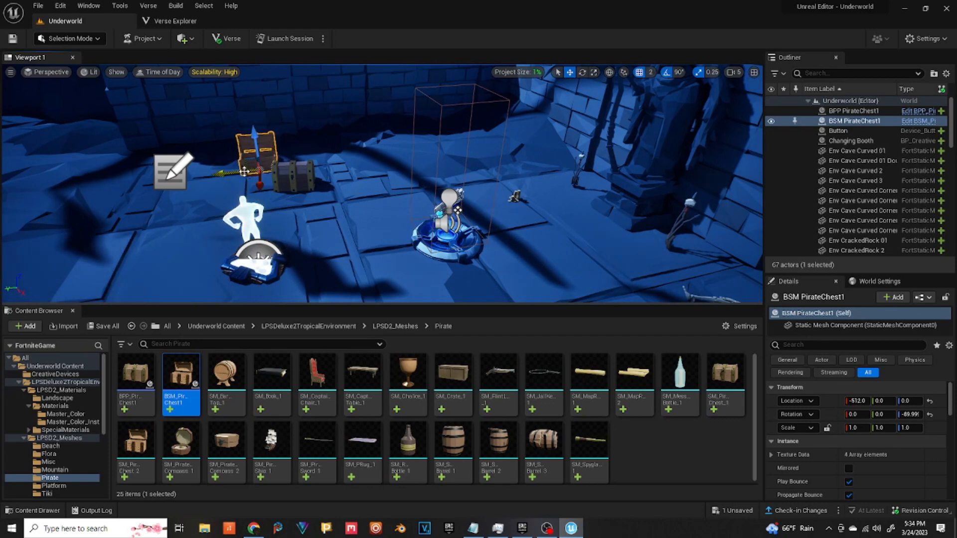
click(225, 206)
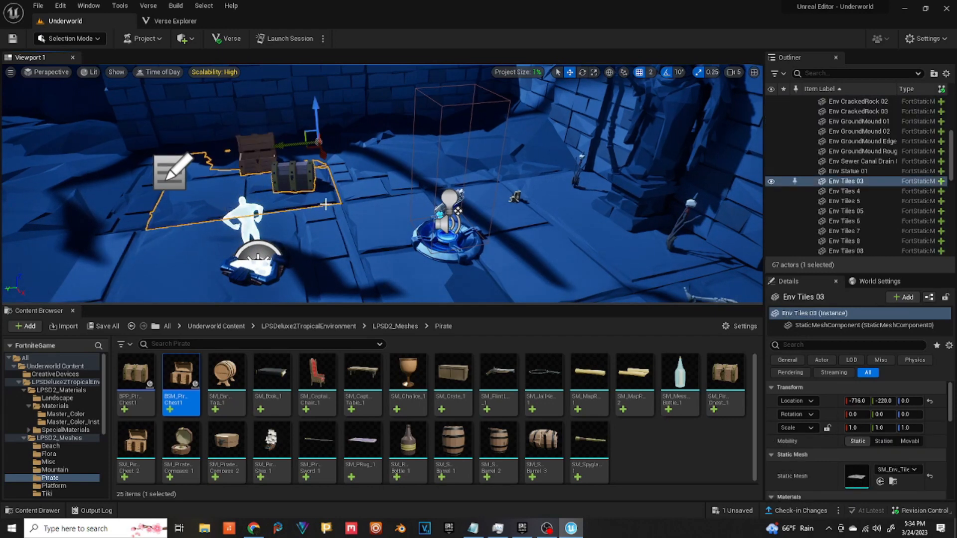
right_drag(325, 204, 280, 195)
click(286, 40)
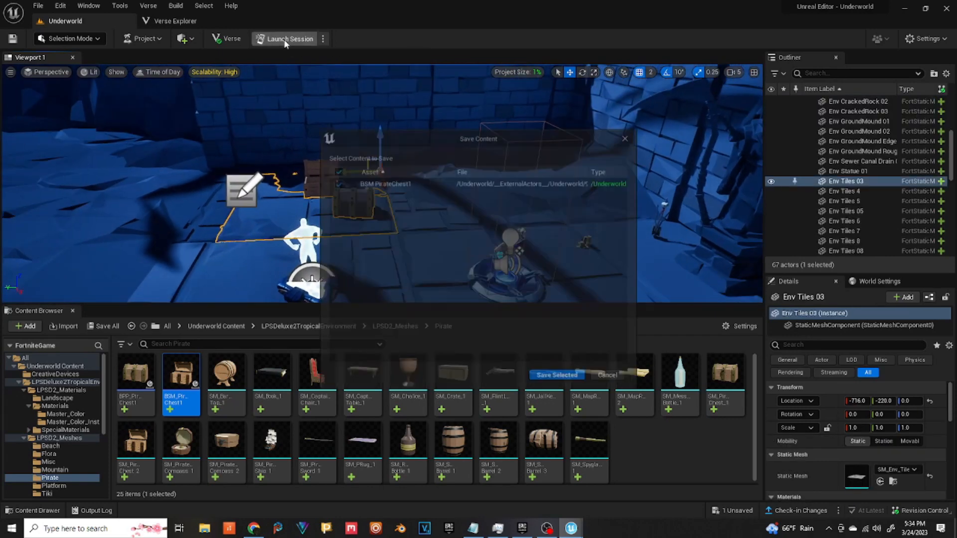
click(613, 378)
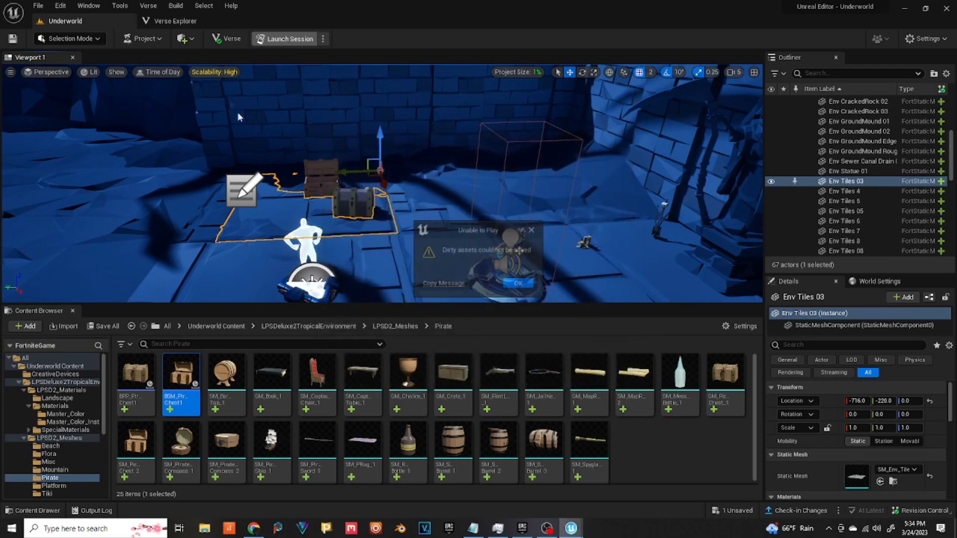
click(518, 284)
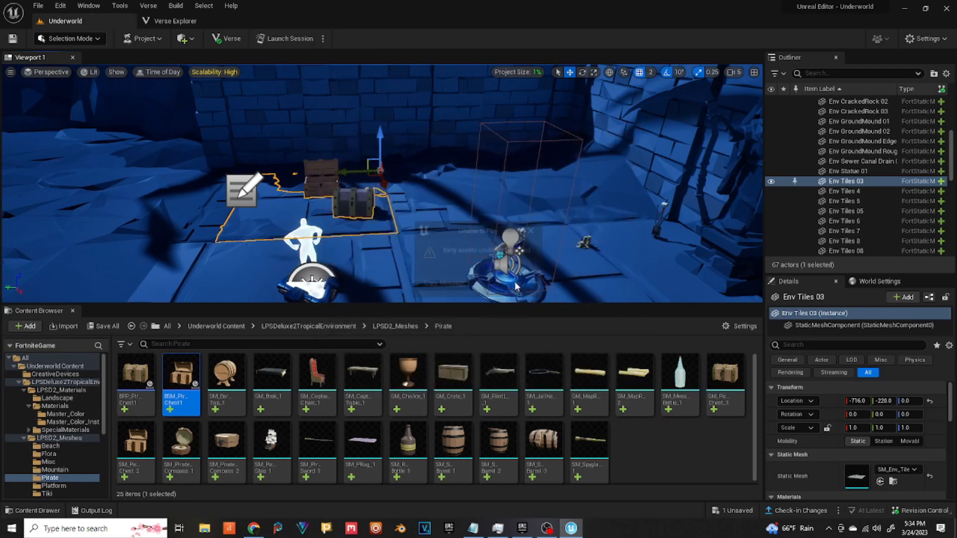
Step: Save all unsaved levels and assets, including the newly placed BSM_PirateChest1
click(39, 6)
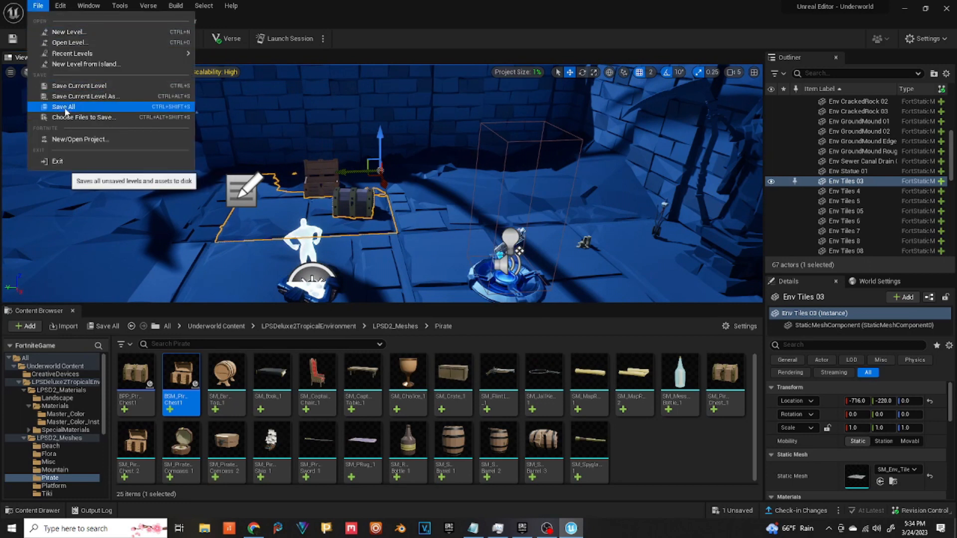
click(65, 111)
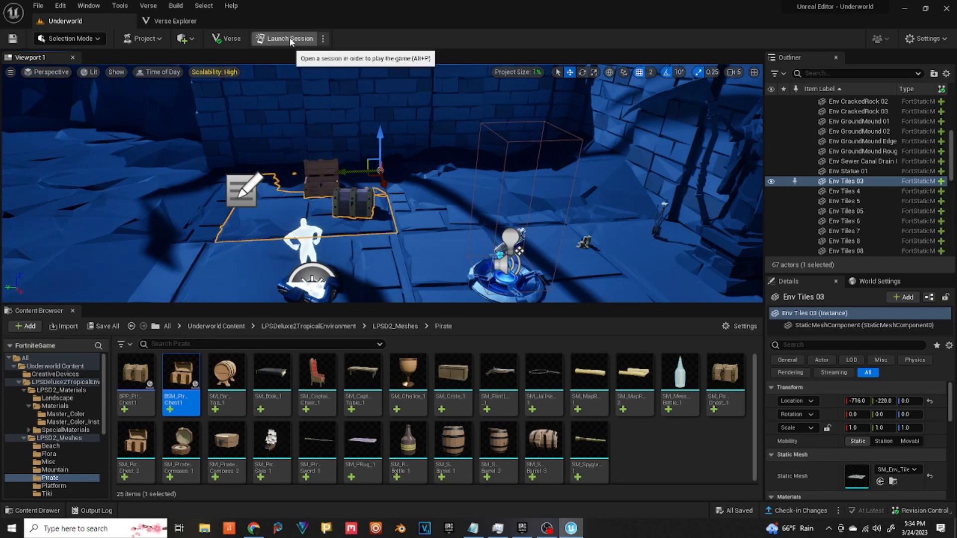
click(34, 7)
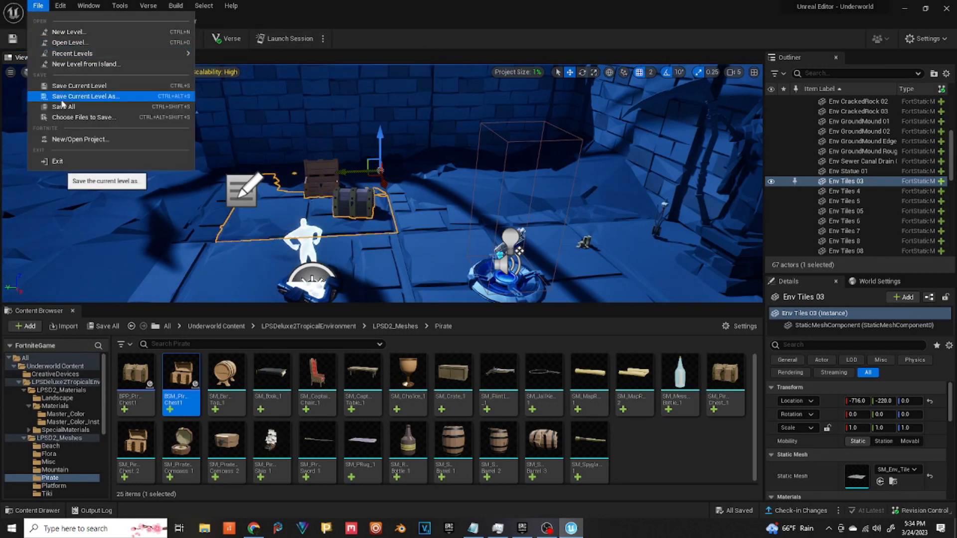
click(62, 106)
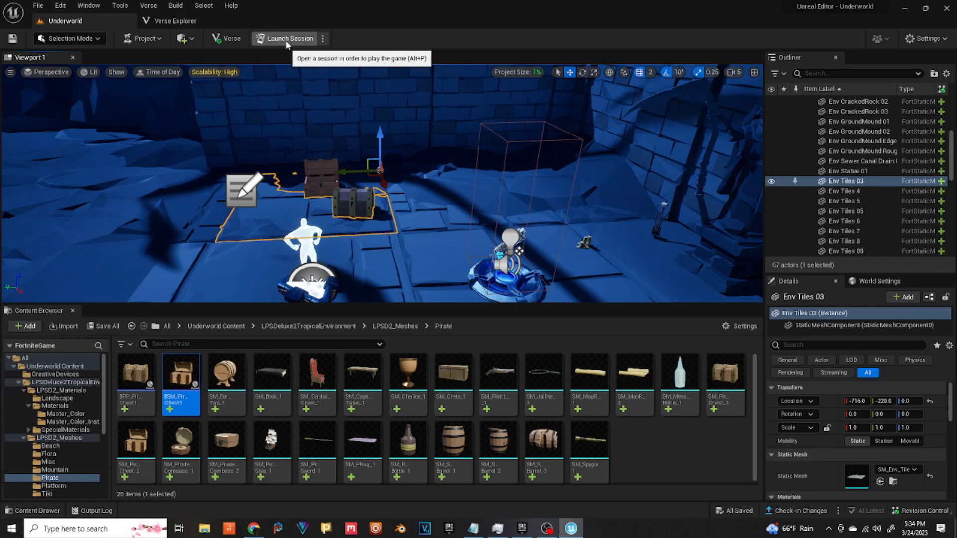